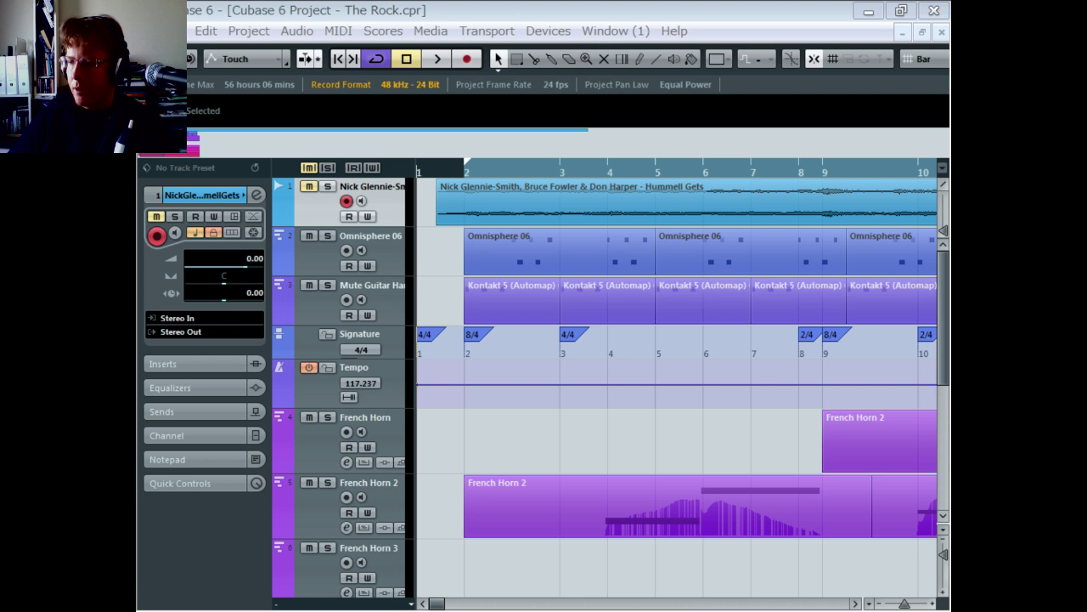
{"action": "mouse_move", "coordinate": [528, 213]}
{"action": "left_mouse_down"}
{"action": "mouse_move", "coordinate": [439, 213]}
{"action": "mouse_move", "coordinate": [536, 214]}
{"action": "left_mouse_up"}
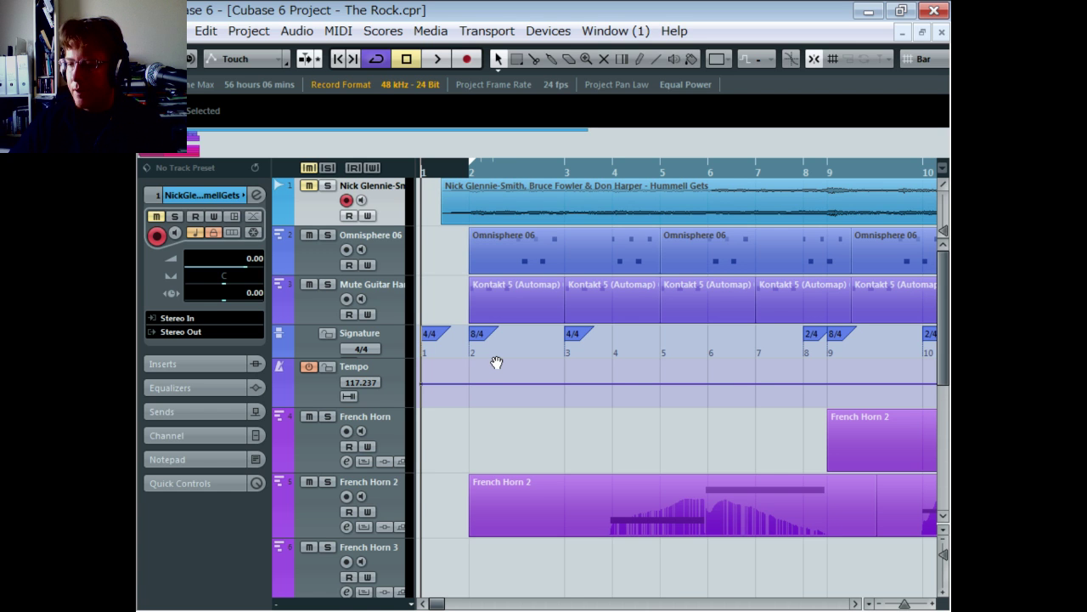
{"action": "left_click_drag", "start_coordinate": [498, 362], "coordinate": [500, 356]}
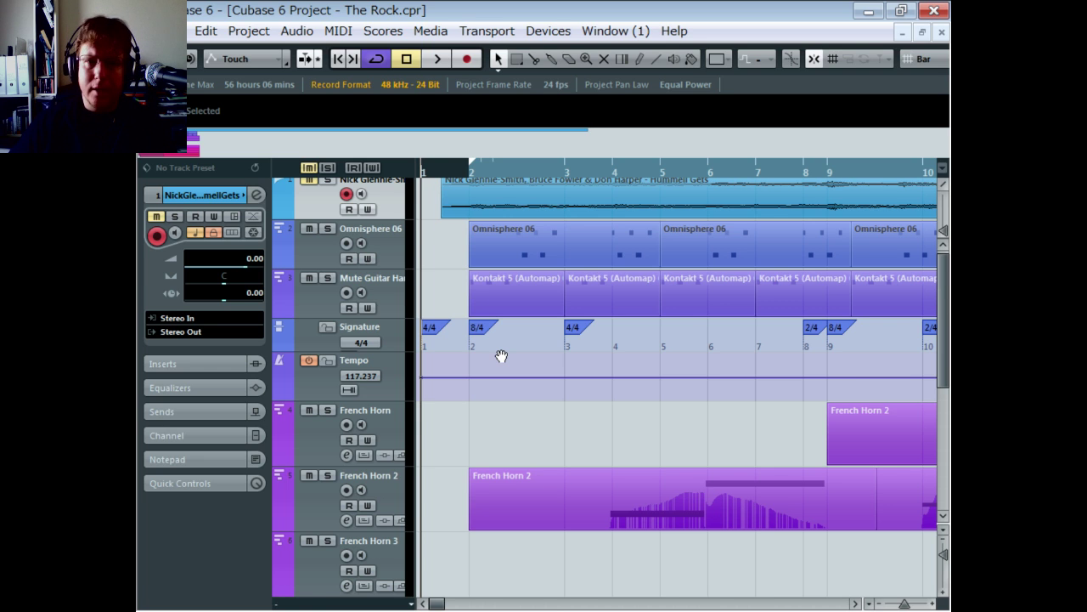
{"action": "scroll", "coordinate": [501, 355], "scroll_direction": "down", "scroll_amount": 5}
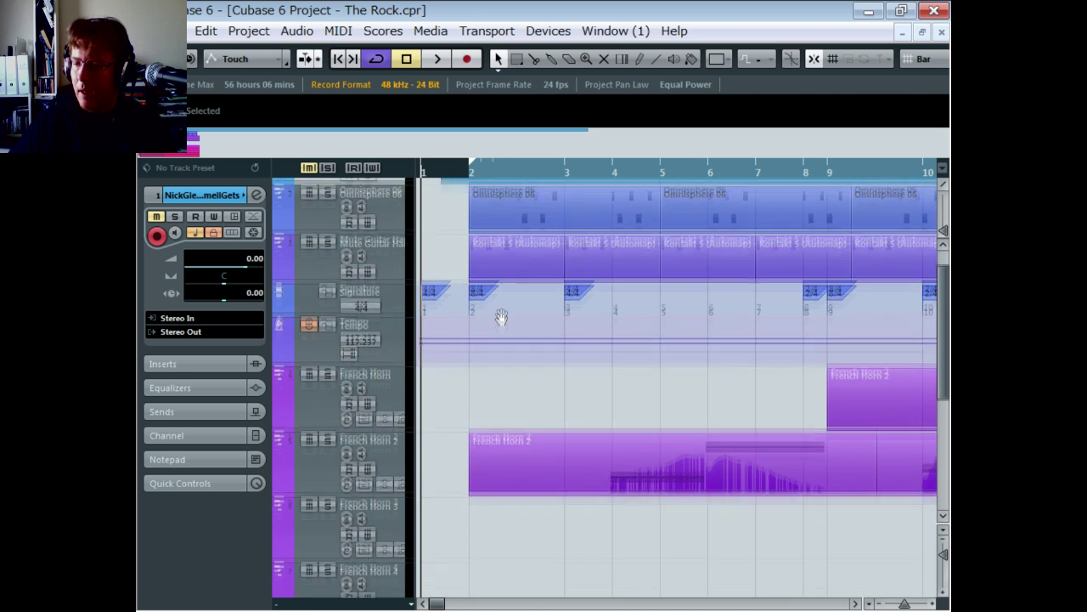
{"action": "left_click_drag", "start_coordinate": [501, 195], "coordinate": [498, 13]}
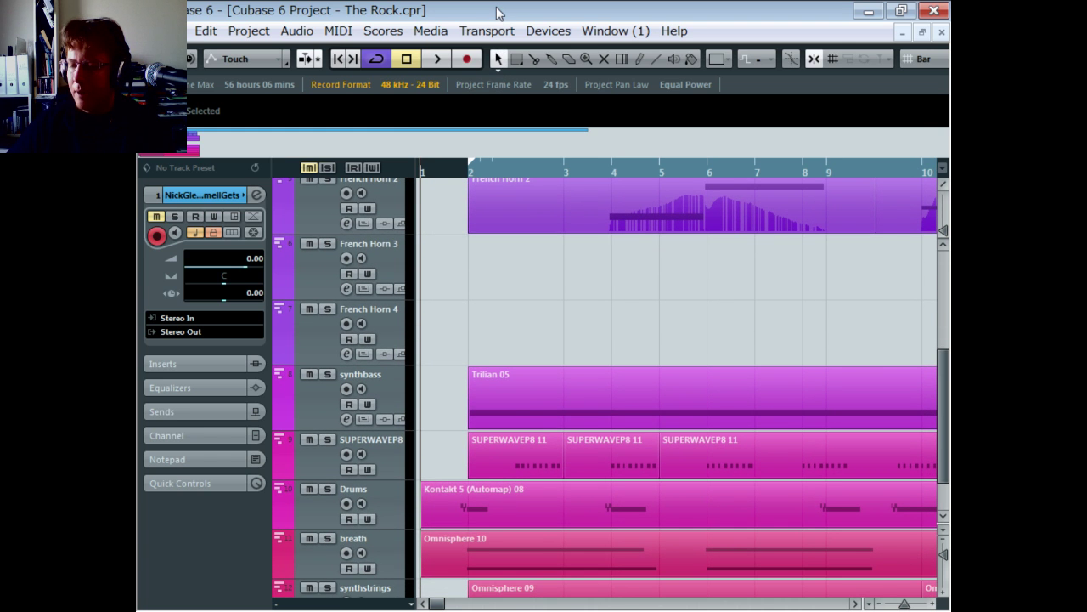
{"action": "mouse_move", "coordinate": [498, 13]}
{"action": "left_mouse_down"}
{"action": "mouse_move", "coordinate": [463, 396]}
{"action": "mouse_move", "coordinate": [500, 400]}
{"action": "left_mouse_up"}
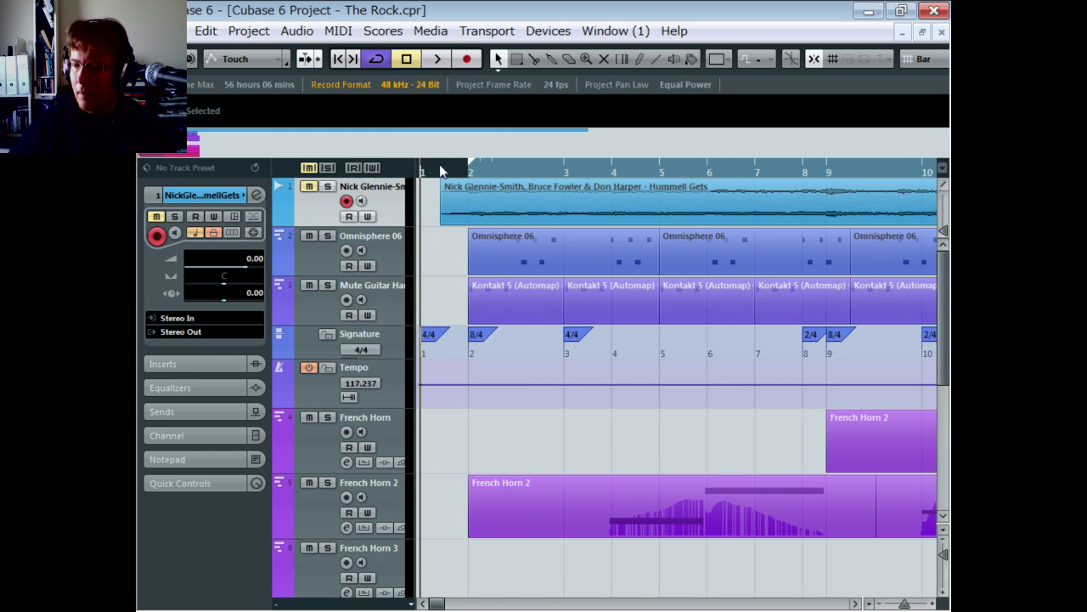
Play the arrangement from bar 1, select the French Horn 2 track and stop playback.
{"action": "key", "text": "space"}
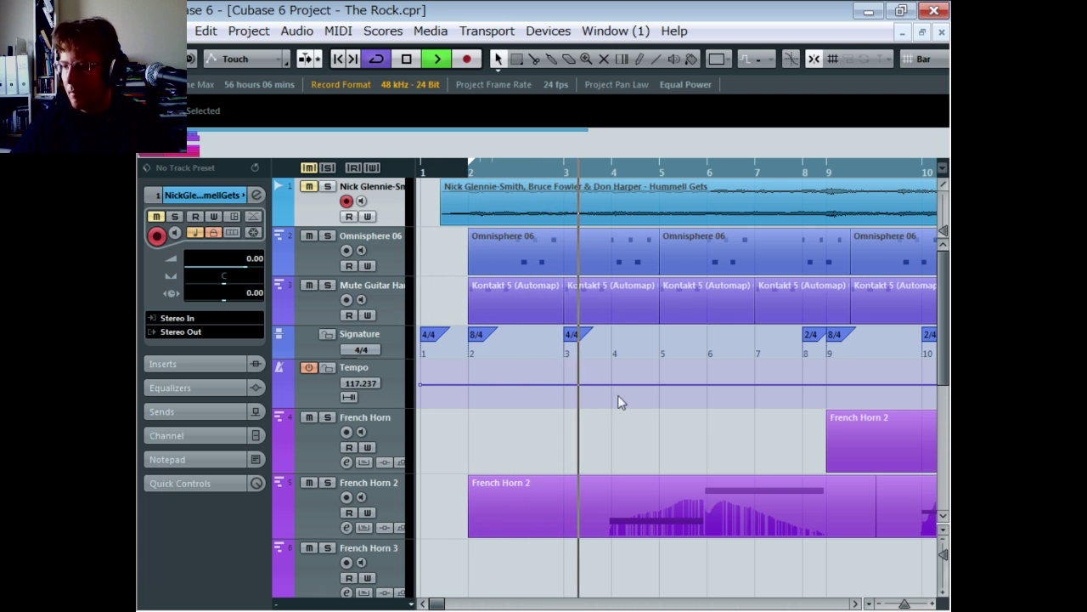
{"action": "scroll", "coordinate": [497, 377], "scroll_direction": "down", "scroll_amount": 5}
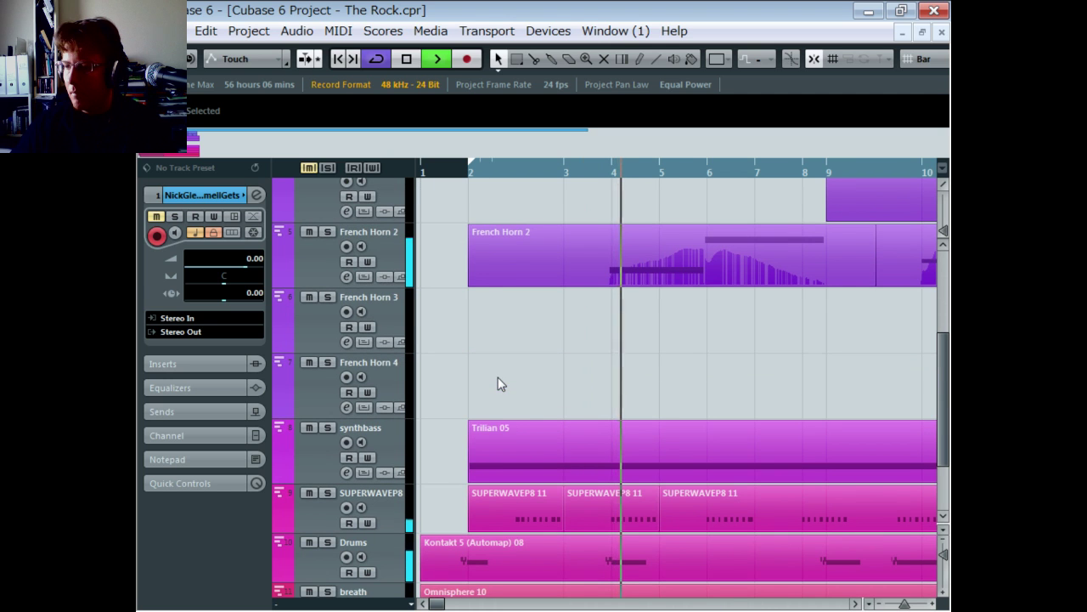
{"action": "left_click", "coordinate": [310, 264]}
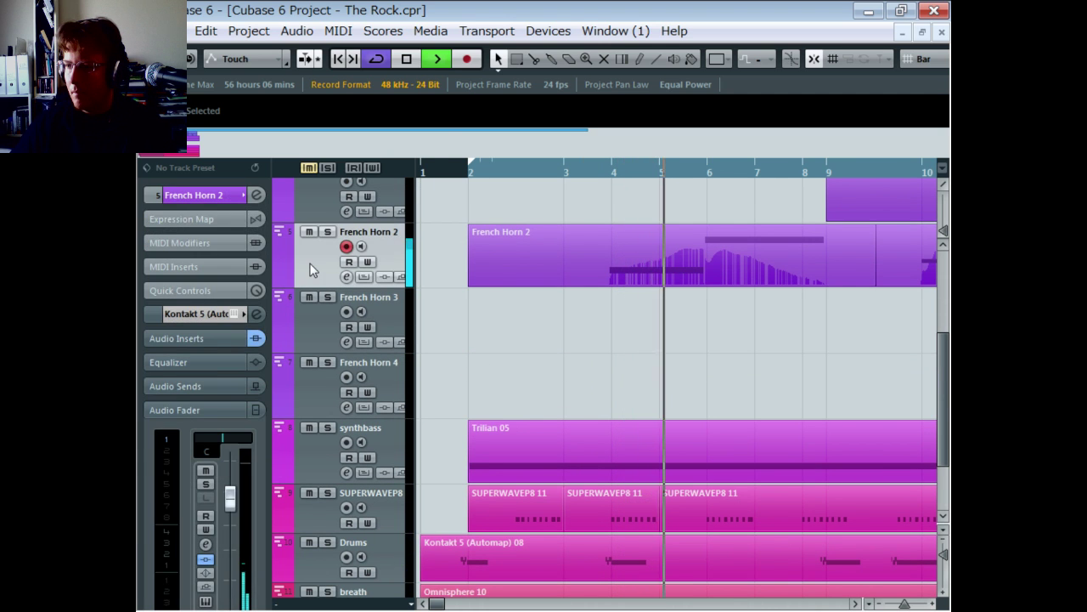
{"action": "left_click", "coordinate": [407, 62]}
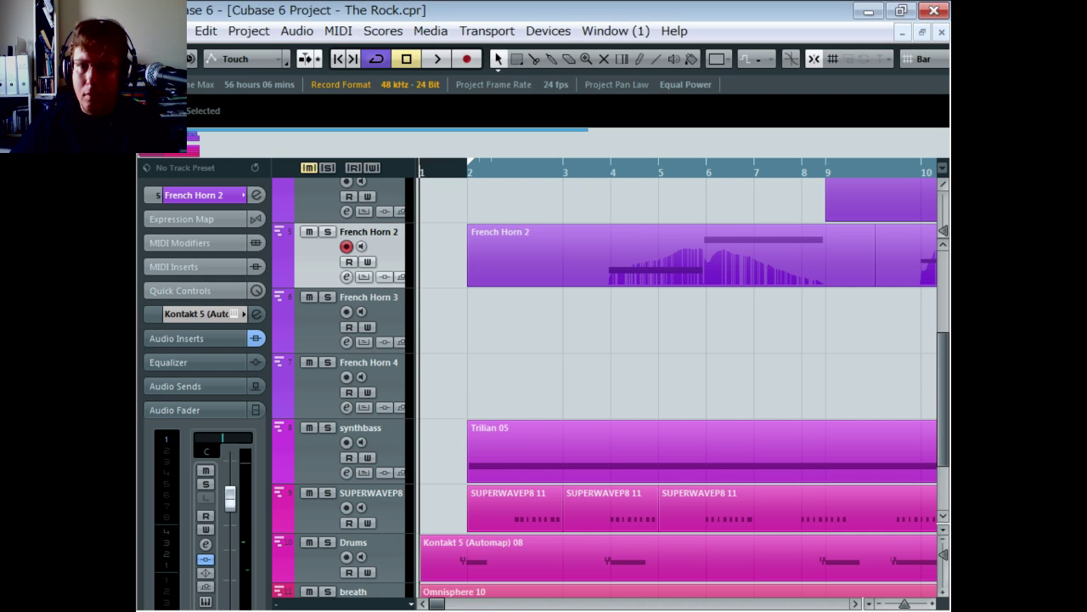
Set the project sample rate to 44.1 kHz, choose to convert and replace audio files, abort the conversion and decline keeping sample positions.
{"action": "key", "text": "Return"}
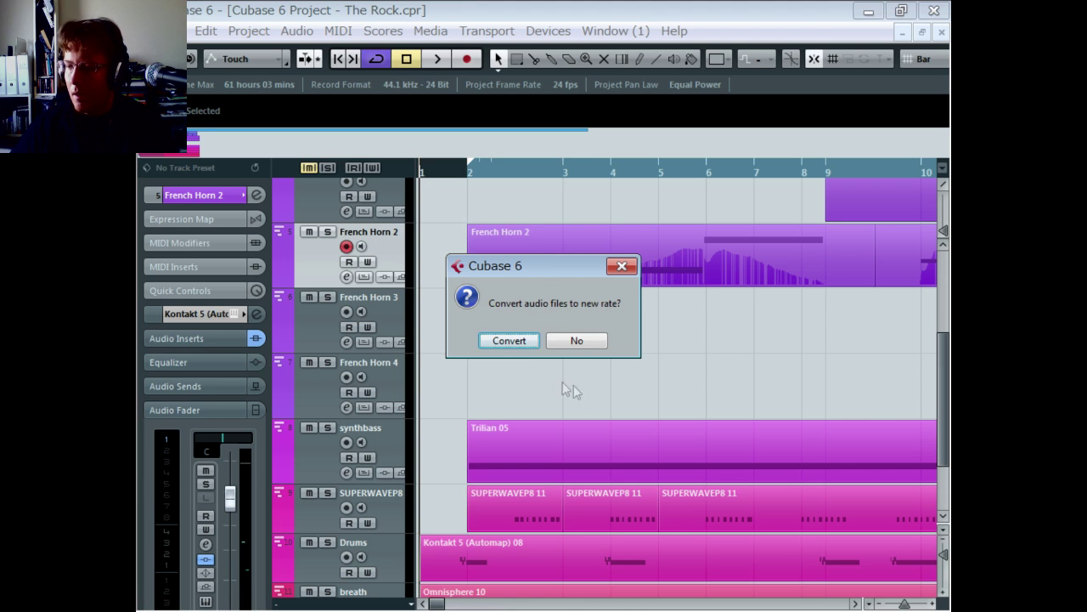
{"action": "left_click", "coordinate": [509, 340]}
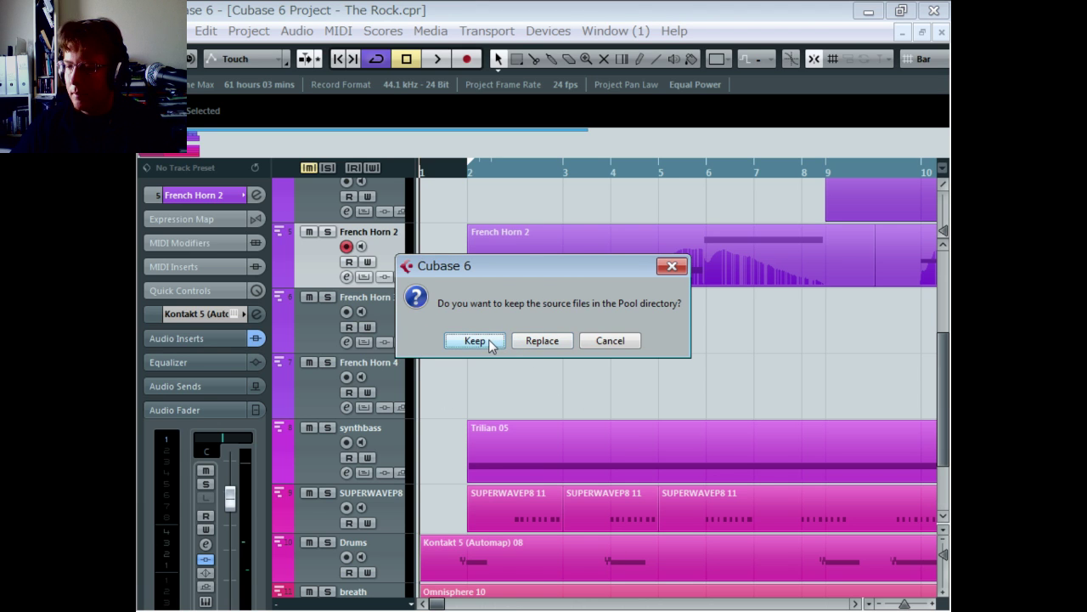
{"action": "left_click", "coordinate": [536, 342]}
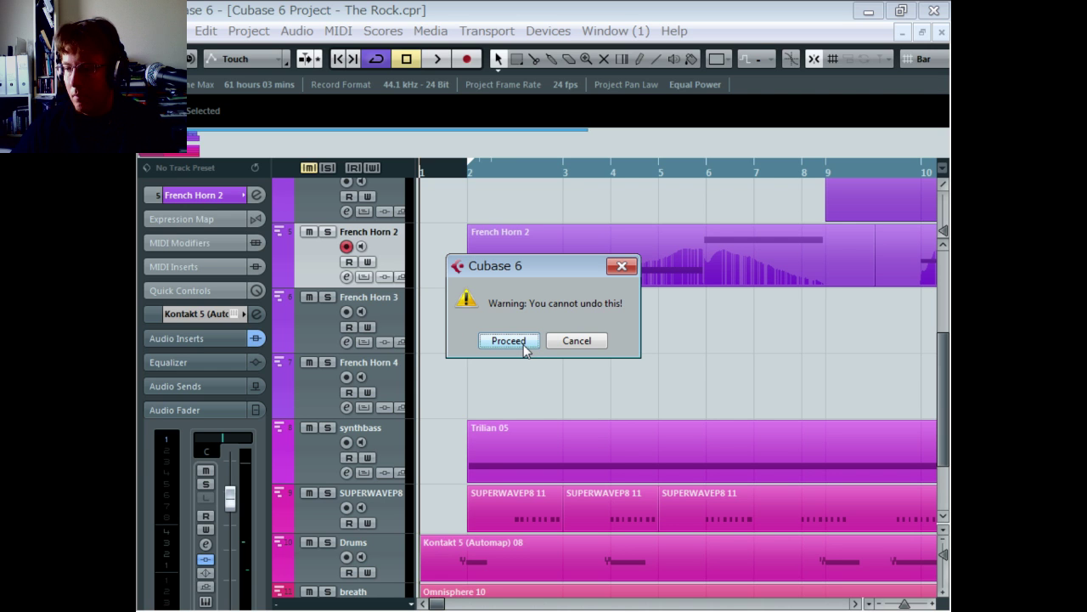
{"action": "left_click", "coordinate": [524, 344]}
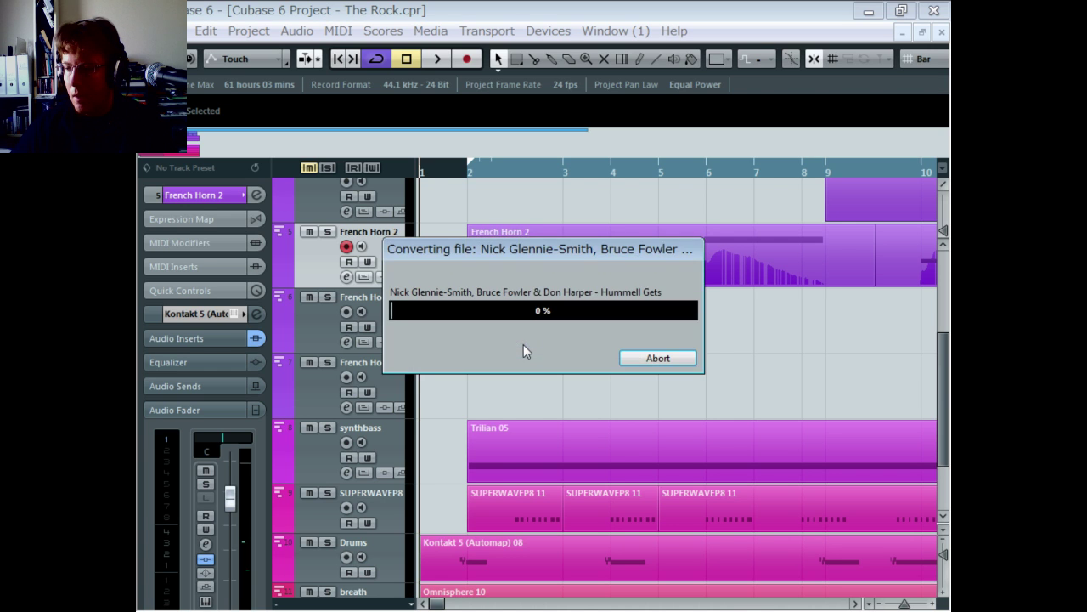
{"action": "left_click", "coordinate": [655, 358]}
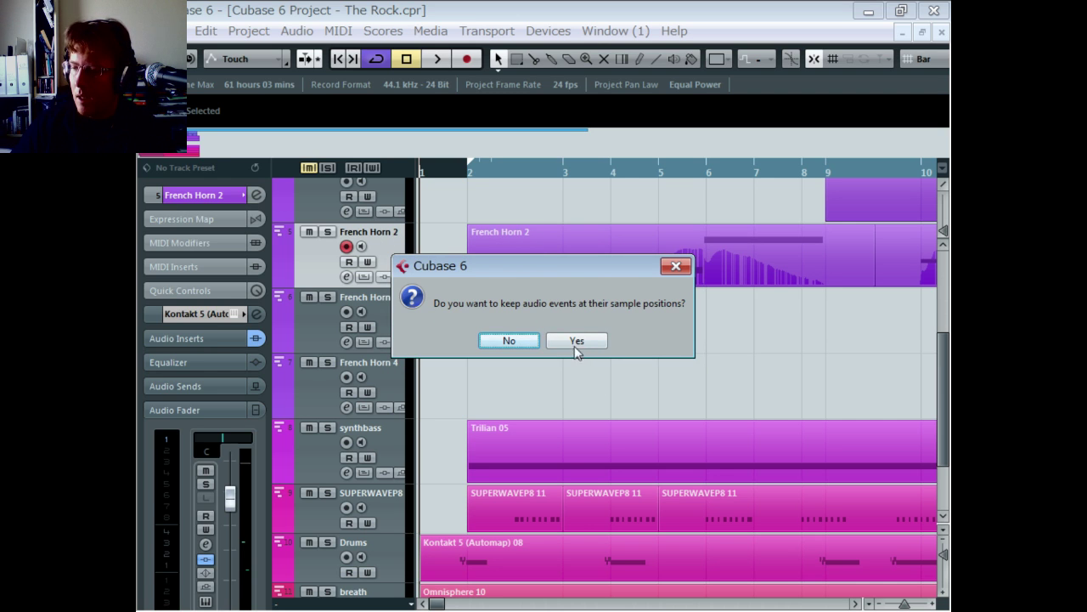
{"action": "left_click", "coordinate": [508, 342]}
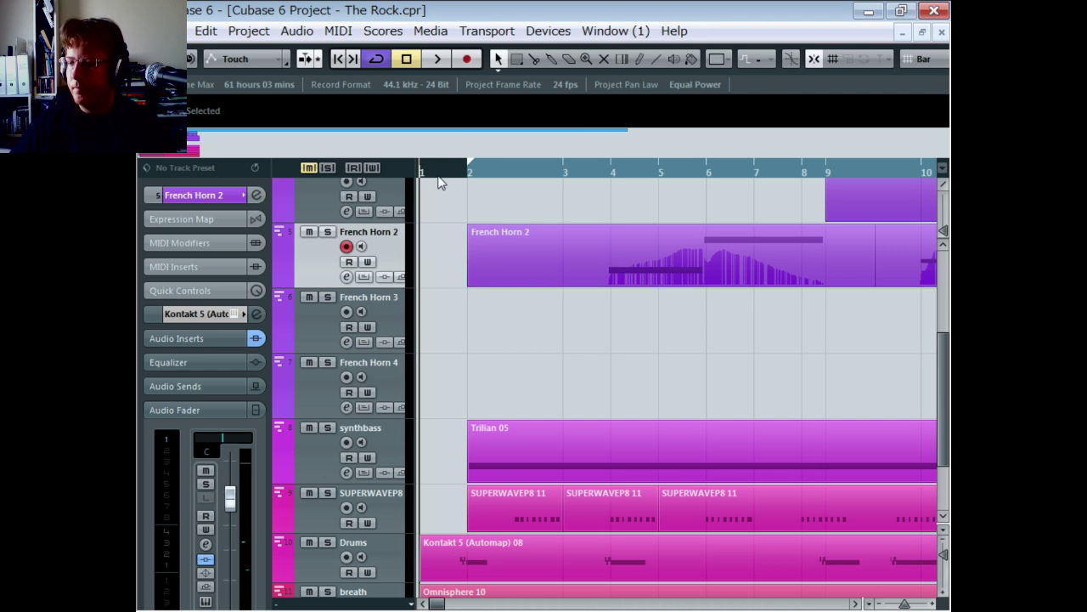
Play the arrangement from the start to about bar 24, reviewing the horn, synth, drum and string parts, and stop playback.
{"action": "key", "text": "space"}
{"action": "left_click", "coordinate": [500, 311]}
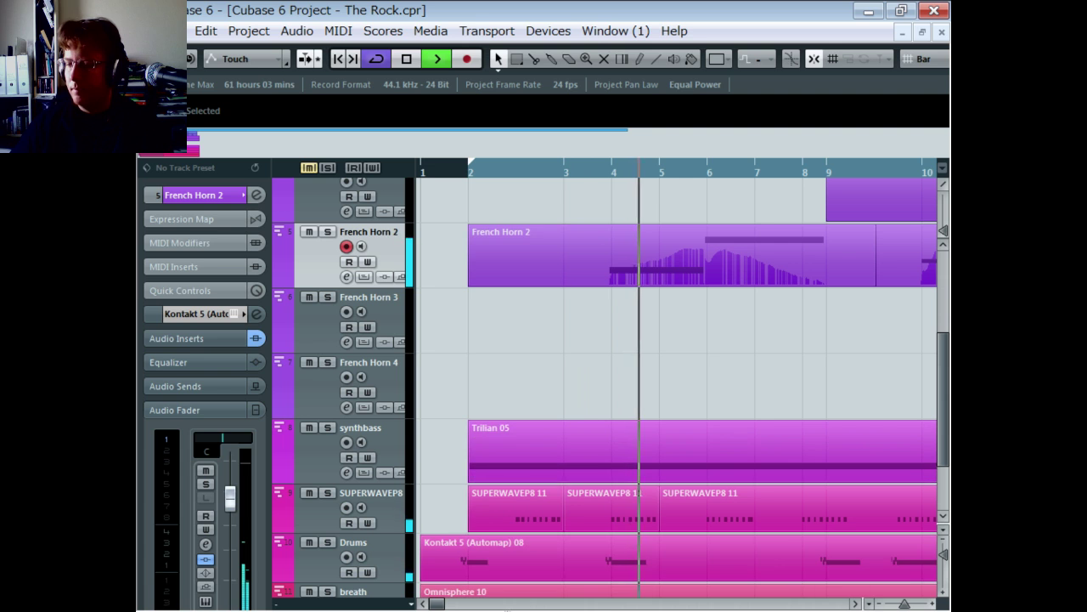
{"action": "left_click_drag", "start_coordinate": [436, 603], "coordinate": [442, 605]}
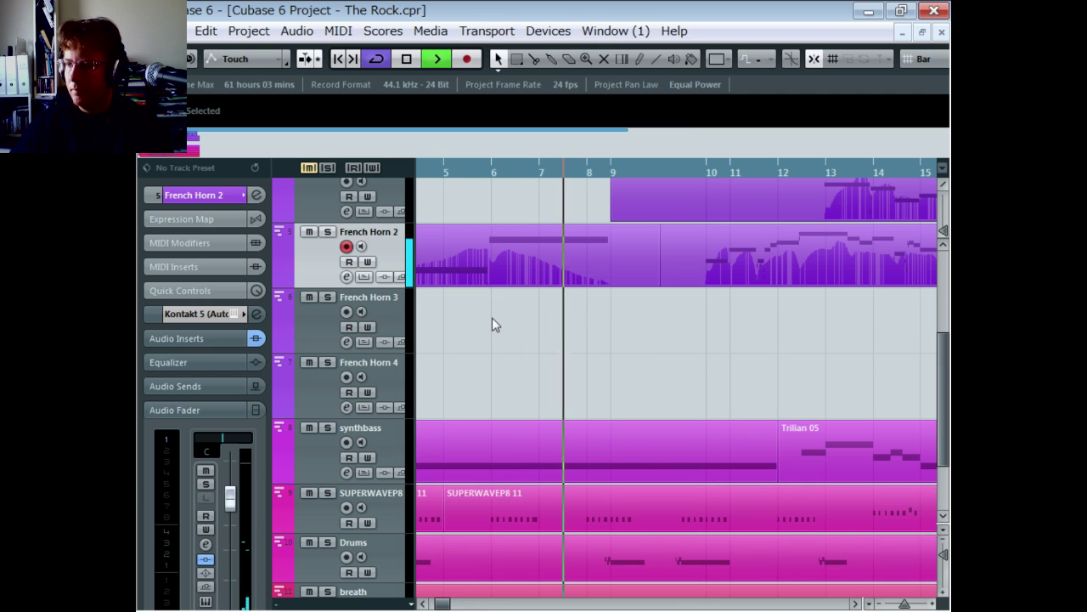
{"action": "scroll", "coordinate": [490, 331], "scroll_direction": "down", "scroll_amount": 1}
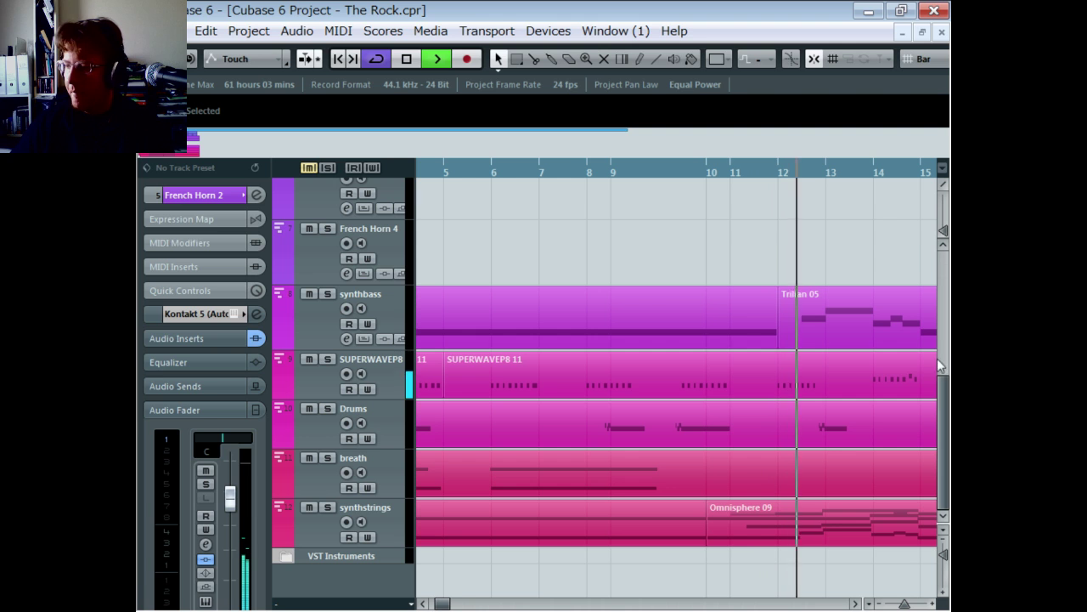
{"action": "left_click_drag", "start_coordinate": [905, 605], "coordinate": [900, 604]}
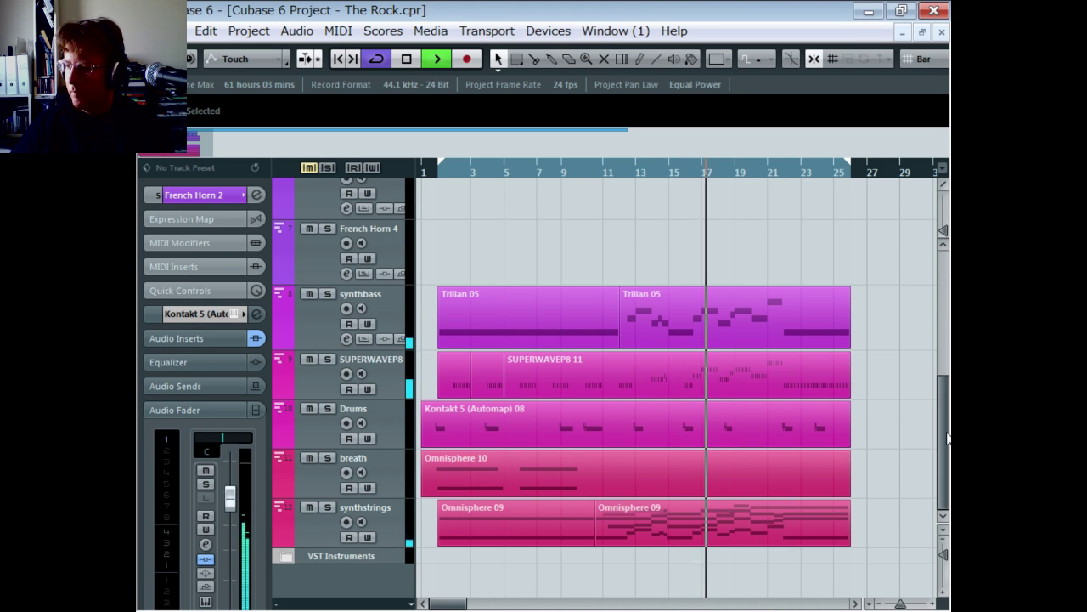
{"action": "left_click_drag", "start_coordinate": [949, 437], "coordinate": [931, 373]}
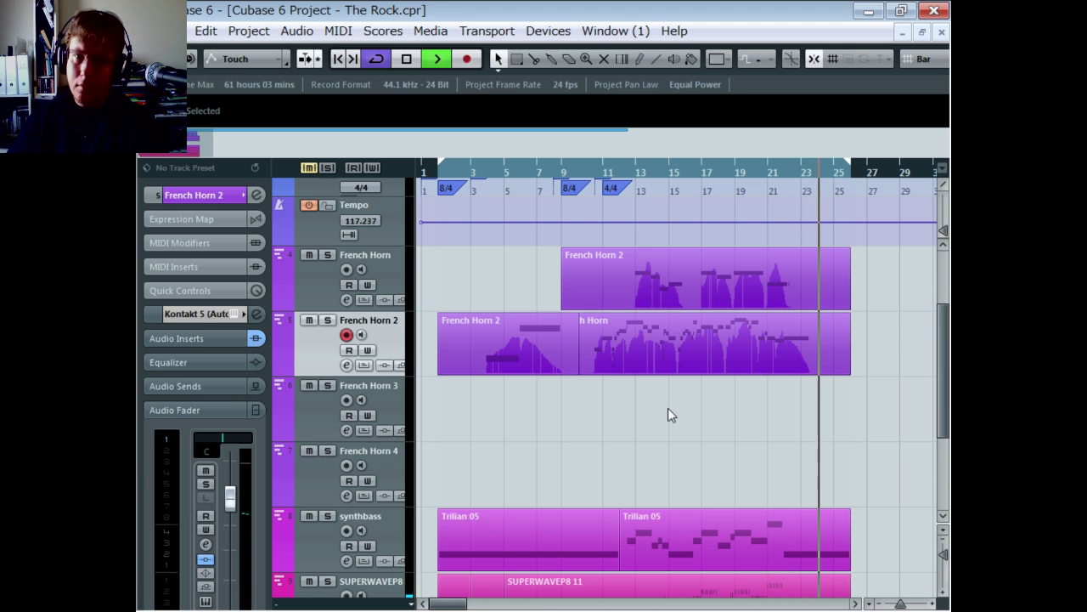
{"action": "key", "text": "space"}
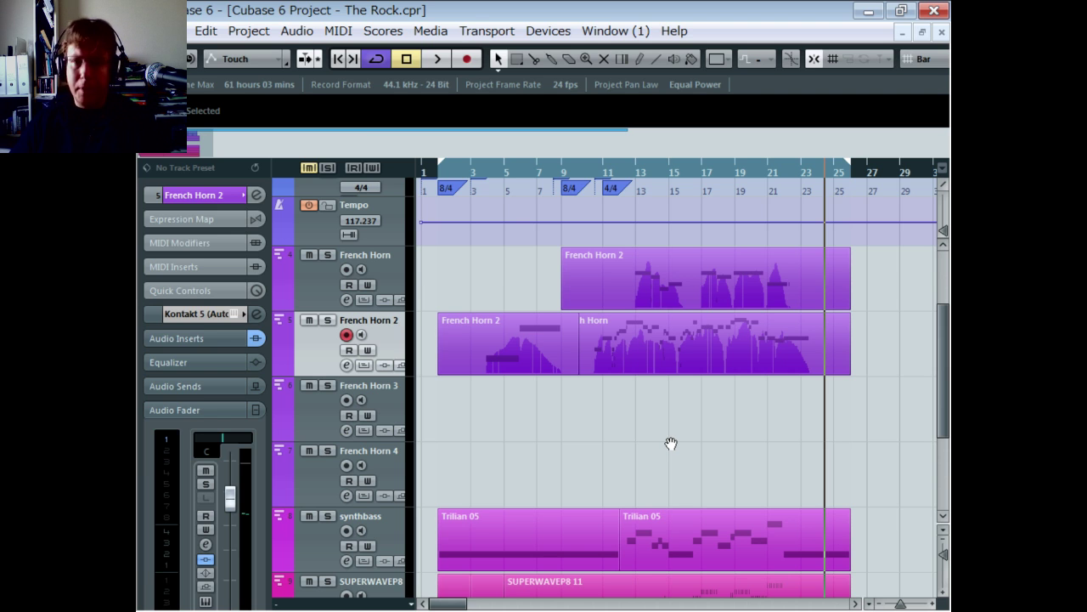
Play from about bar 10 and open the second Trilian 05 part on the synthbass track for note editing.
{"action": "left_click", "coordinate": [684, 556]}
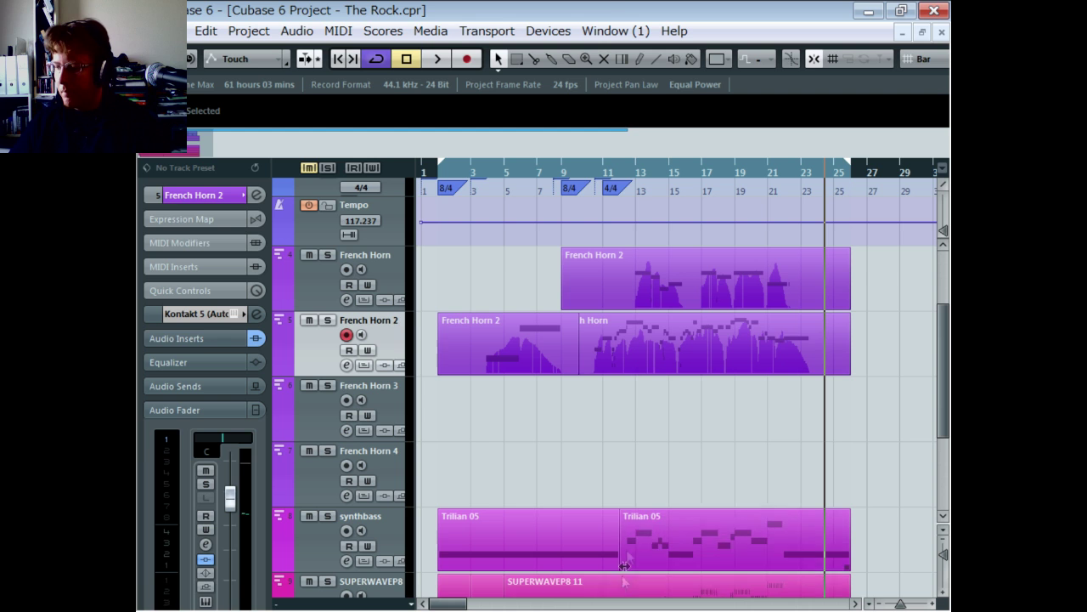
{"action": "left_click", "coordinate": [595, 178]}
{"action": "key", "text": "space"}
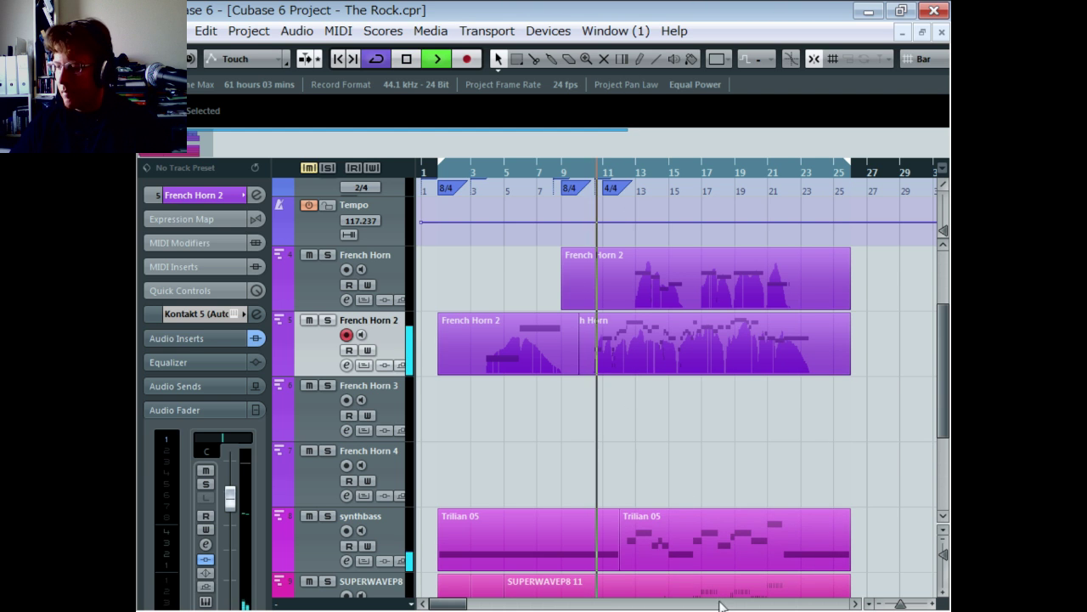
{"action": "double_click", "coordinate": [680, 549]}
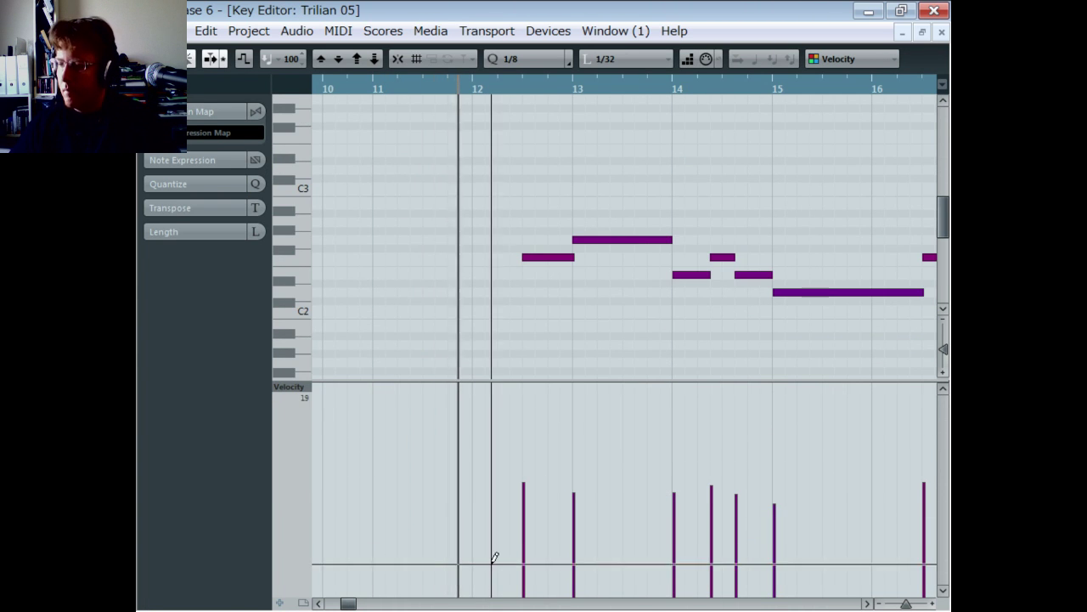
{"action": "left_click_drag", "start_coordinate": [352, 603], "coordinate": [358, 605]}
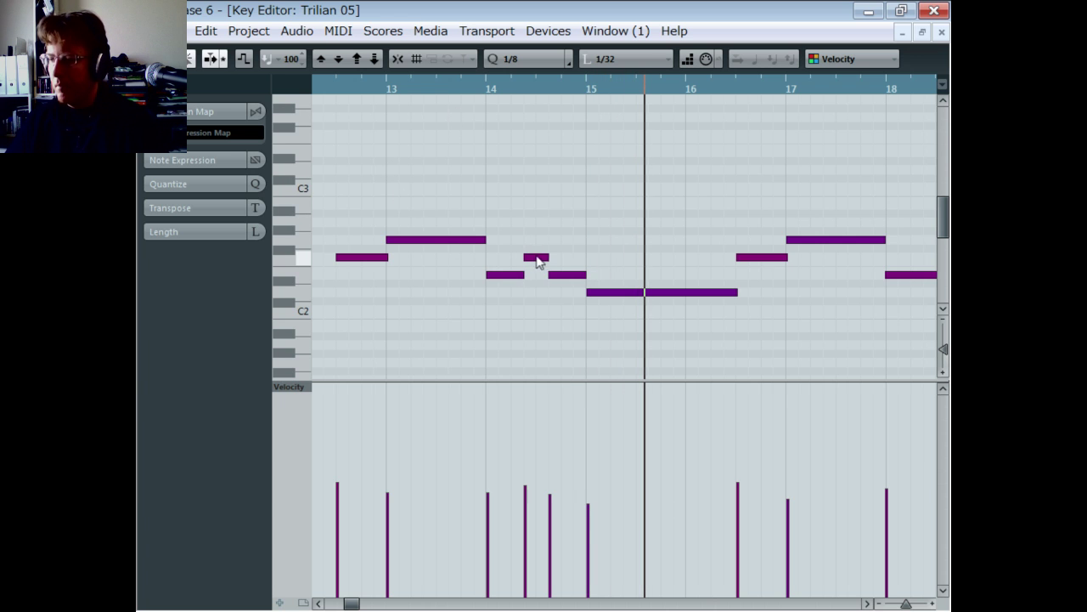
Shift the starts of the last two notes in bar 14 forward by about an eighth note, audition the passage and close the editor.
{"action": "left_click_drag", "start_coordinate": [527, 256], "coordinate": [560, 271]}
{"action": "left_click_drag", "start_coordinate": [499, 234], "coordinate": [571, 311]}
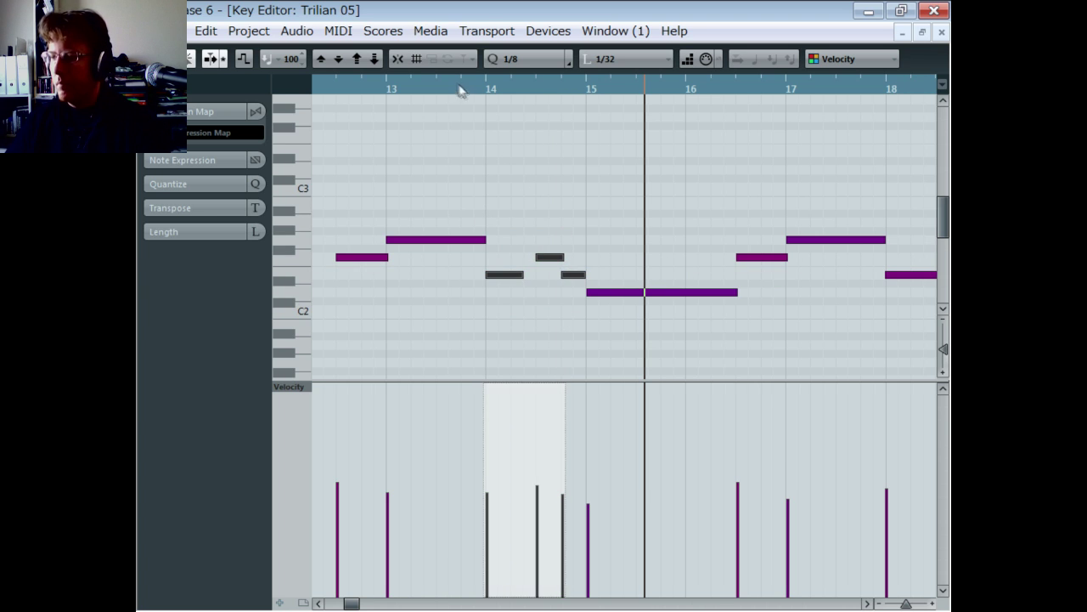
{"action": "left_click", "coordinate": [381, 80]}
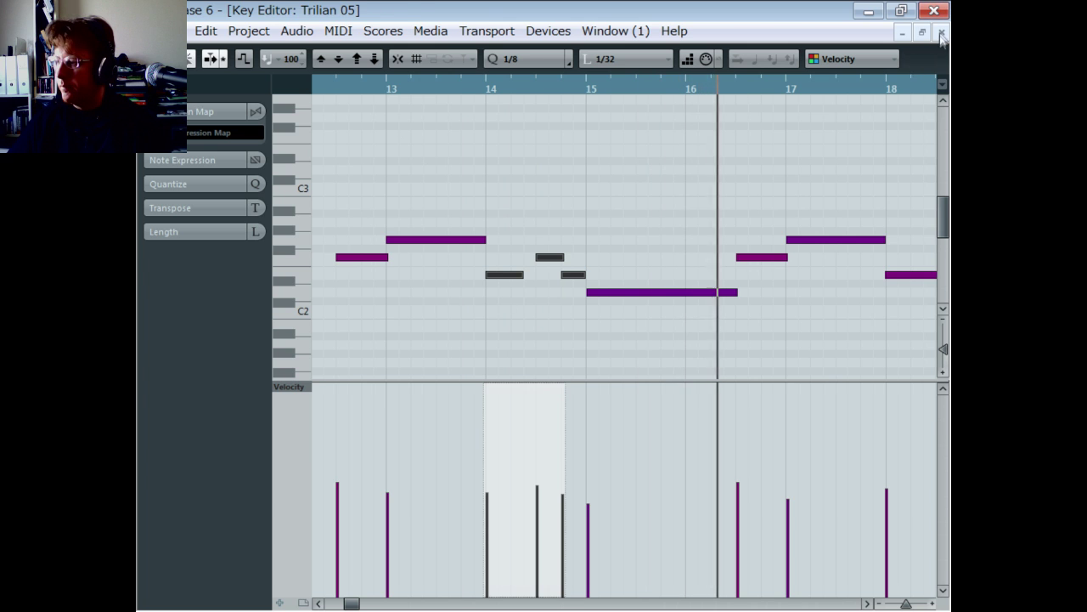
{"action": "key", "text": "Escape"}
{"action": "key", "text": "space"}
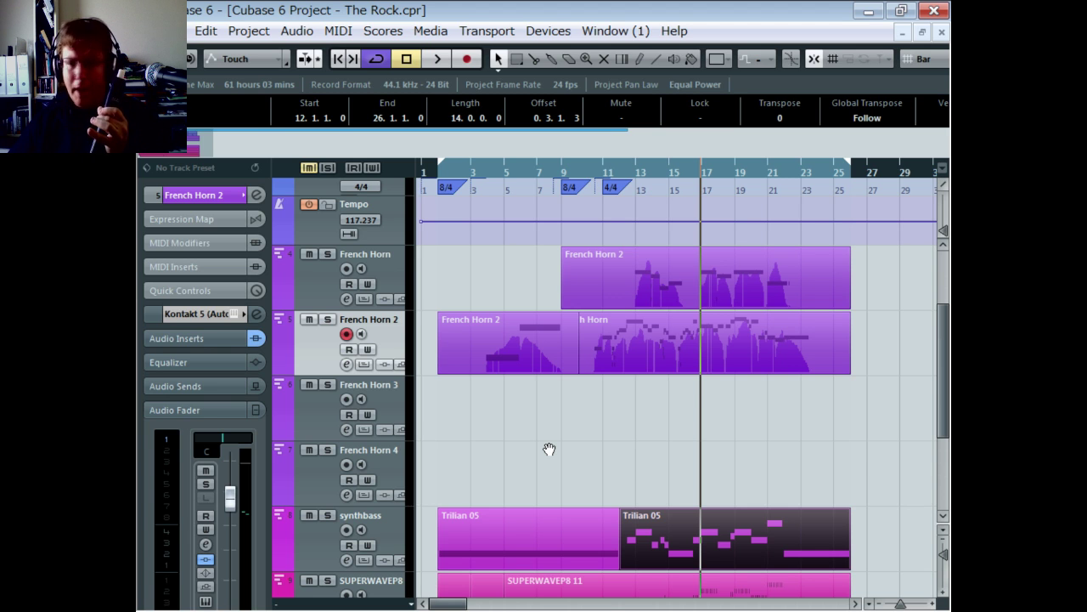
Replace the second part on the French Horn 2 track with a new take recorded from bar 9 to bar 26.
{"action": "left_click", "coordinate": [695, 361]}
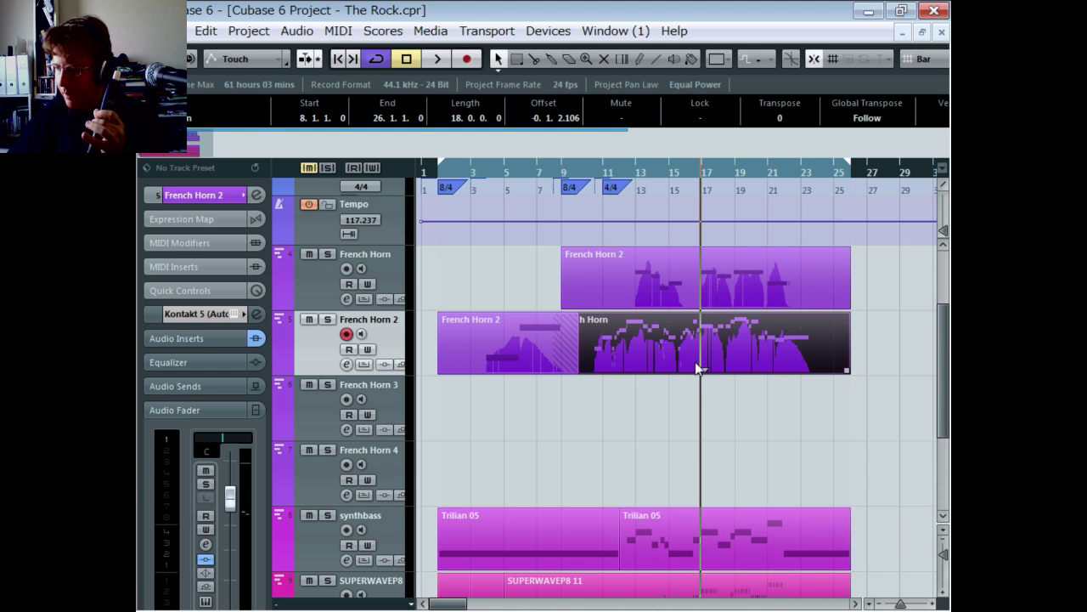
{"action": "key", "text": "Delete"}
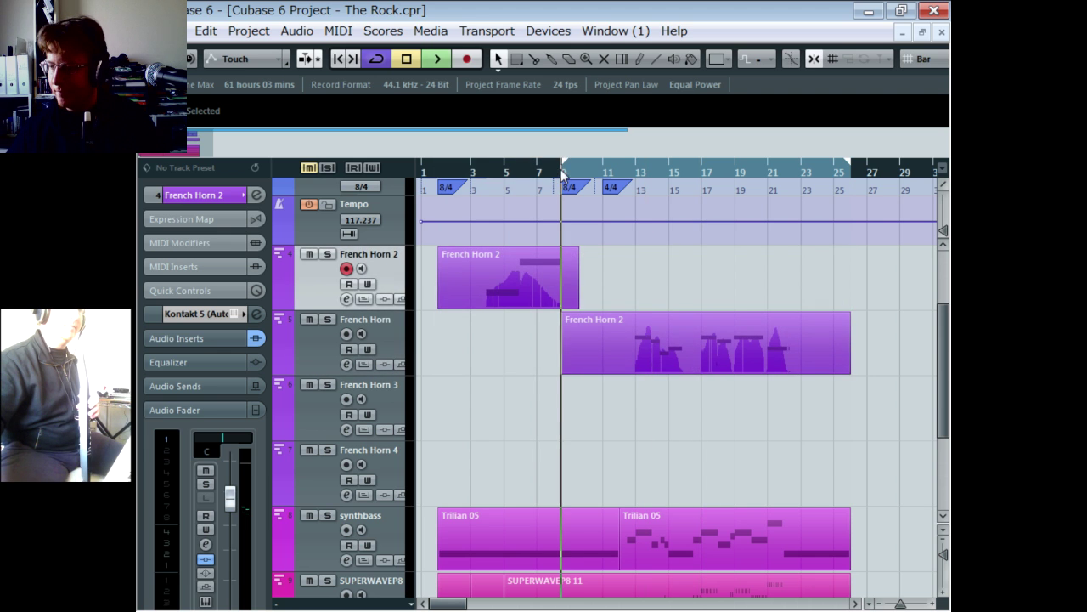
{"action": "left_click", "coordinate": [437, 59]}
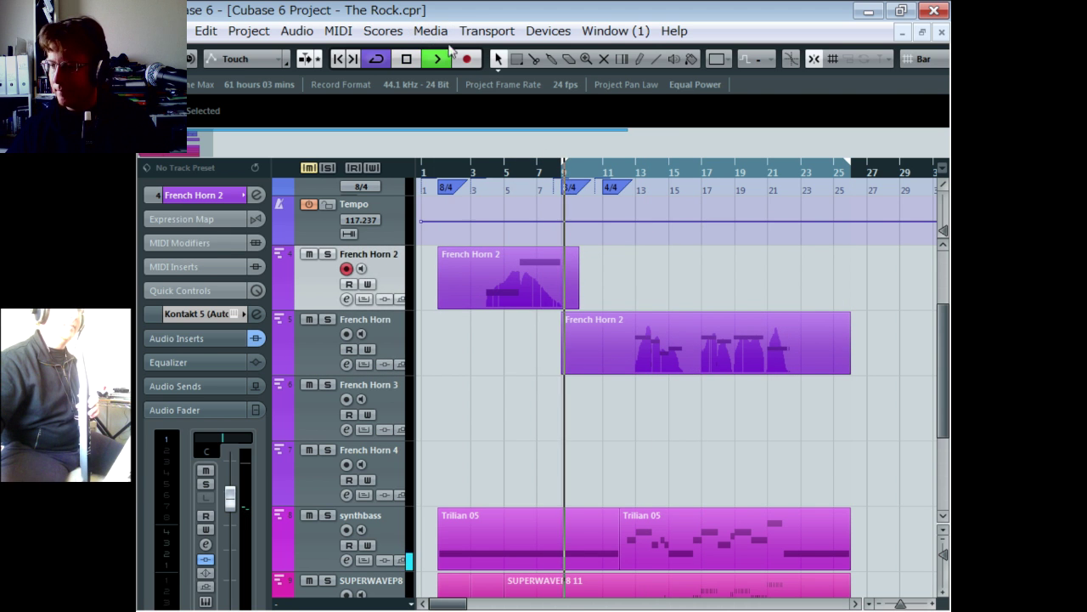
{"action": "left_click", "coordinate": [465, 58]}
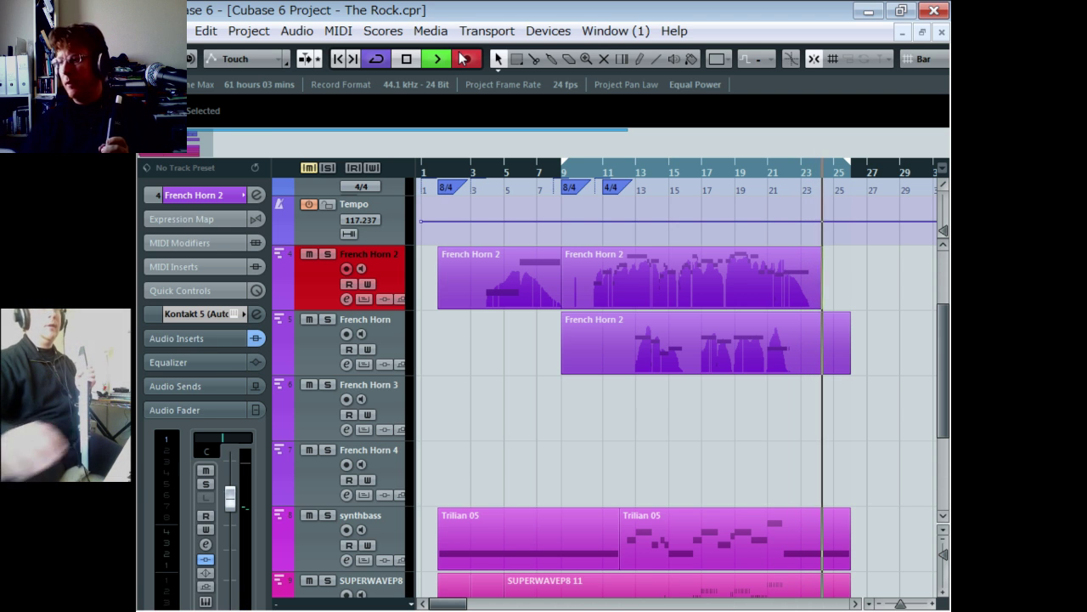
{"action": "left_click", "coordinate": [464, 58]}
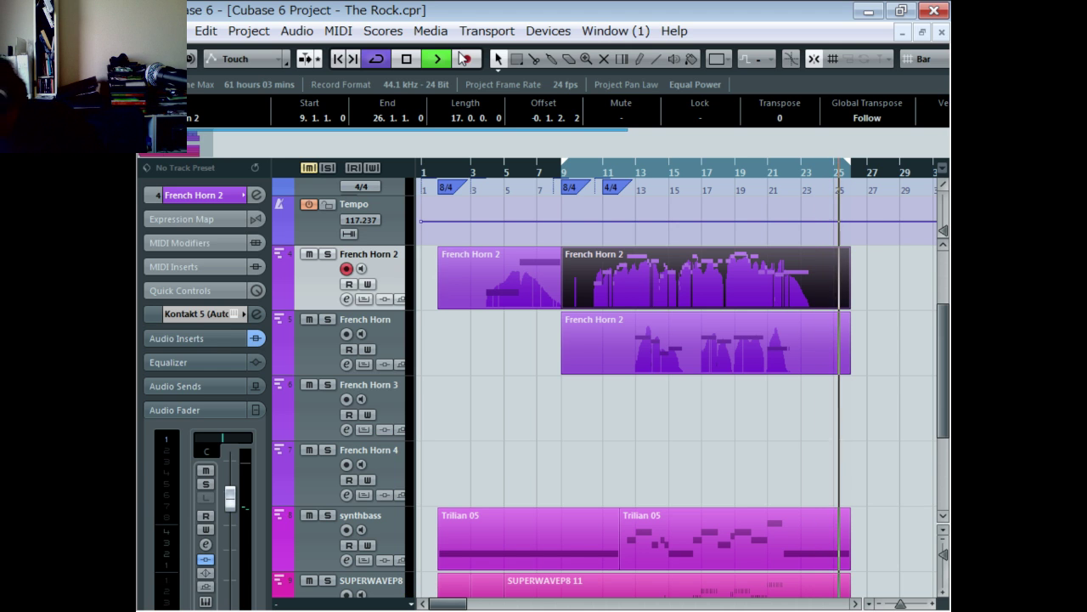
{"action": "key", "text": "space"}
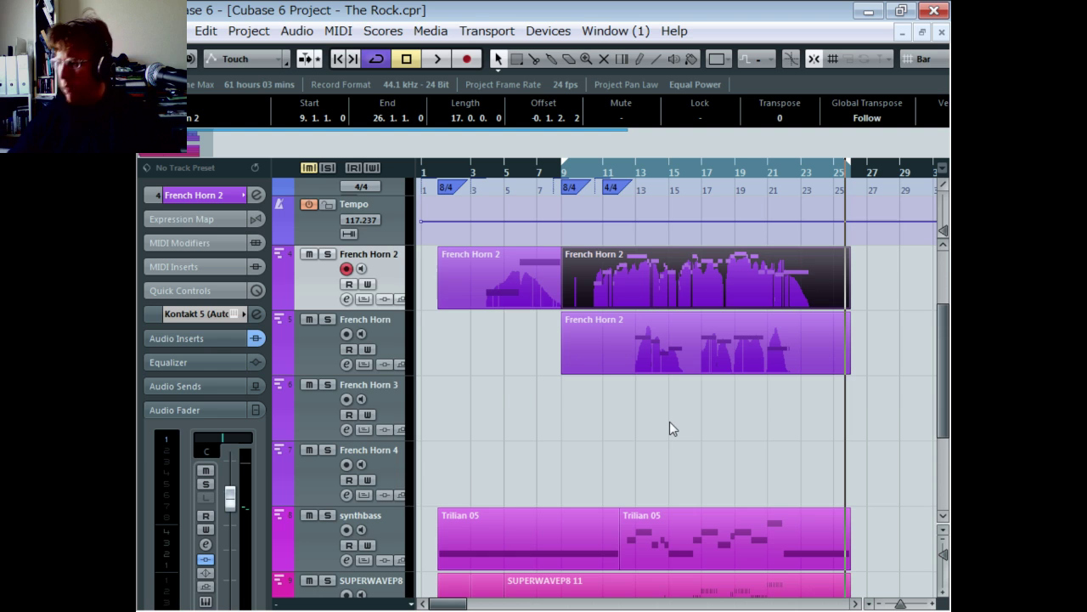
{"action": "scroll", "coordinate": [670, 421], "scroll_direction": "up", "scroll_amount": 3}
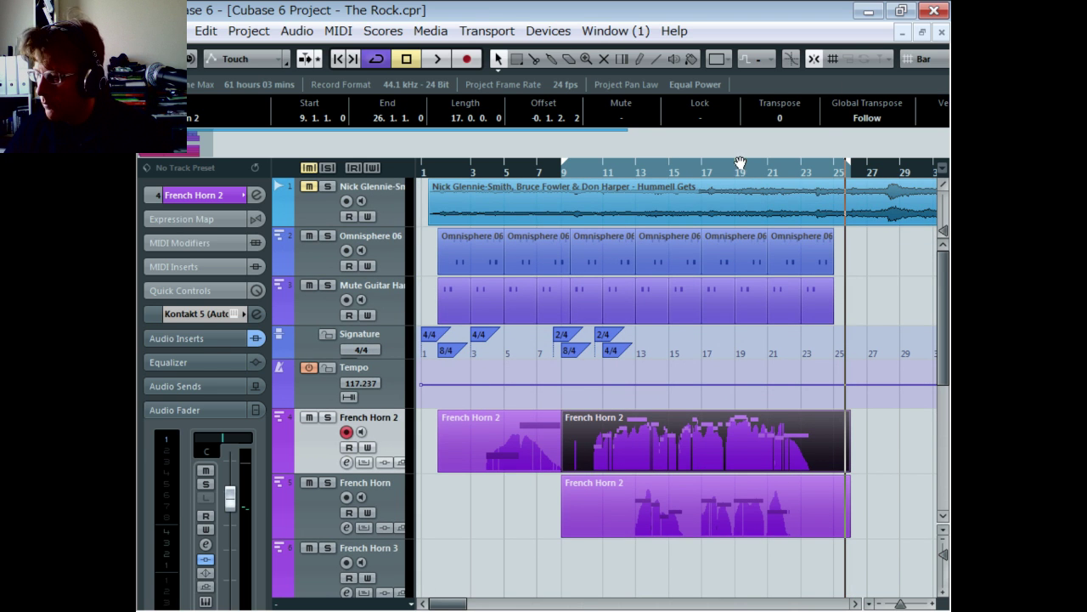
Unmute and solo the Hummell Gets reference audio track and play it from about bar 8.
{"action": "scroll", "coordinate": [884, 183], "scroll_direction": "right", "scroll_amount": 3}
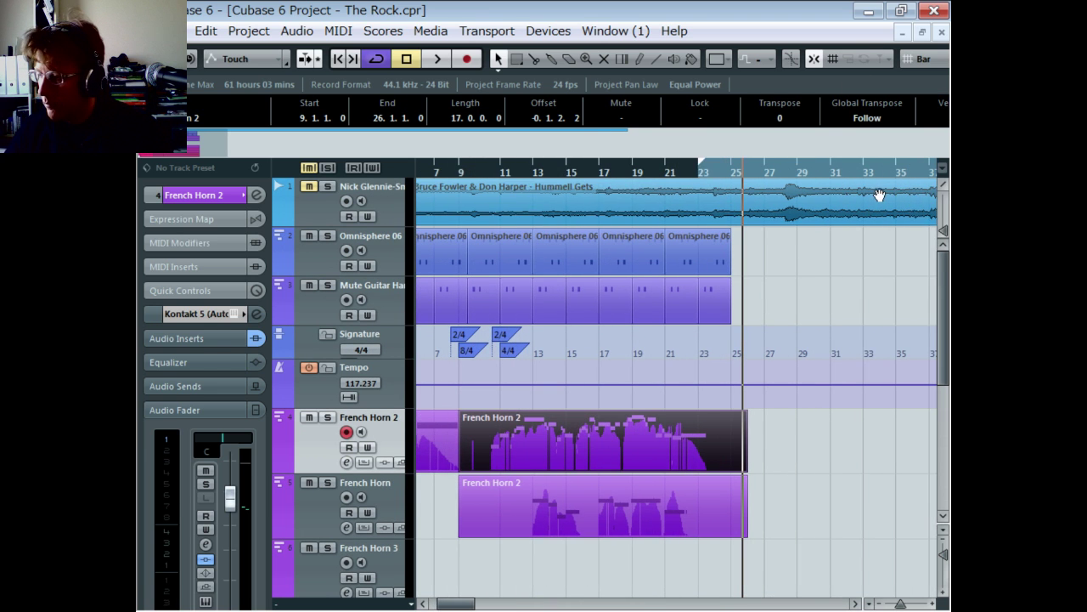
{"action": "left_click", "coordinate": [450, 198]}
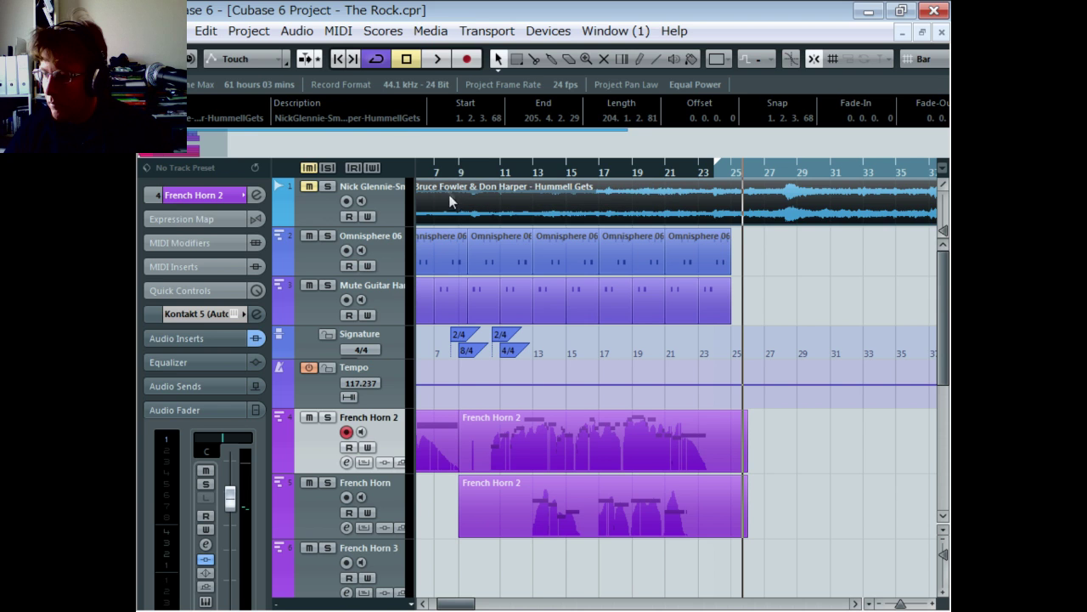
{"action": "left_click", "coordinate": [297, 31]}
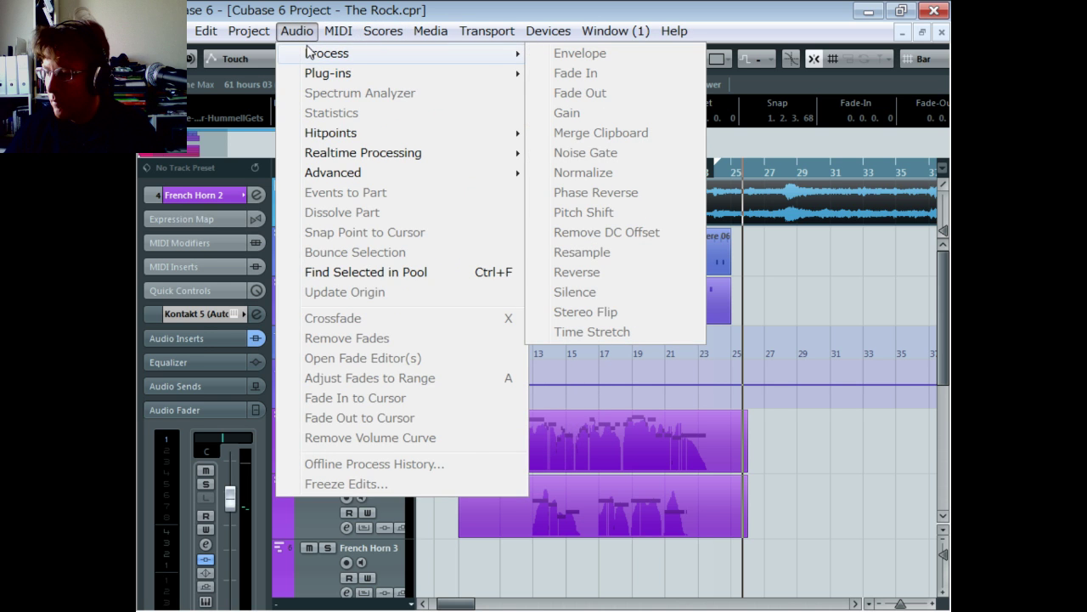
{"action": "left_click", "coordinate": [338, 31]}
{"action": "left_click", "coordinate": [309, 186]}
{"action": "left_click", "coordinate": [325, 186]}
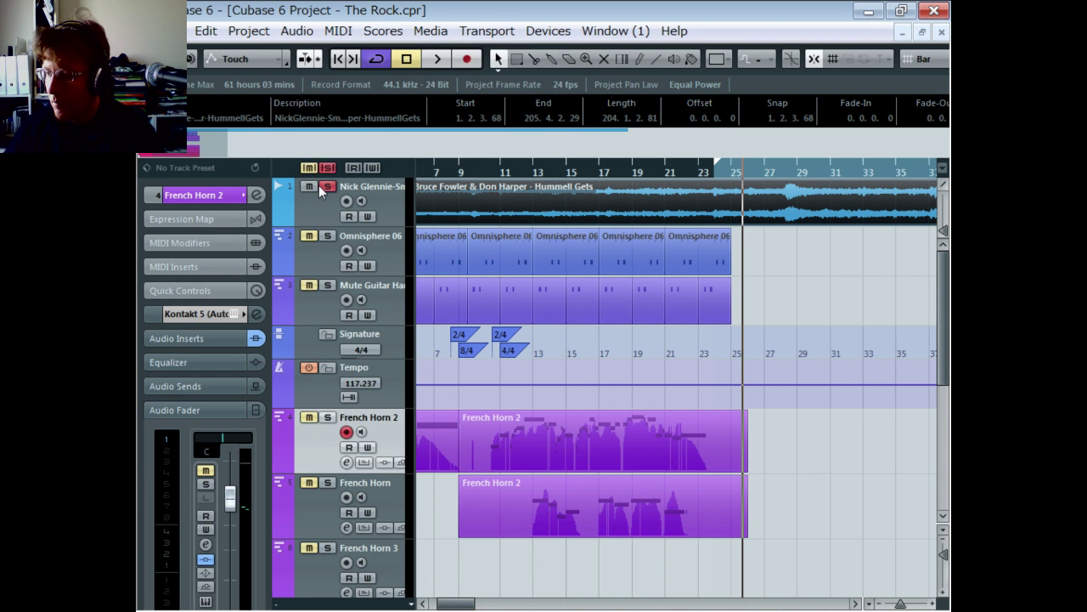
{"action": "left_click", "coordinate": [451, 173]}
{"action": "key", "text": "space"}
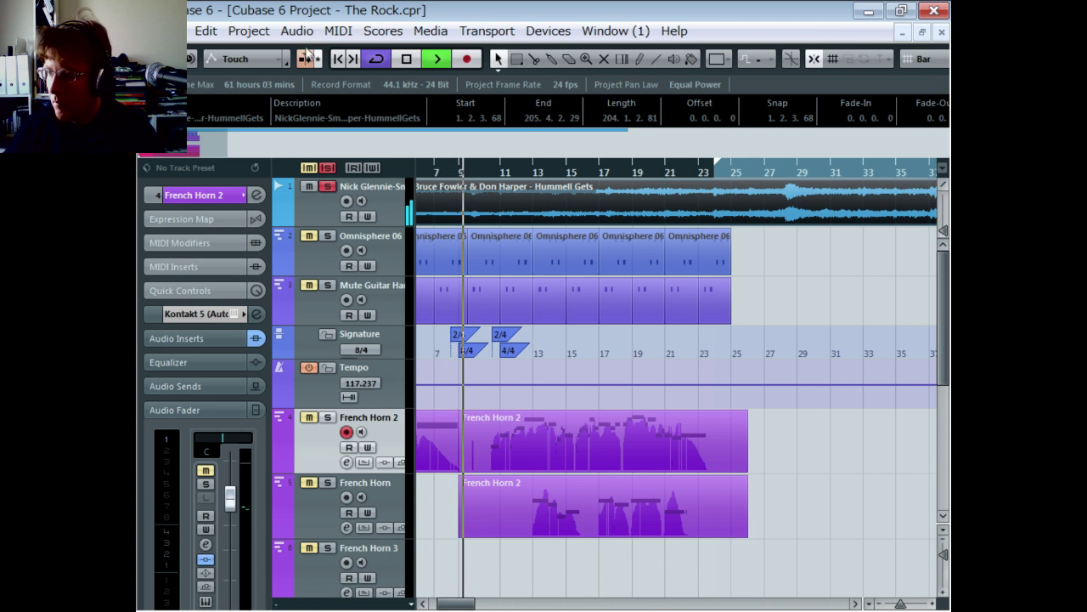
{"action": "left_click", "coordinate": [296, 30]}
{"action": "mouse_move", "coordinate": [357, 53]}
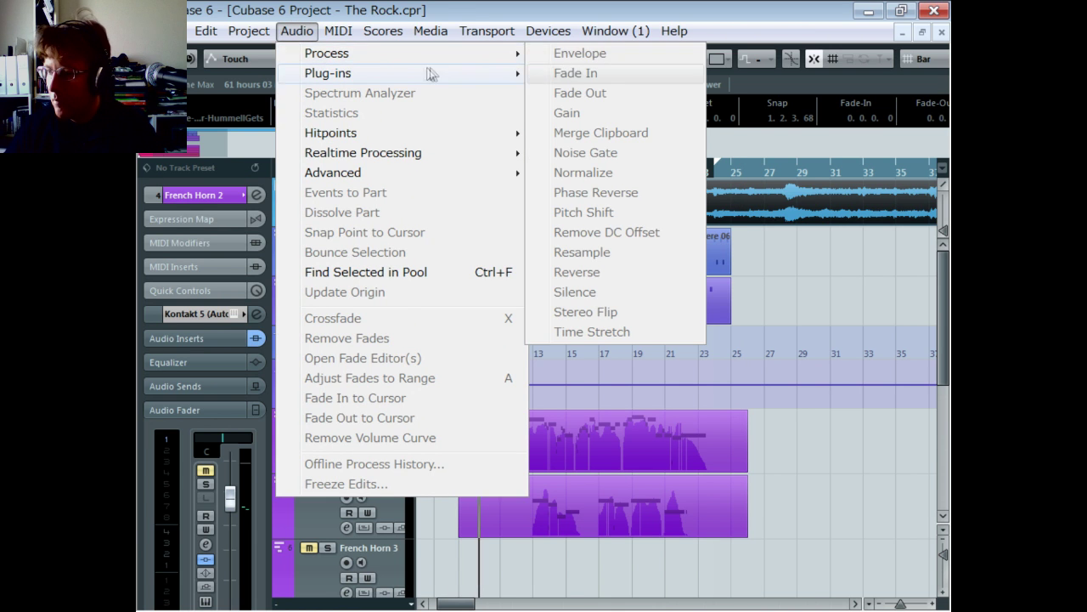
{"action": "key", "text": "Escape"}
{"action": "key", "text": "Escape"}
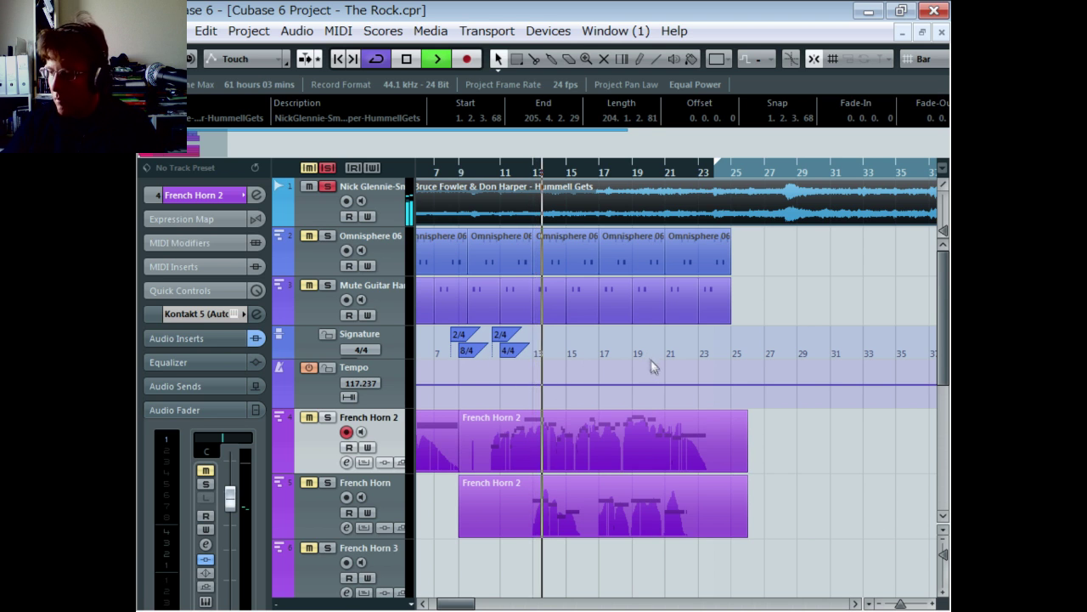
Stop playback and process the Hummell Gets audio clip to shorten it so that it ends at bar 189.
{"action": "left_click_drag", "start_coordinate": [900, 603], "coordinate": [895, 603]}
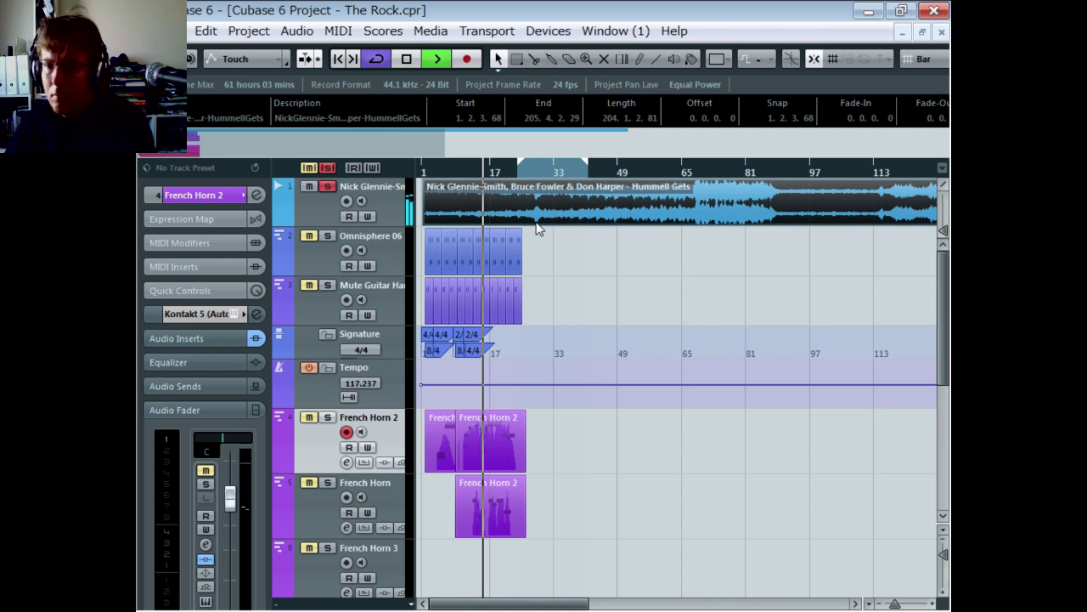
{"action": "key", "text": "space"}
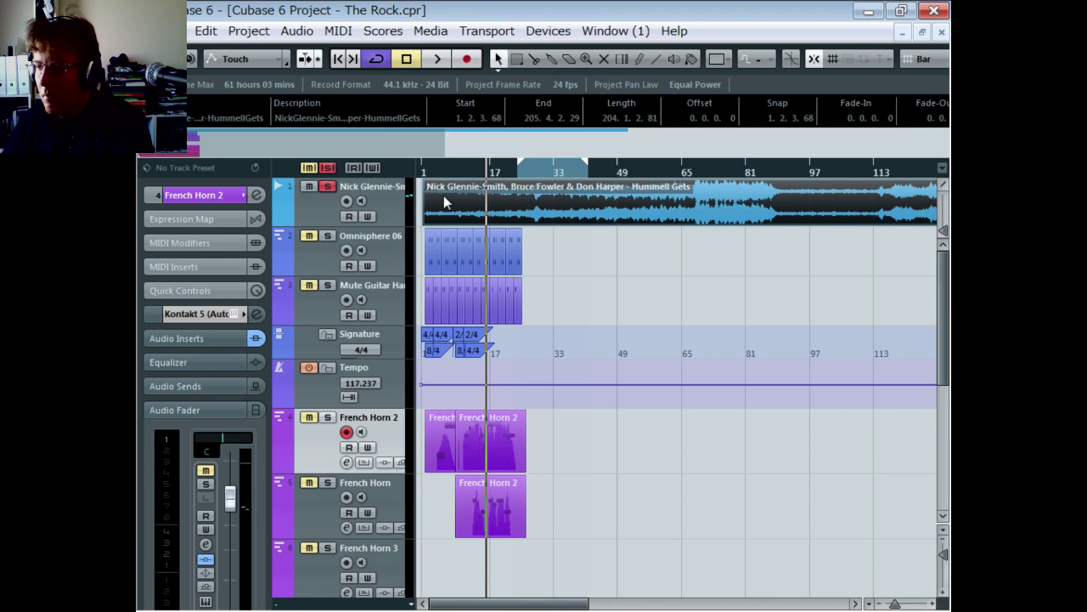
{"action": "left_click", "coordinate": [326, 222]}
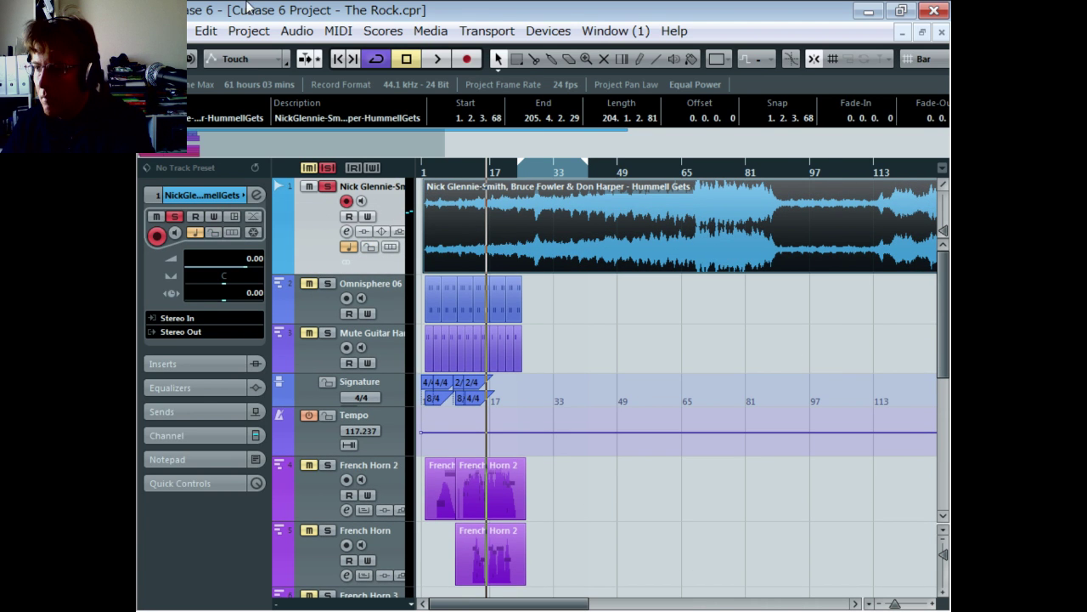
{"action": "left_click", "coordinate": [296, 30]}
{"action": "mouse_move", "coordinate": [319, 55]}
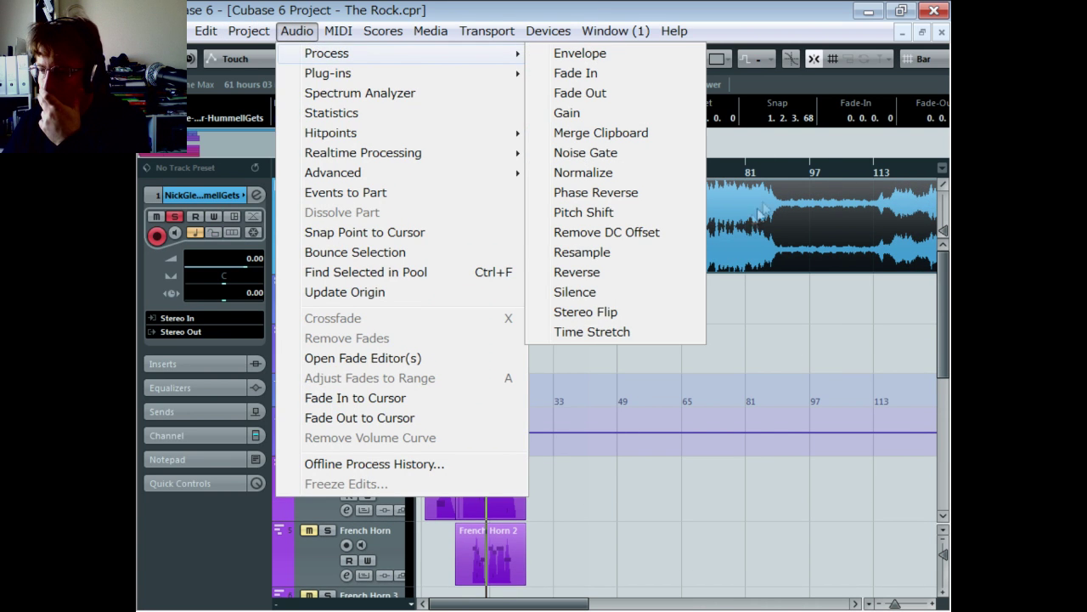
{"action": "left_click", "coordinate": [641, 259]}
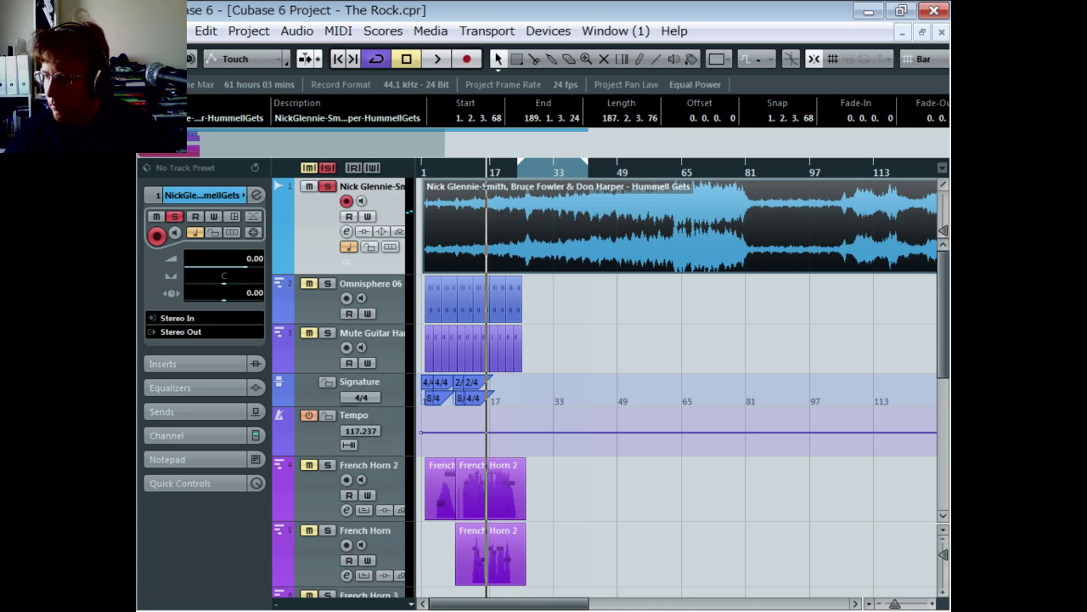
Play from about bar 22 and unsolo the reference track, leaving it unmuted alongside the arrangement.
{"action": "left_click", "coordinate": [511, 174]}
{"action": "key", "text": "space"}
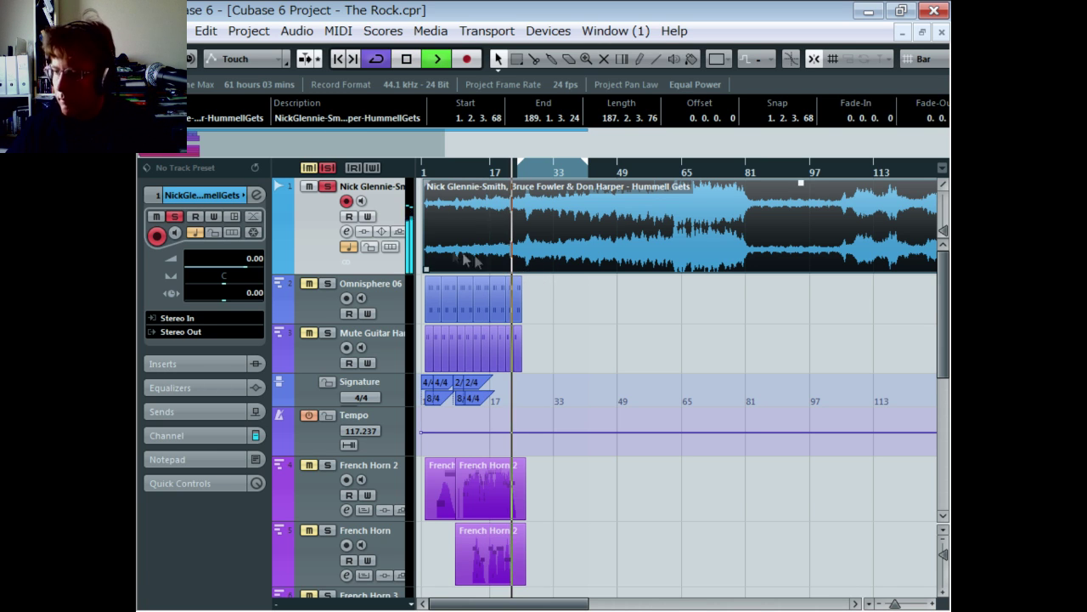
{"action": "left_click", "coordinate": [328, 186]}
{"action": "left_click", "coordinate": [309, 187]}
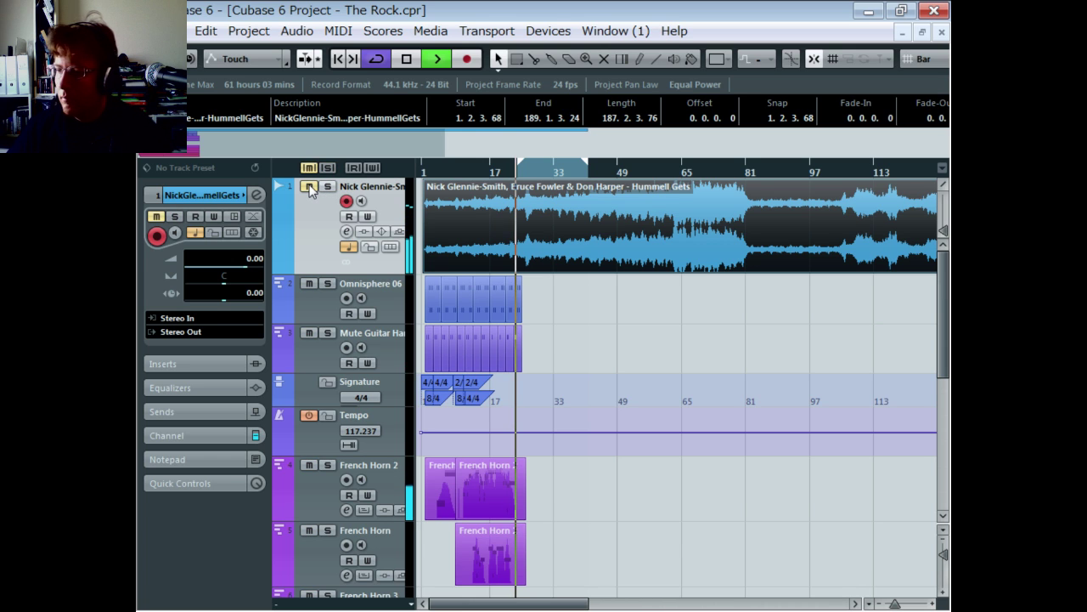
{"action": "left_click", "coordinate": [310, 186]}
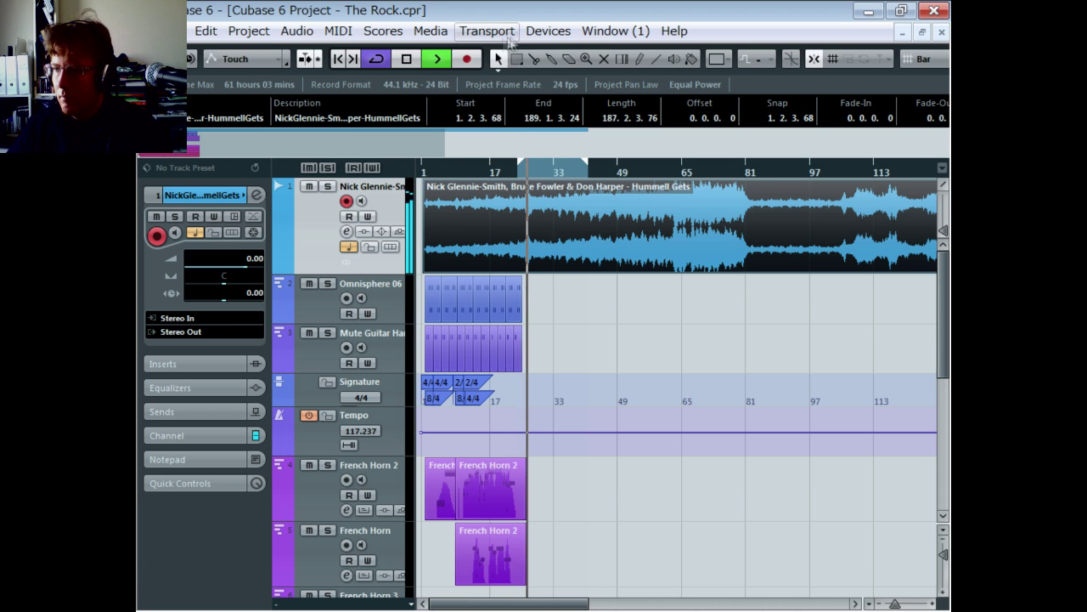
Add an Omnisphere instrument track below the reference audio and audition the passage from about bar 22.
{"action": "left_click", "coordinate": [536, 32]}
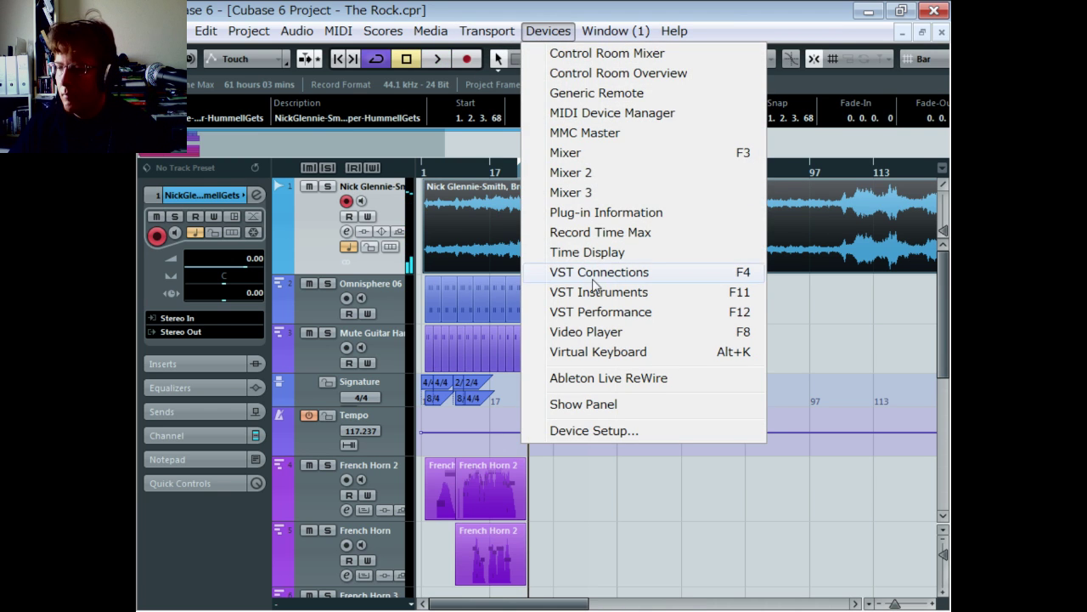
{"action": "left_click", "coordinate": [592, 291]}
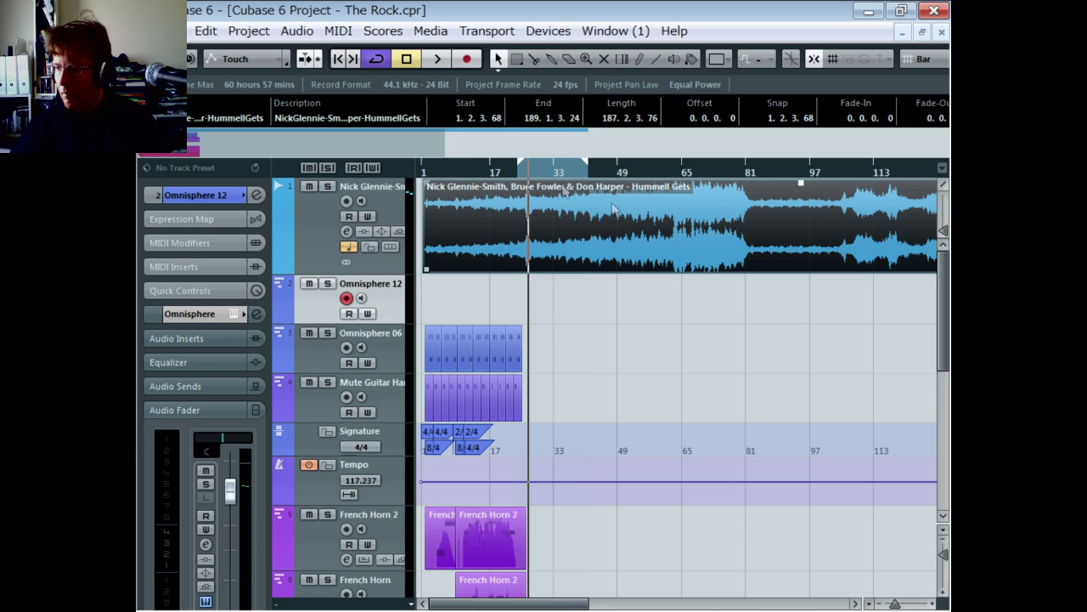
{"action": "left_click", "coordinate": [509, 169]}
{"action": "key", "text": "space"}
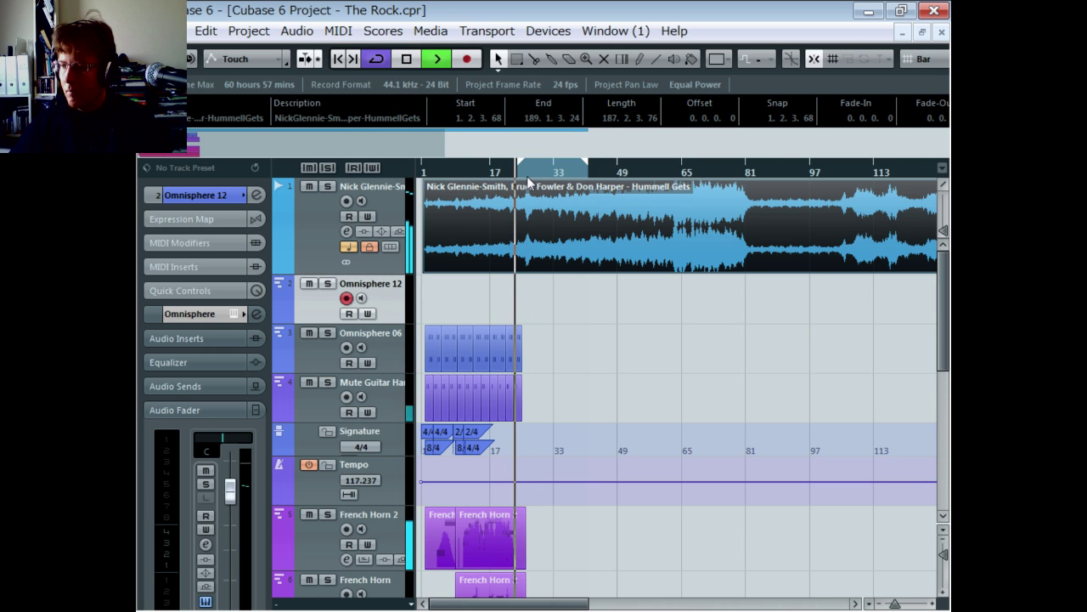
{"action": "left_click", "coordinate": [407, 60]}
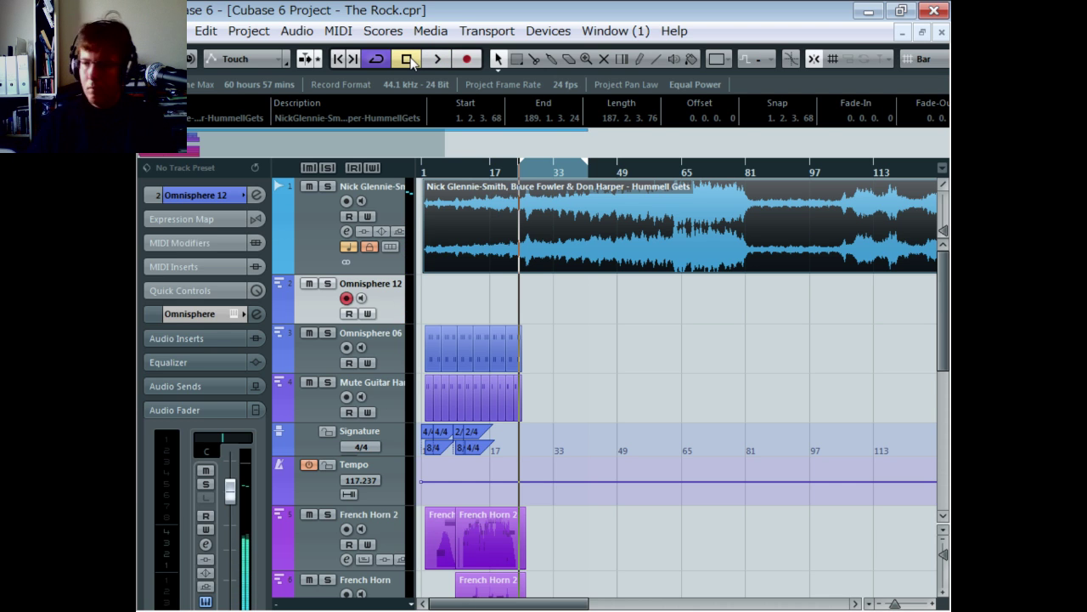
Compare the full mix with the soloed reference track up to about bar 22, stopping playback after each pass.
{"action": "left_click_drag", "start_coordinate": [490, 171], "coordinate": [474, 174]}
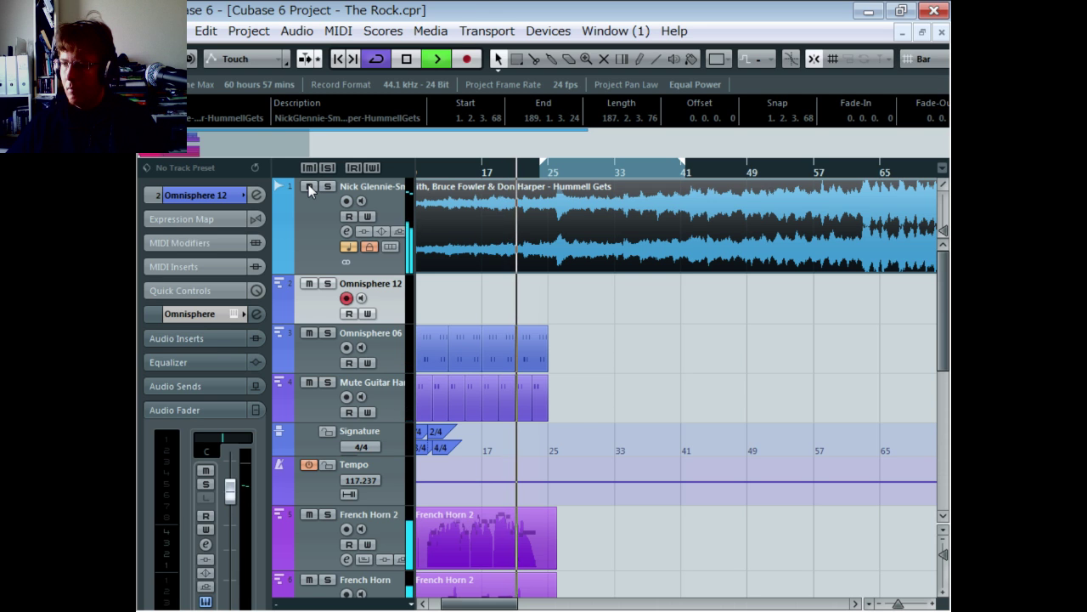
{"action": "left_click", "coordinate": [408, 60]}
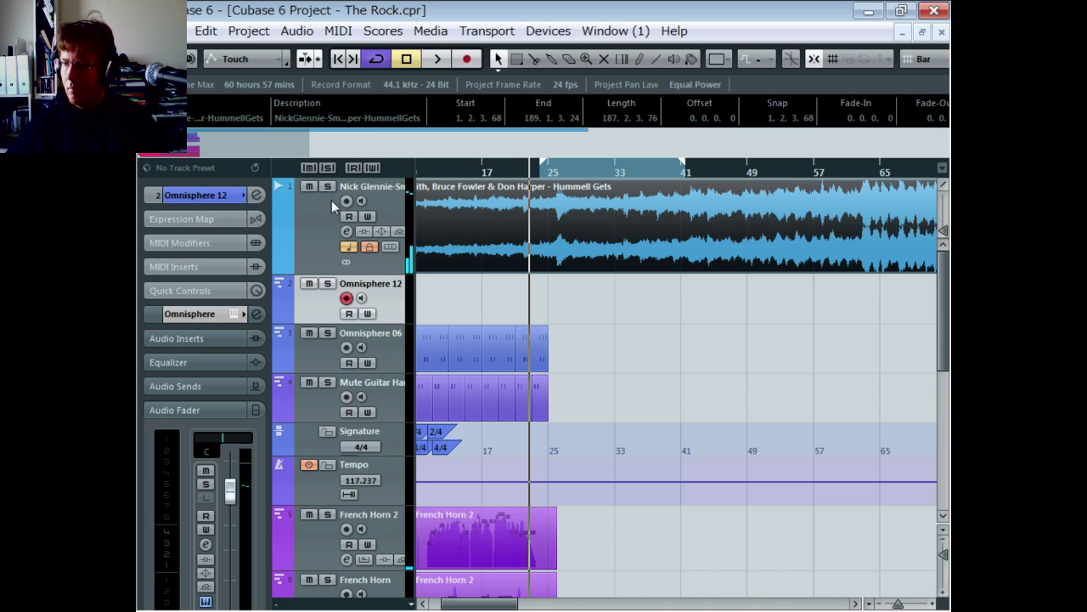
{"action": "left_click", "coordinate": [327, 186]}
{"action": "left_click", "coordinate": [503, 166]}
{"action": "left_click", "coordinate": [437, 59]}
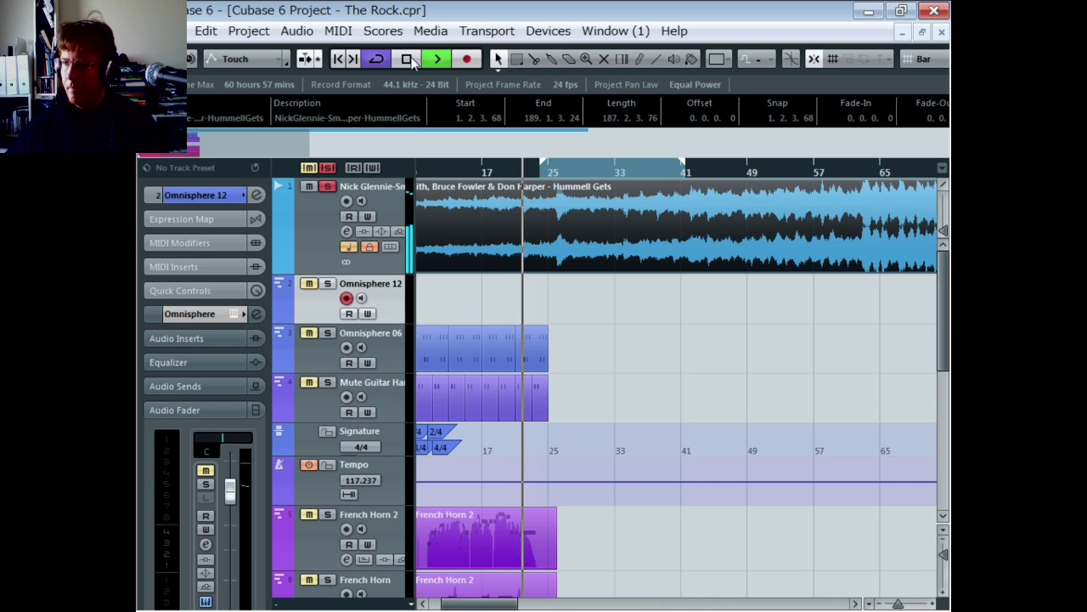
{"action": "left_click", "coordinate": [410, 59]}
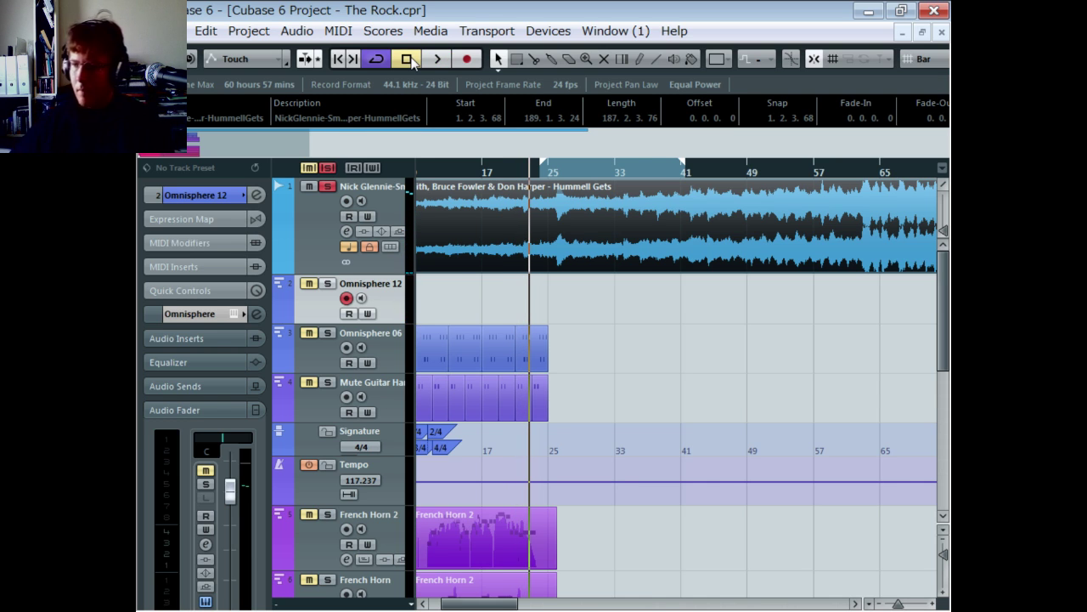
Unsolo the reference track, play the full mix from about bar 19 to bar 27, and stop playback.
{"action": "left_click", "coordinate": [329, 189]}
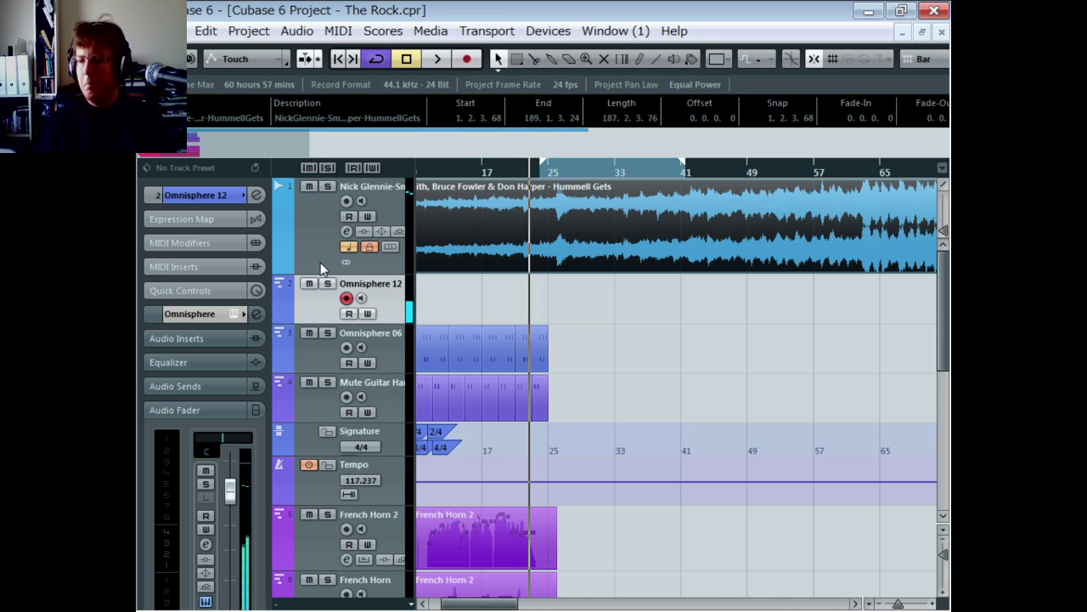
{"action": "left_click", "coordinate": [507, 170]}
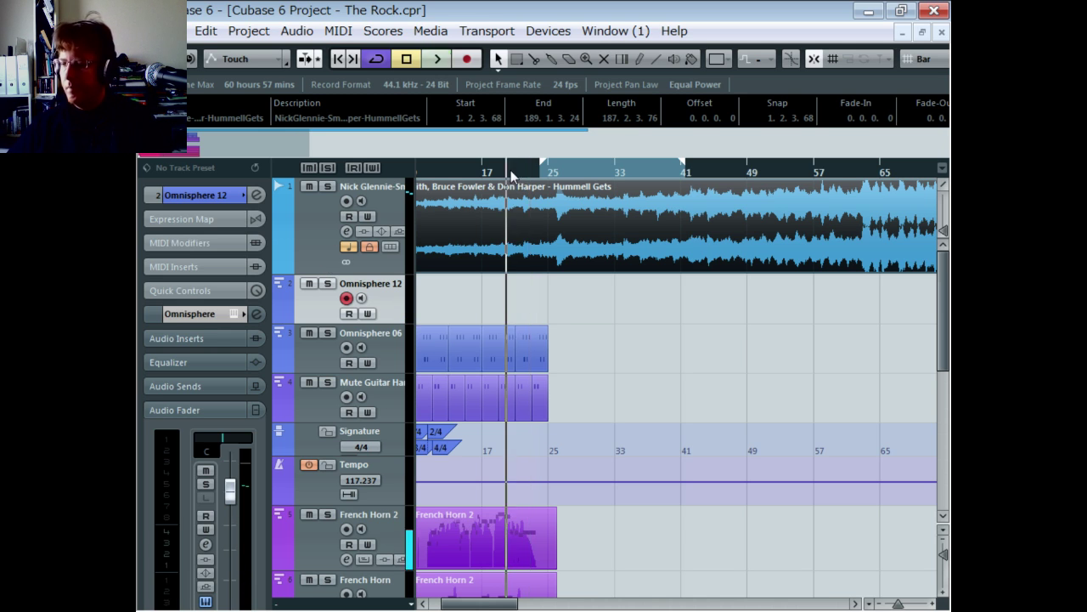
{"action": "key", "text": "space"}
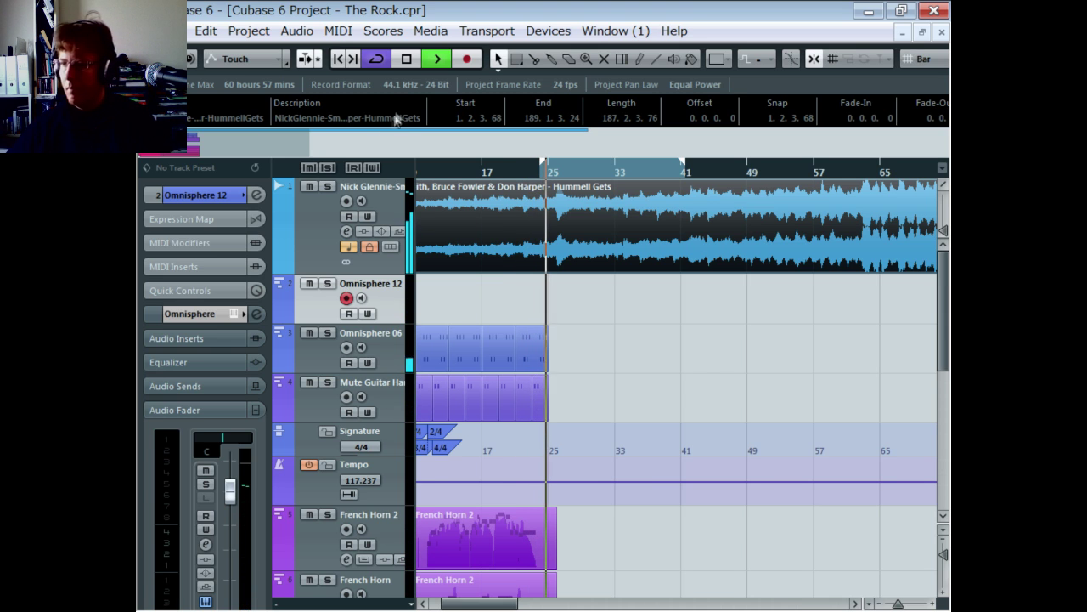
{"action": "left_click", "coordinate": [406, 58]}
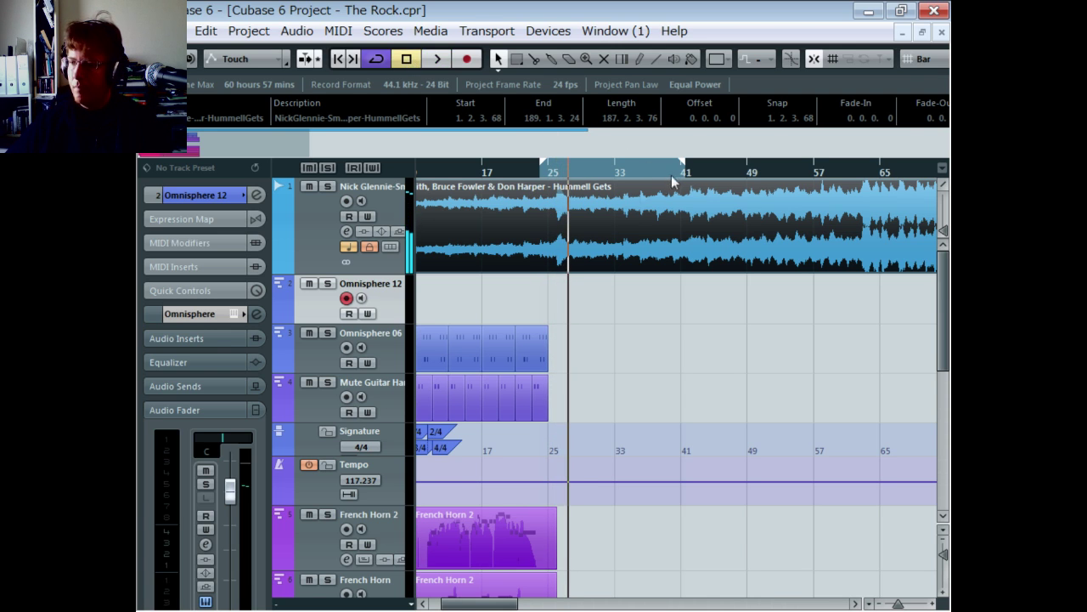
Play from bar 19 and trim the end of the last Omnisphere 06 part back to bar 22.
{"action": "left_click_drag", "start_coordinate": [520, 174], "coordinate": [576, 180]}
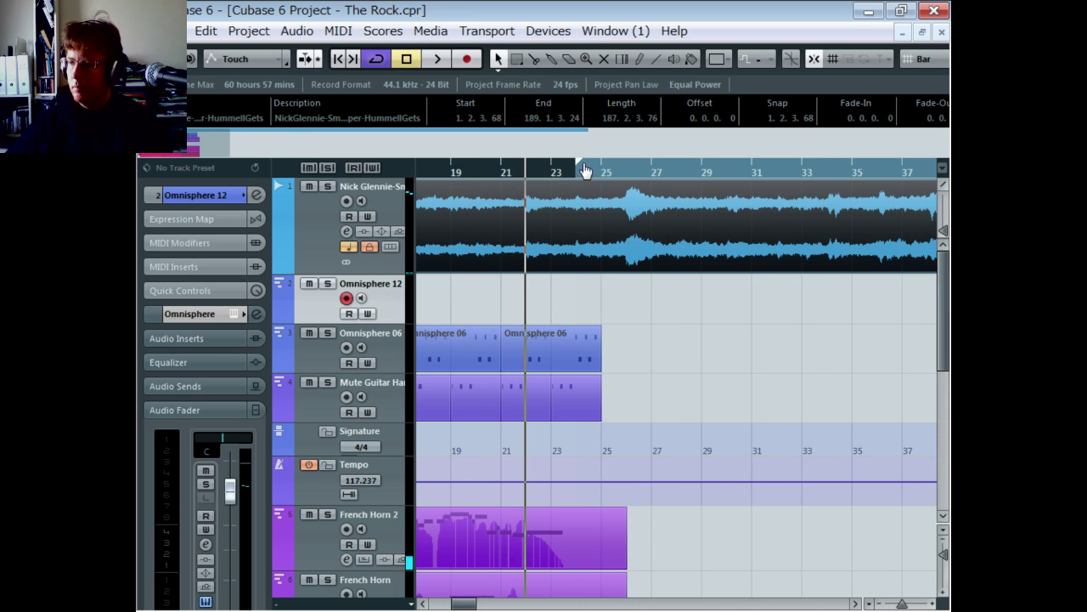
{"action": "left_click", "coordinate": [445, 170]}
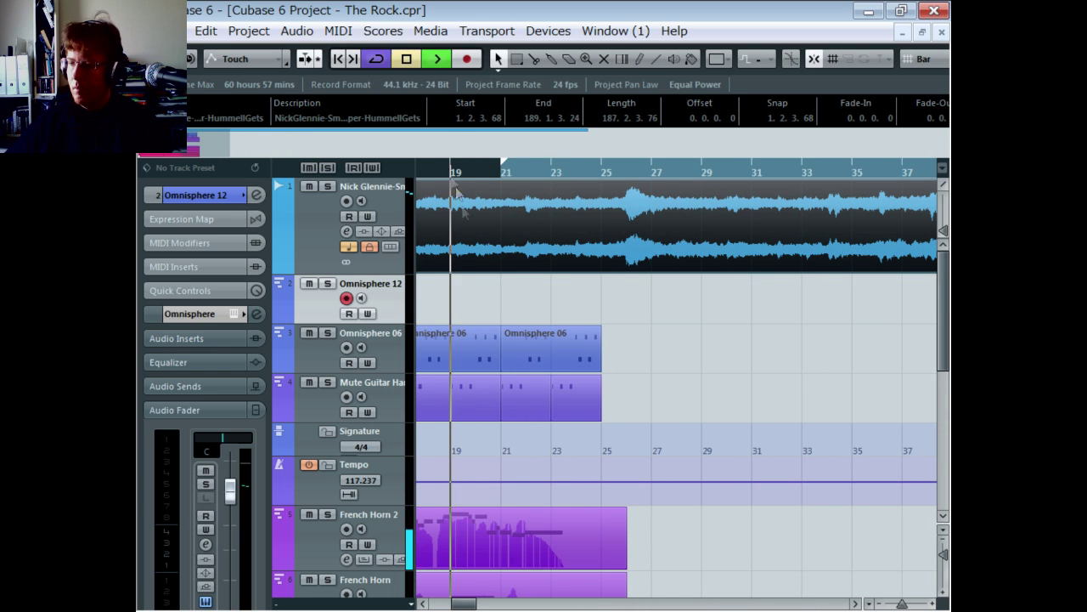
{"action": "left_click", "coordinate": [437, 58]}
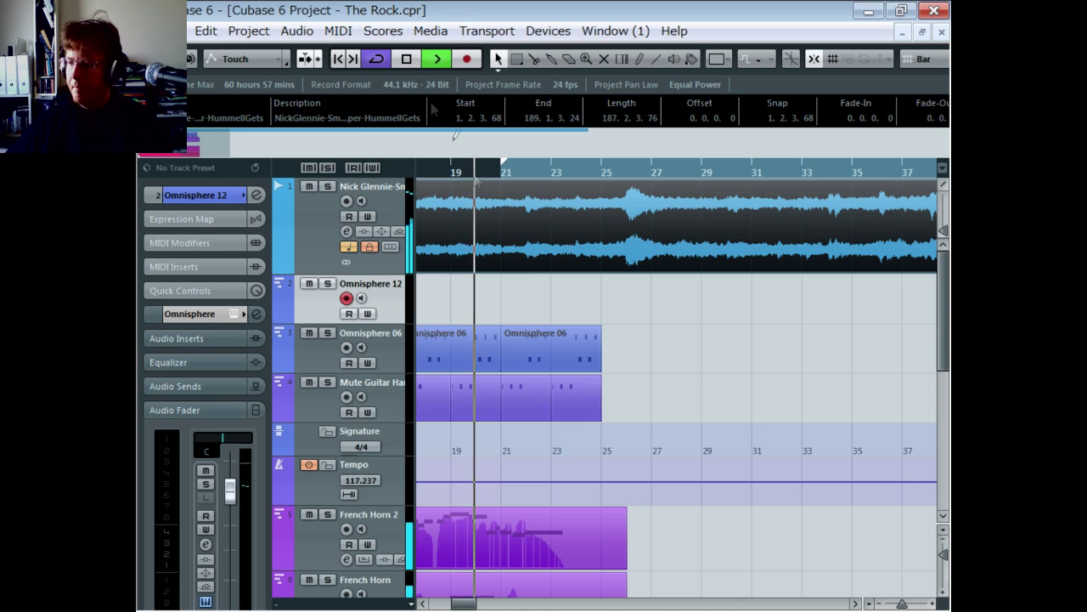
{"action": "left_click", "coordinate": [561, 355]}
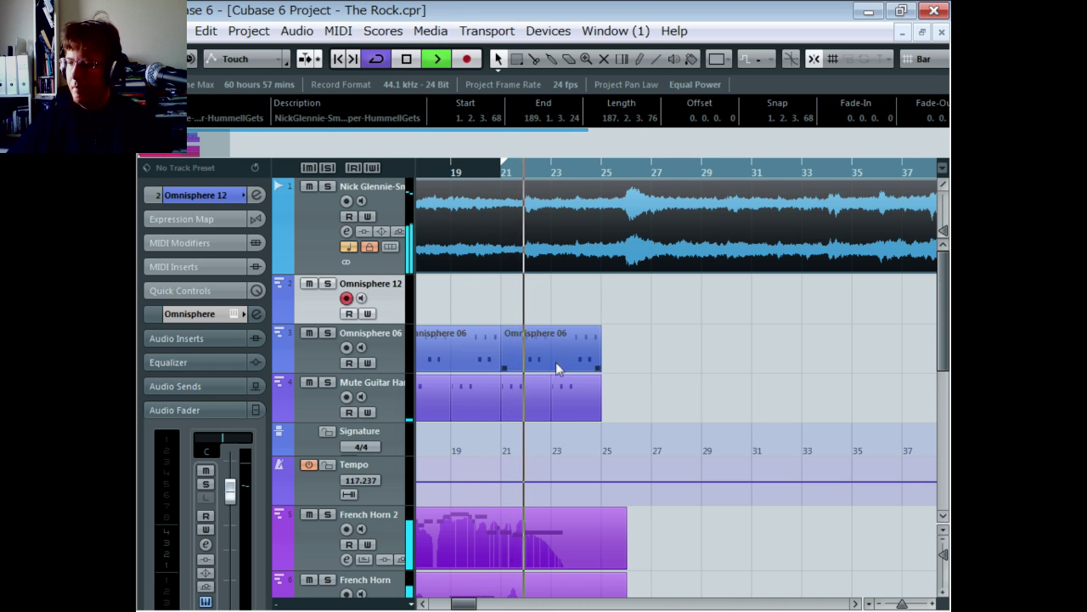
{"action": "left_click", "coordinate": [535, 362]}
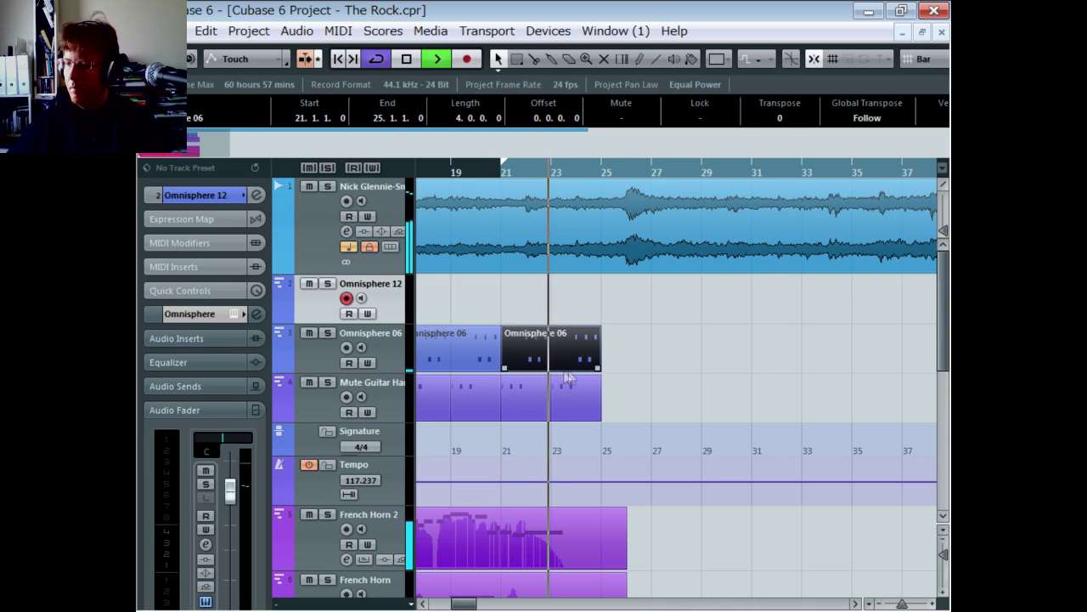
{"action": "left_click_drag", "start_coordinate": [596, 367], "coordinate": [526, 367]}
Delete the last part on the Mute Guitar track, bars 23 to 25, and replay the passage from about bar 20.
{"action": "left_click", "coordinate": [584, 396]}
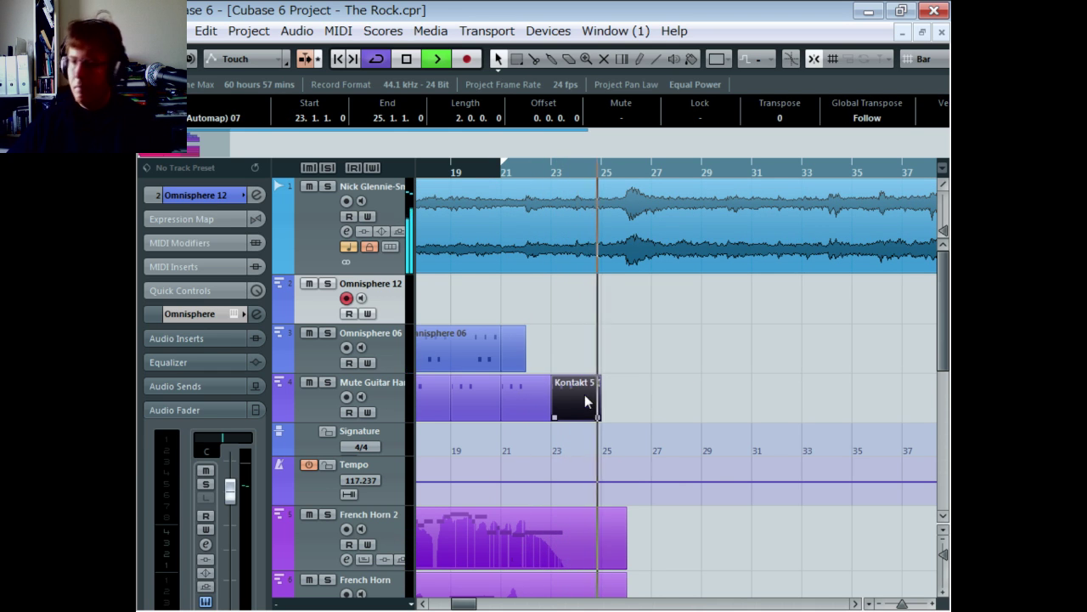
{"action": "key", "text": "Delete"}
{"action": "key", "text": "space"}
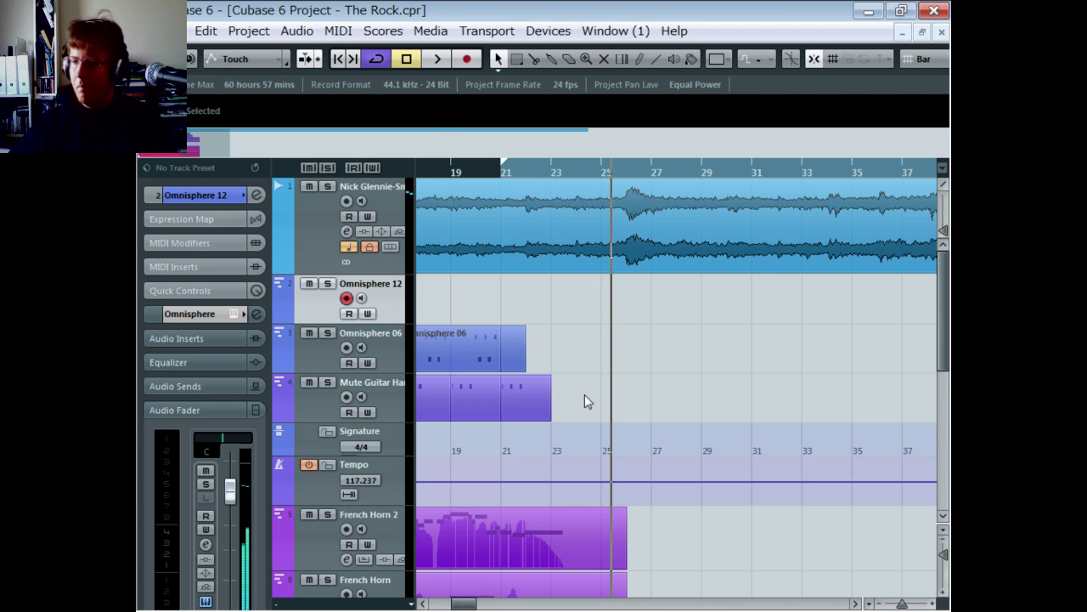
{"action": "left_click", "coordinate": [469, 174]}
{"action": "key", "text": "space"}
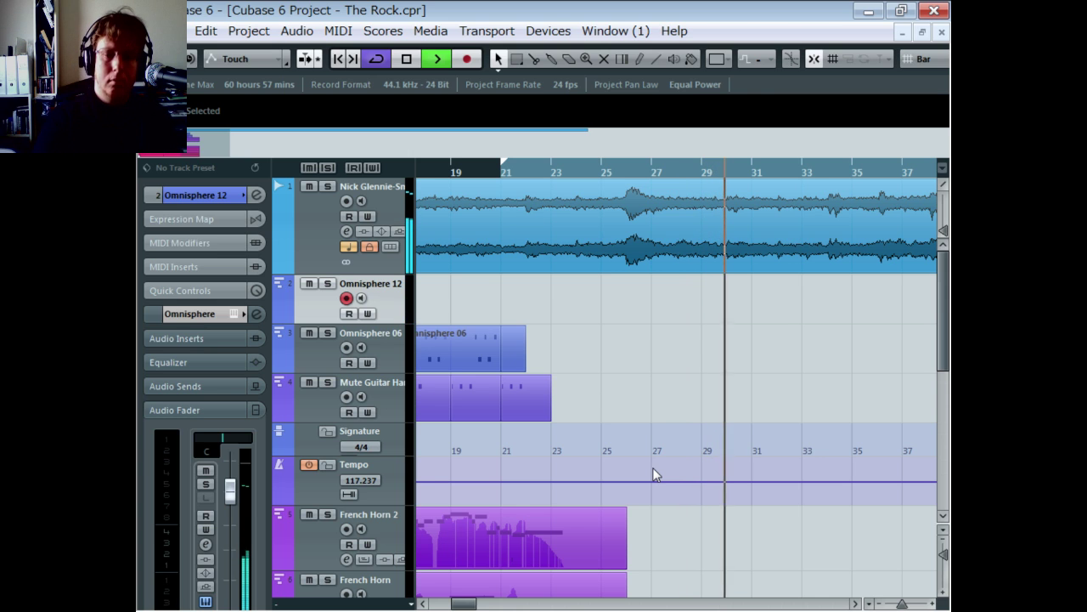
Solo the reference track together with Omnisphere 12, play bars 21 to 23, stop, and return to bar 20.
{"action": "key", "text": "space"}
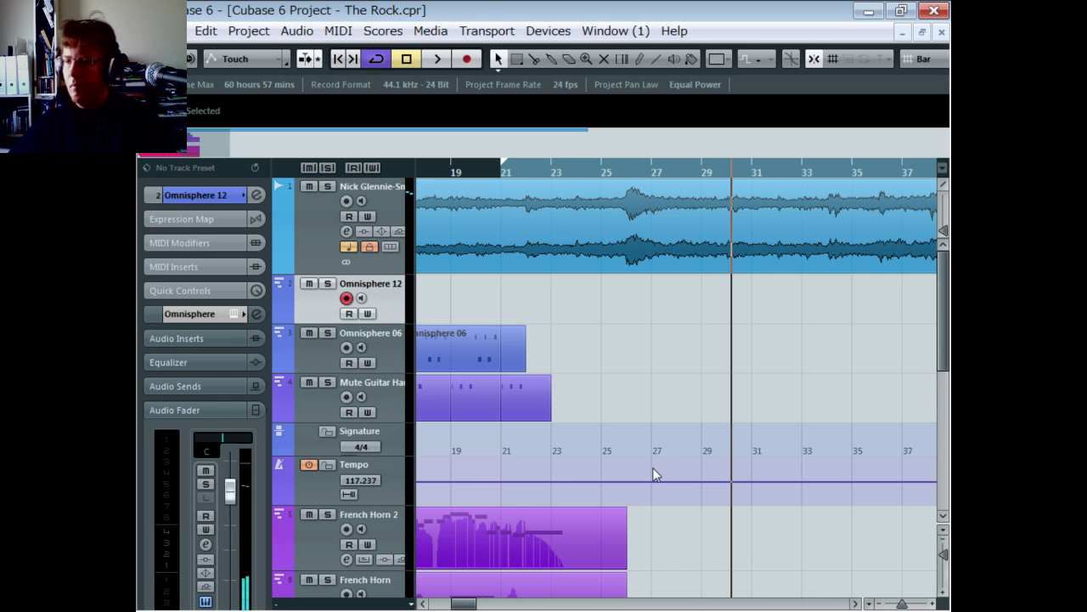
{"action": "left_click", "coordinate": [328, 186]}
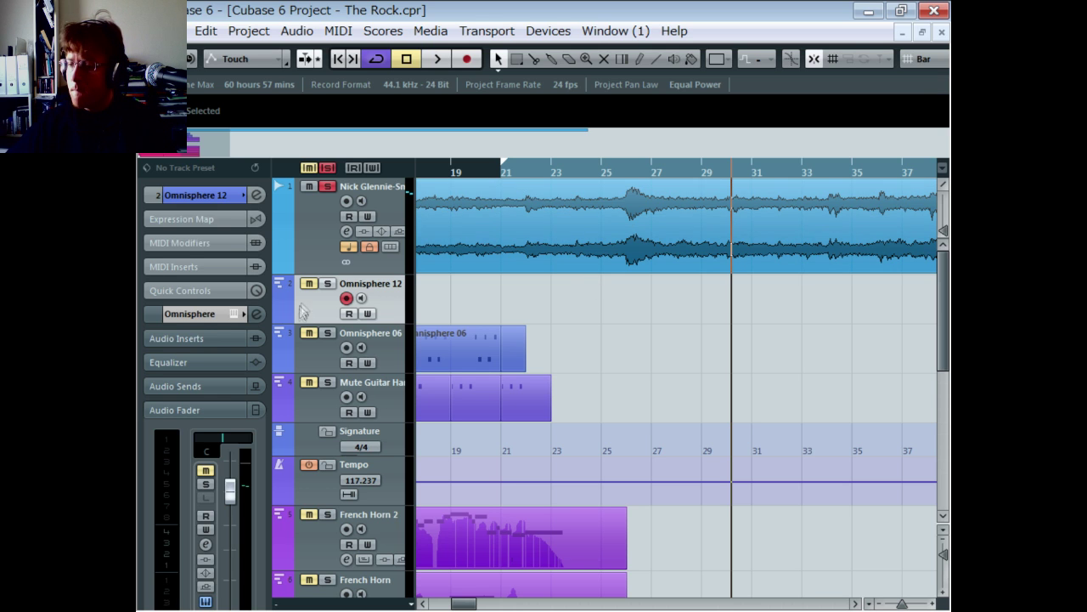
{"action": "left_click", "coordinate": [502, 172]}
{"action": "key", "text": "space"}
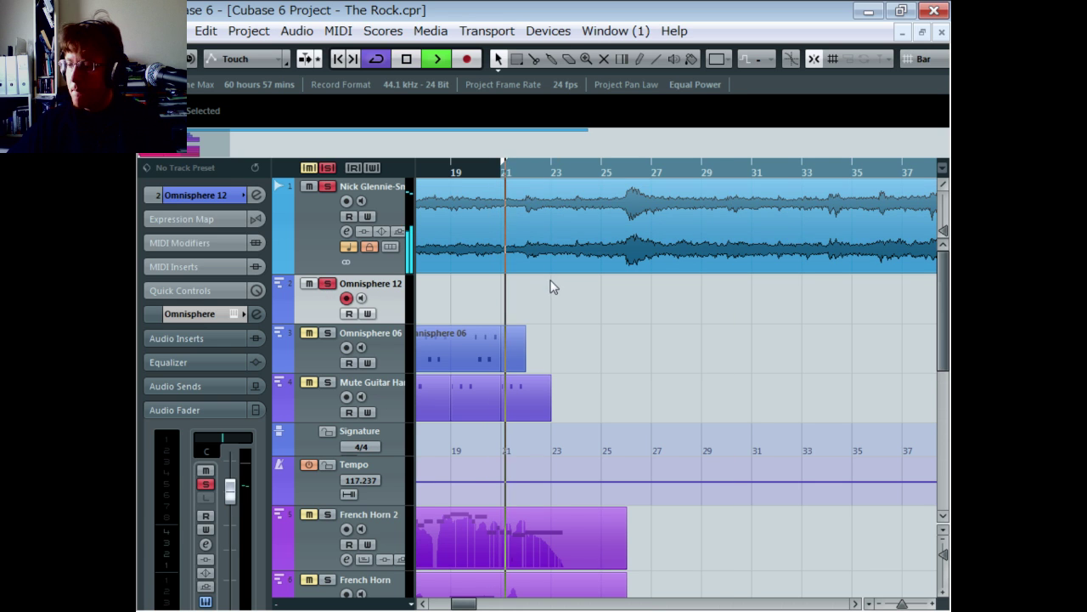
{"action": "left_click", "coordinate": [408, 61]}
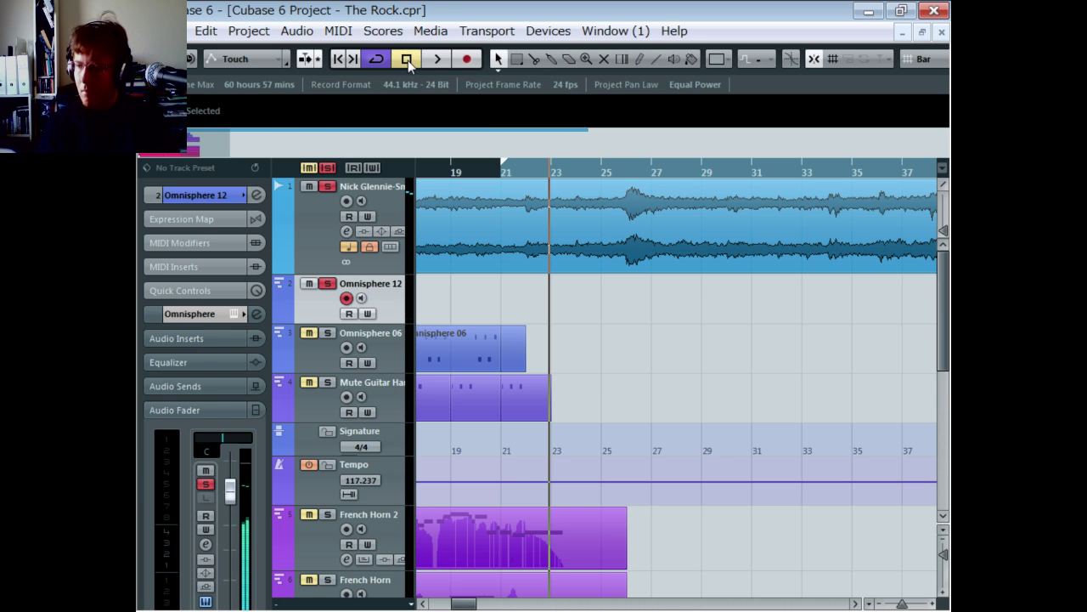
{"action": "double_click", "coordinate": [480, 170]}
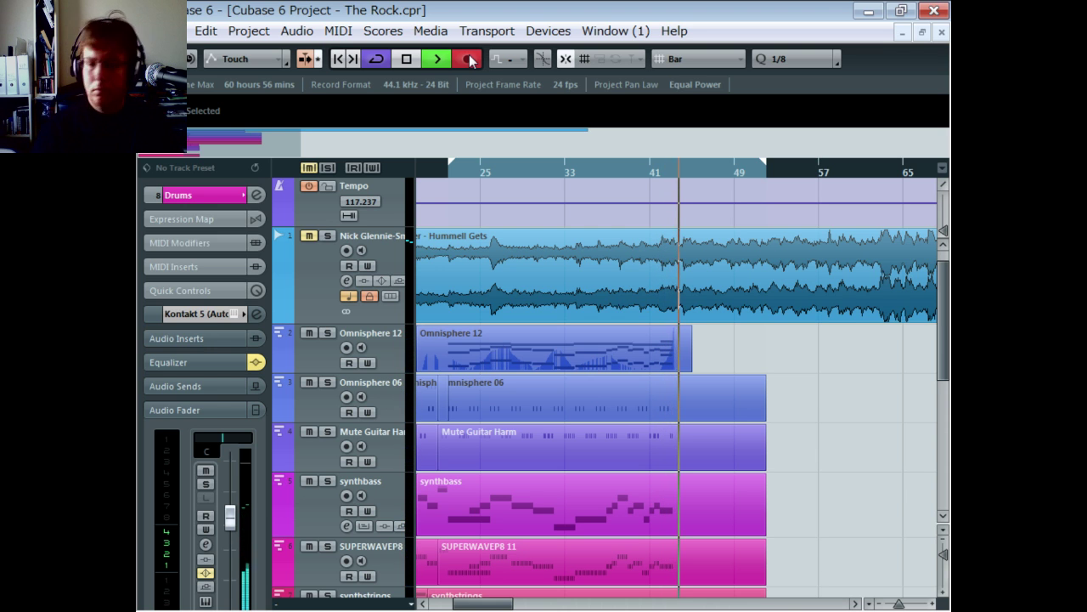
Record a new performance on the Drums track up to about bar 44, end the recording, and stop playback.
{"action": "key", "text": "space"}
{"action": "scroll", "coordinate": [842, 431], "scroll_direction": "down", "scroll_amount": 5}
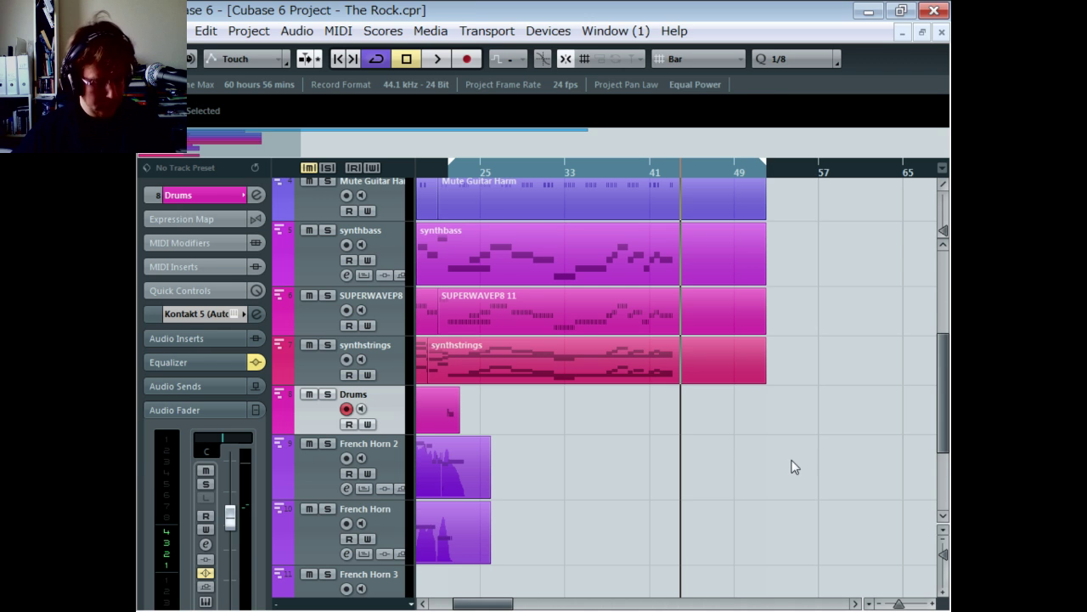
{"action": "left_click", "coordinate": [437, 58]}
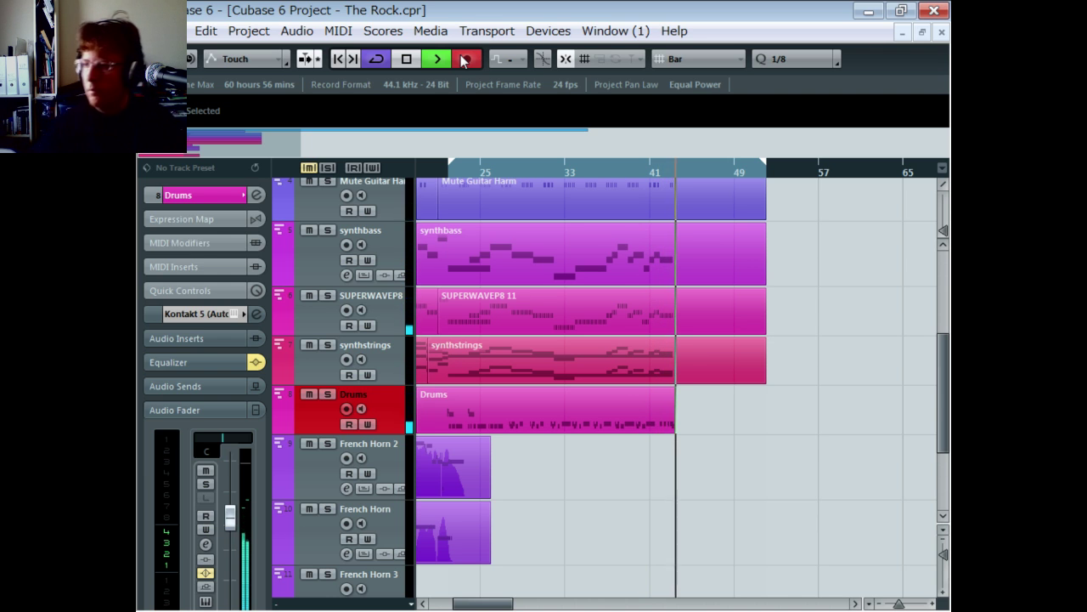
{"action": "left_click", "coordinate": [465, 60]}
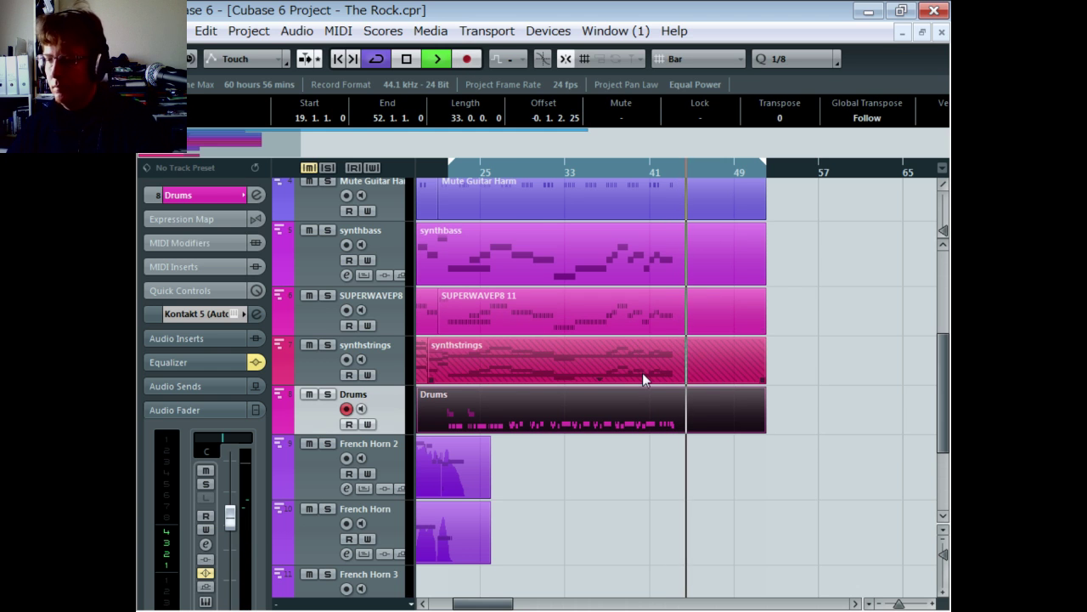
{"action": "key", "text": "space"}
Set the quantize value to 1/16 and play the recorded drums from about bar 22.
{"action": "left_click", "coordinate": [787, 57]}
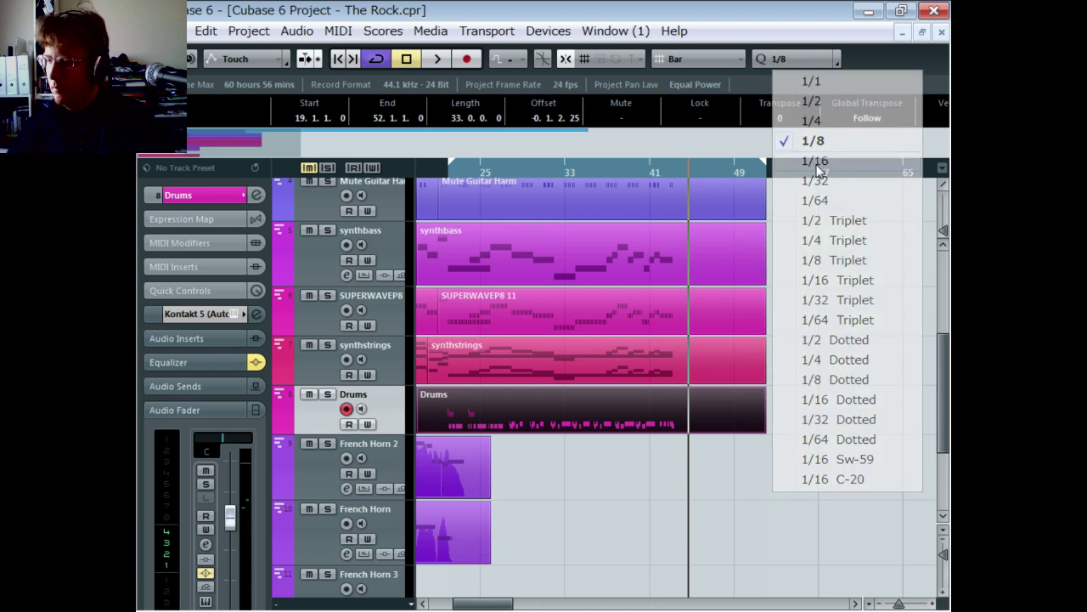
{"action": "left_click", "coordinate": [818, 170]}
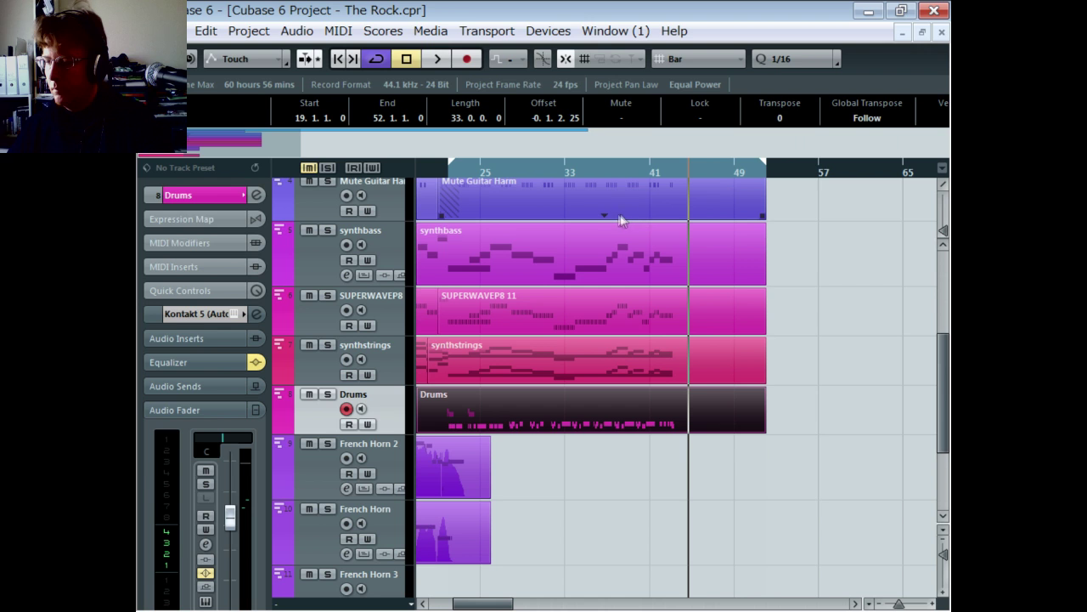
{"action": "key", "text": "space"}
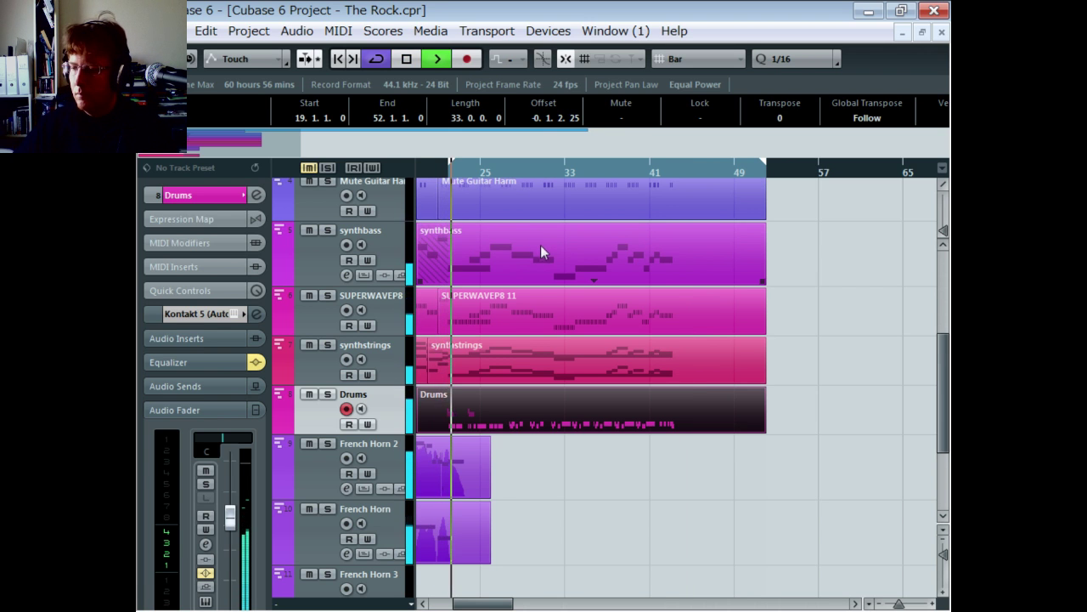
Open the recorded Drums part in the Key Editor and align its first C1 note with the start of bar 22.
{"action": "key", "text": "h"}
{"action": "key", "text": "h"}
{"action": "key", "text": "h"}
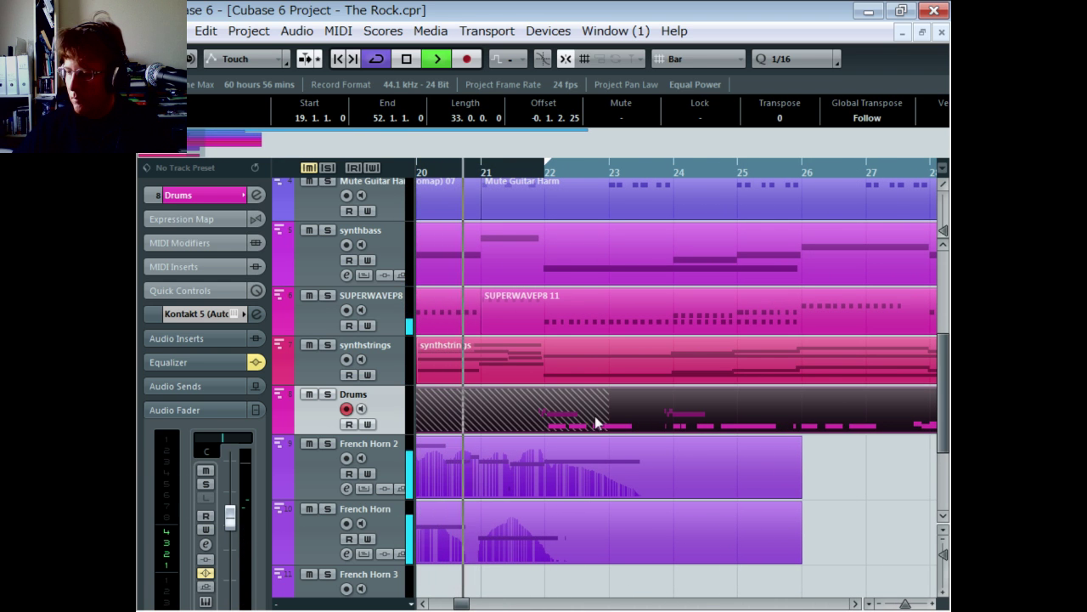
{"action": "double_click", "coordinate": [584, 424]}
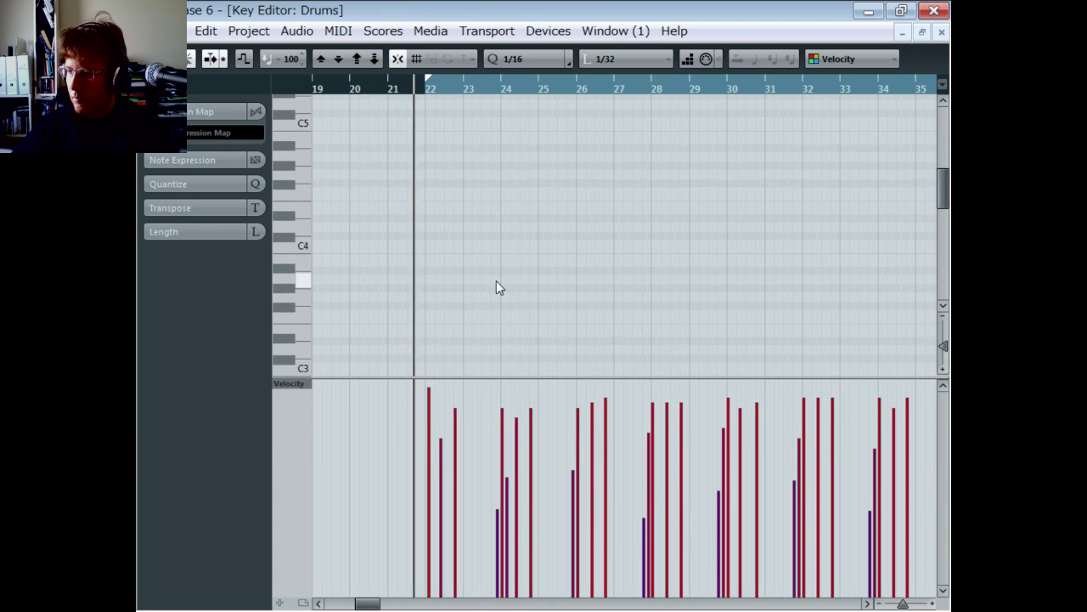
{"action": "scroll", "coordinate": [496, 286], "scroll_direction": "down", "scroll_amount": 5}
{"action": "scroll", "coordinate": [495, 272], "scroll_direction": "up", "scroll_amount": 1}
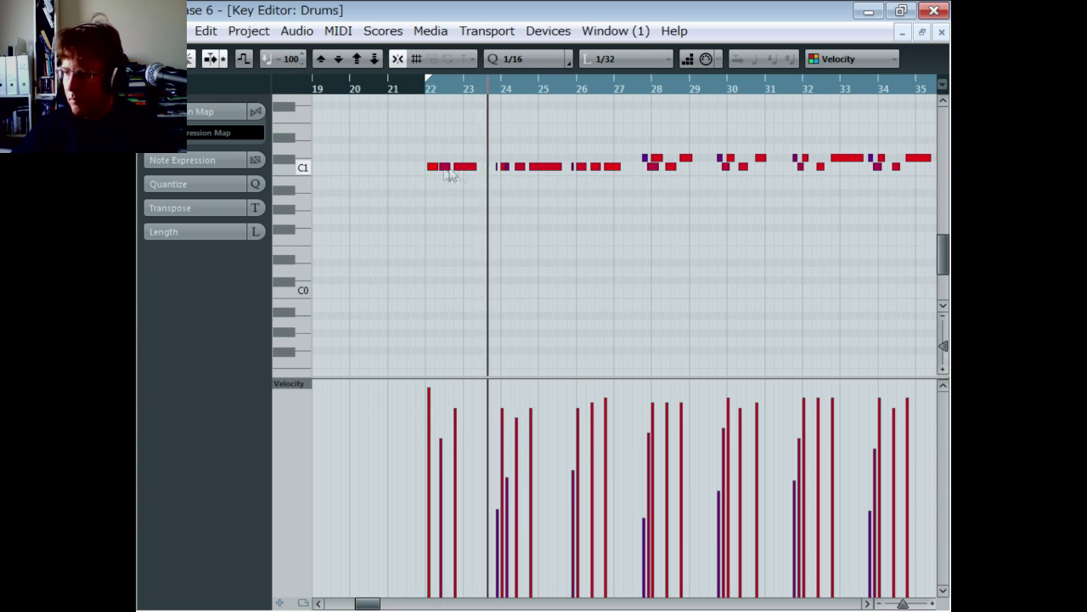
{"action": "left_click", "coordinate": [429, 167]}
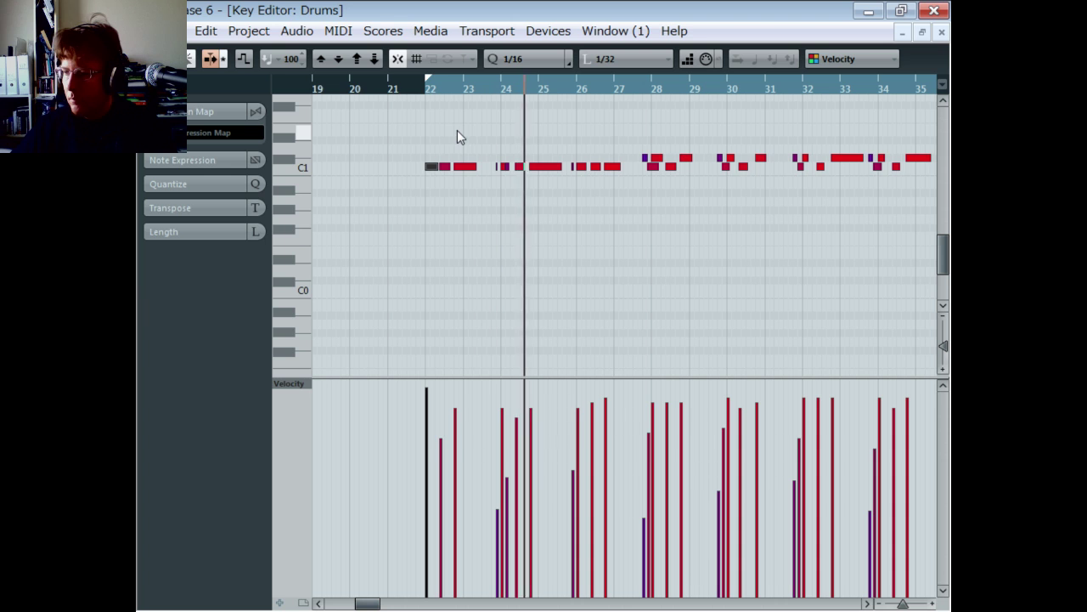
Play the drum part from bar 21, close the Key Editor, and stop playback around bar 30.
{"action": "left_click", "coordinate": [394, 89]}
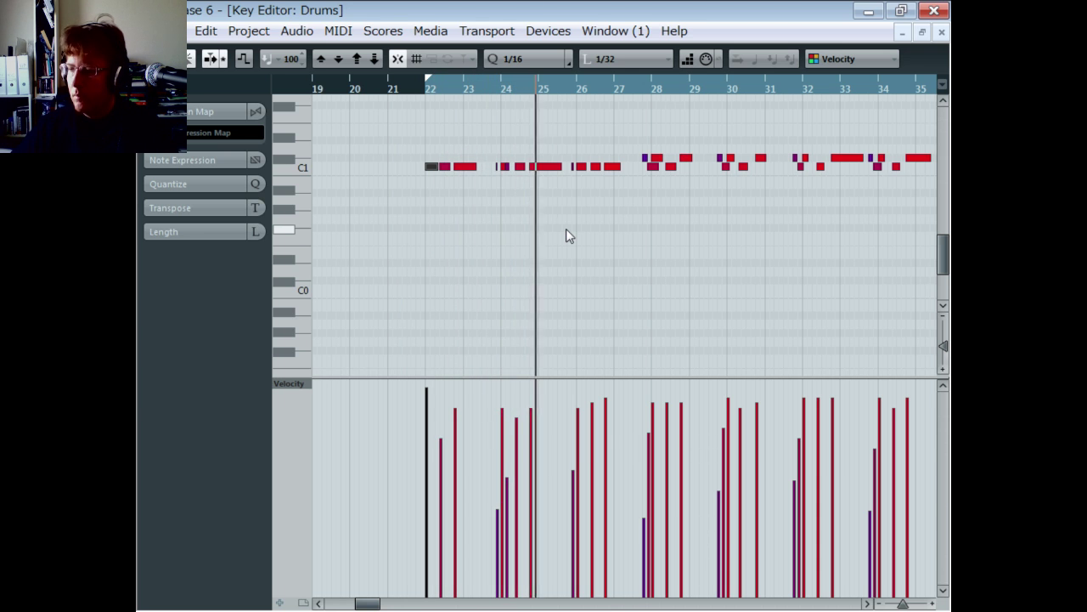
{"action": "left_click", "coordinate": [943, 34]}
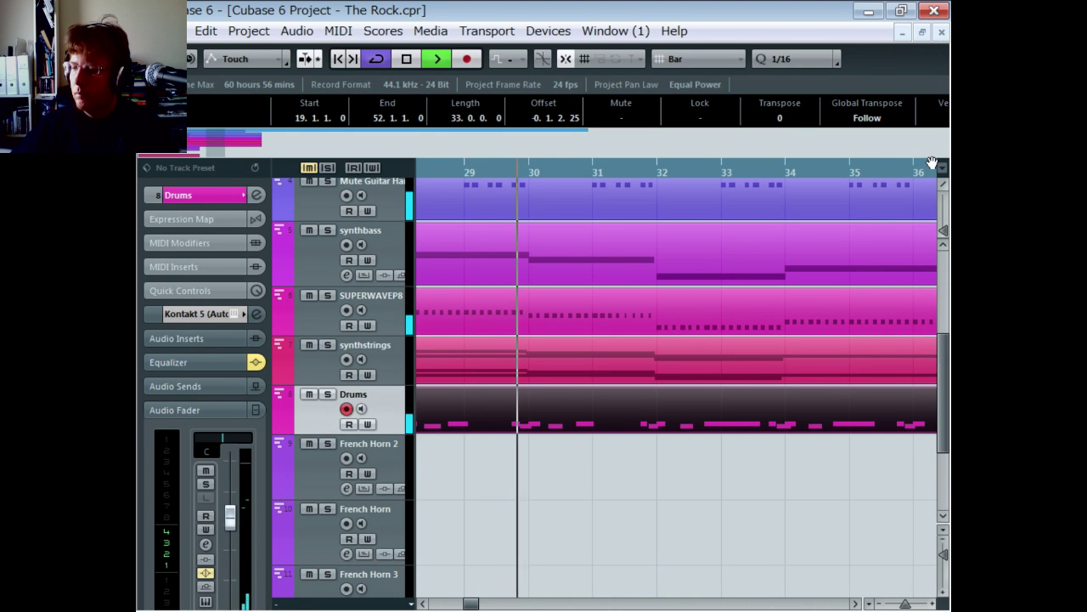
{"action": "key", "text": "space"}
Reopen the Drums part, align the C1 note in the middle of bar 30 to the grid, and play that passage.
{"action": "double_click", "coordinate": [571, 424]}
{"action": "scroll", "coordinate": [606, 272], "scroll_direction": "down", "scroll_amount": 4}
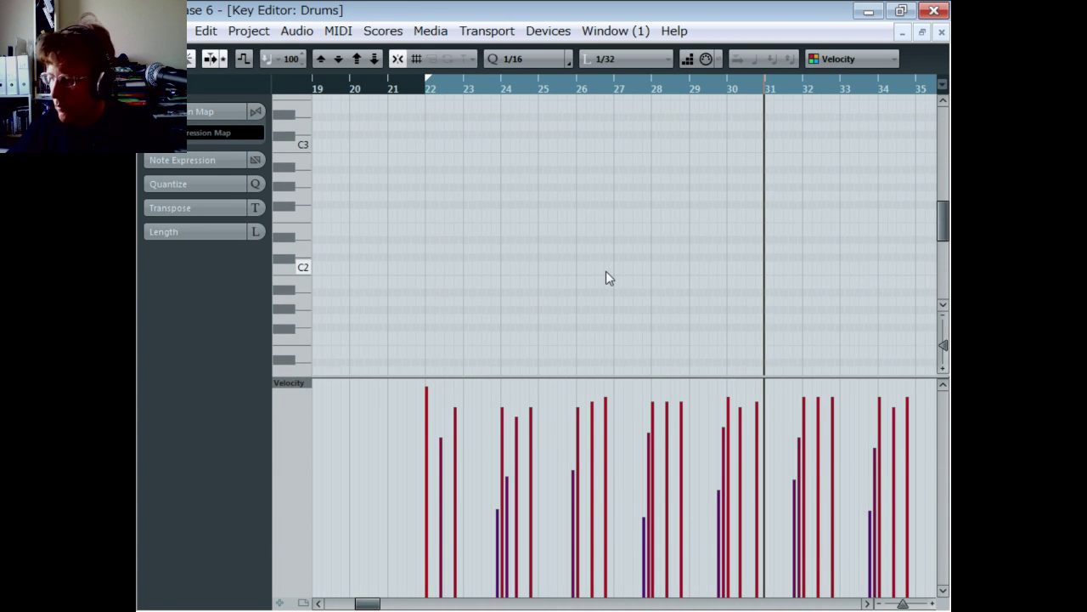
{"action": "left_click_drag", "start_coordinate": [716, 85], "coordinate": [794, 227]}
{"action": "left_click", "coordinate": [716, 91]}
{"action": "key", "text": "space"}
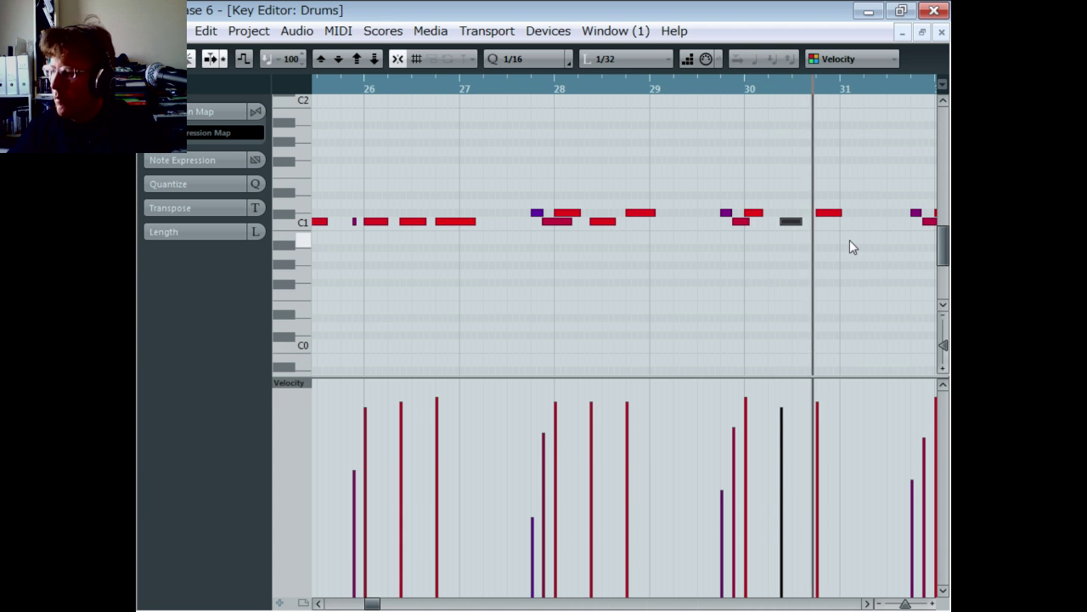
Move the long drum note near the end of bar 38 slightly later, onto beat 4.
{"action": "left_click", "coordinate": [867, 603]}
{"action": "left_click", "coordinate": [867, 603]}
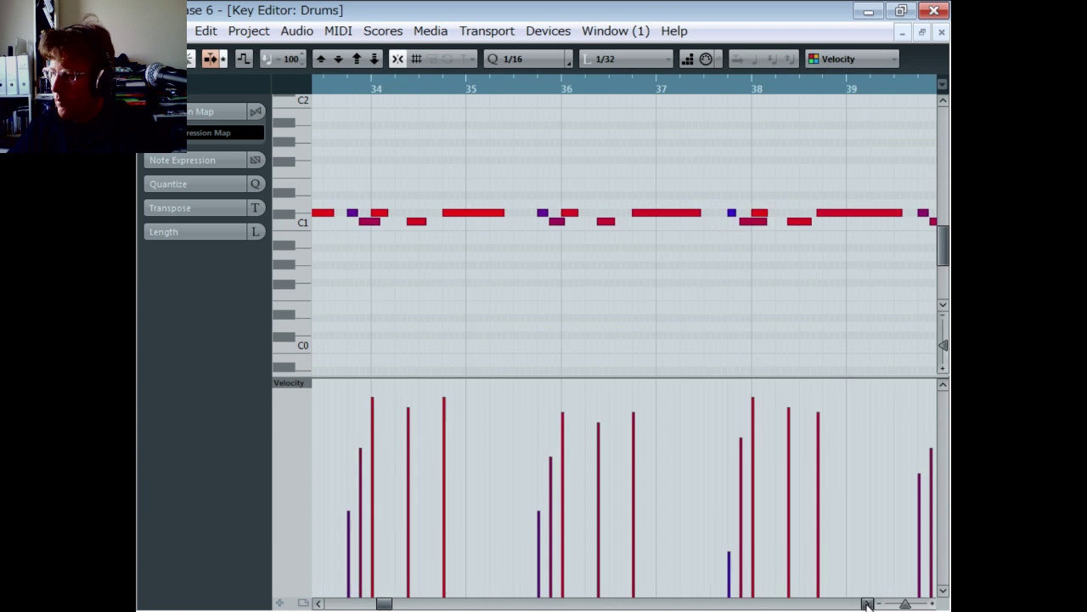
{"action": "left_click", "coordinate": [868, 602]}
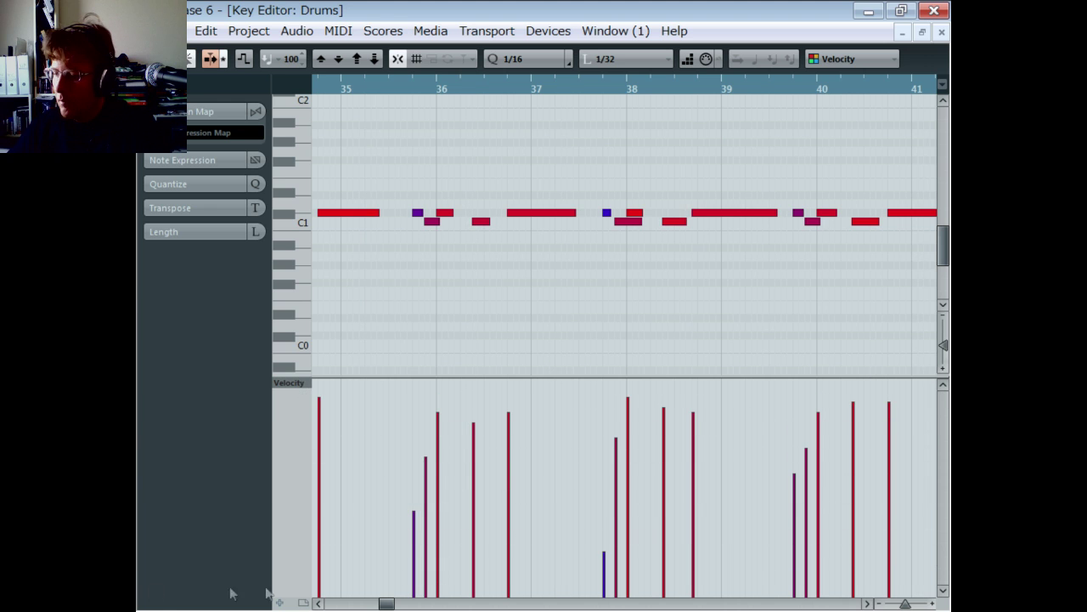
{"action": "left_click", "coordinate": [316, 602]}
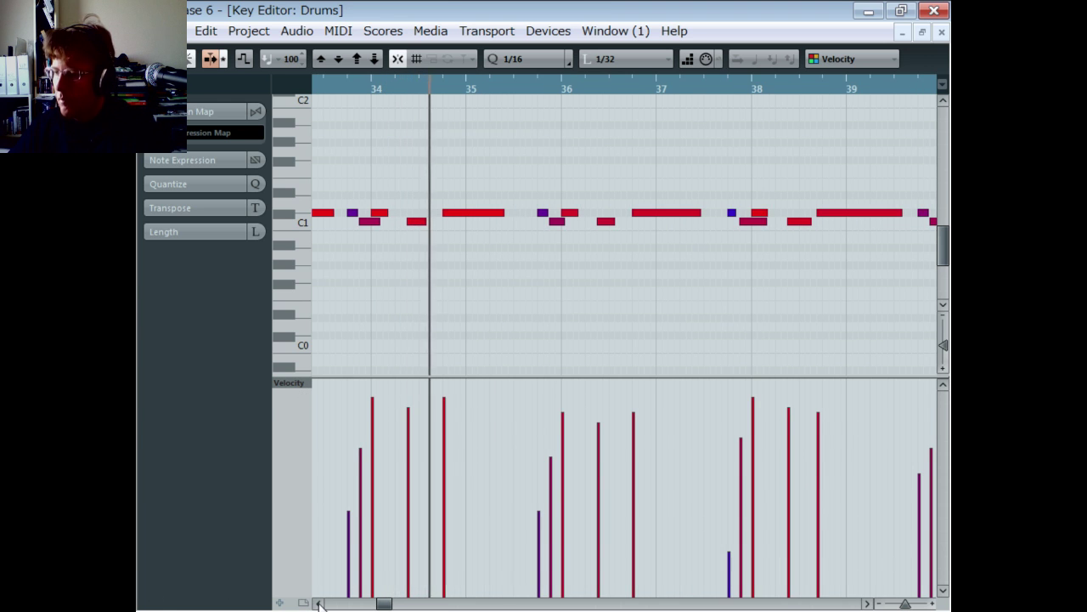
{"action": "left_click", "coordinate": [870, 603]}
{"action": "left_click_drag", "start_coordinate": [692, 213], "coordinate": [698, 214]}
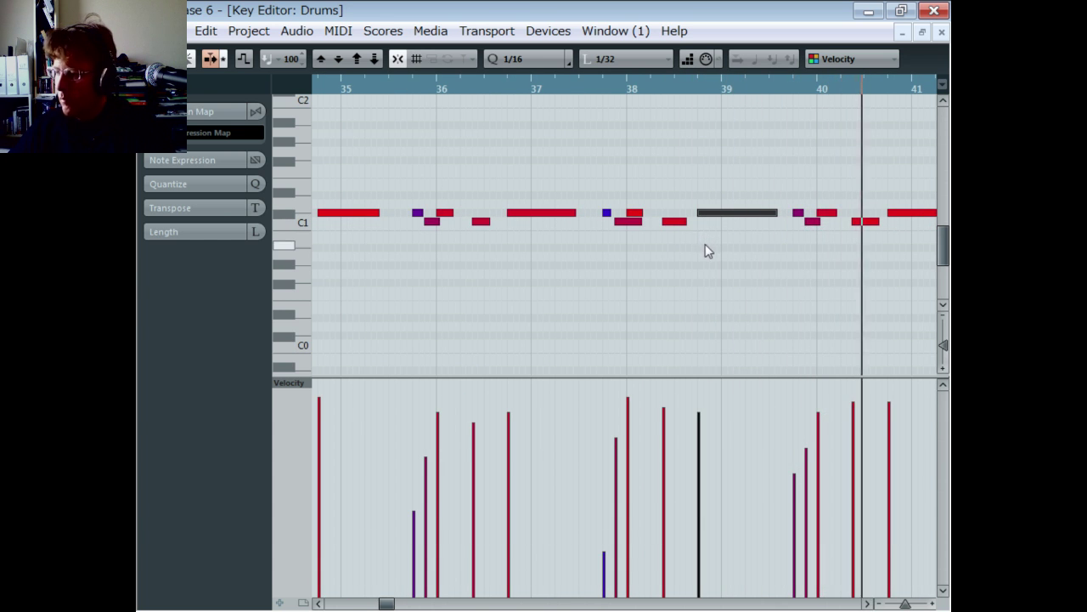
Check the remaining drum notes from bar 39 to bar 43 and close the Key Editor.
{"action": "left_click", "coordinate": [869, 604]}
{"action": "left_click", "coordinate": [868, 603]}
{"action": "left_click", "coordinate": [868, 603]}
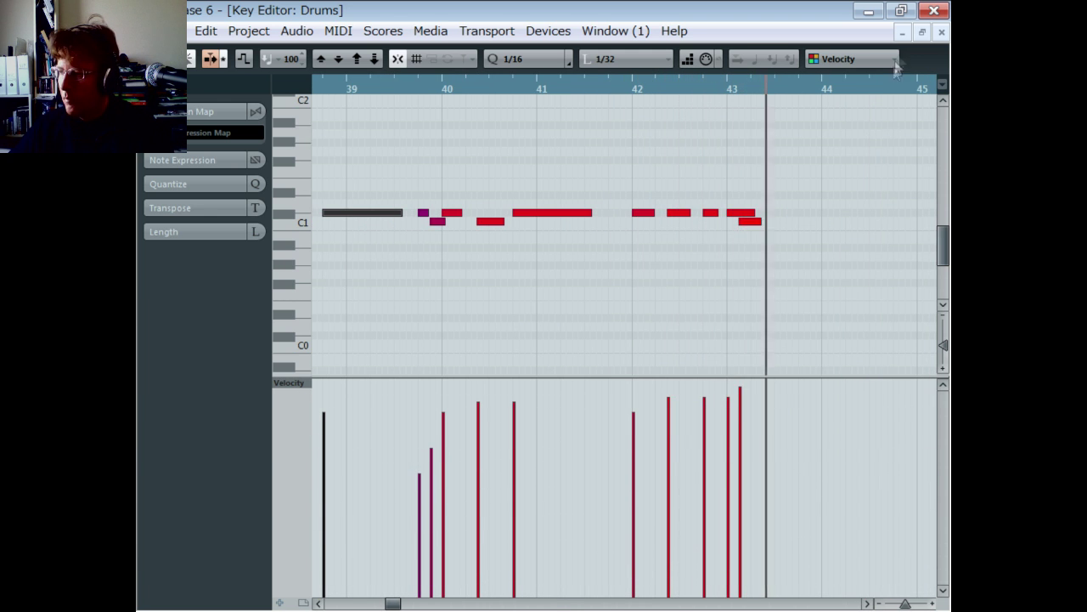
{"action": "left_click", "coordinate": [943, 32]}
Rename the Omnisphere 12 track to Choir and play the arrangement from about bar 19.
{"action": "scroll", "coordinate": [460, 514], "scroll_direction": "up", "scroll_amount": 5}
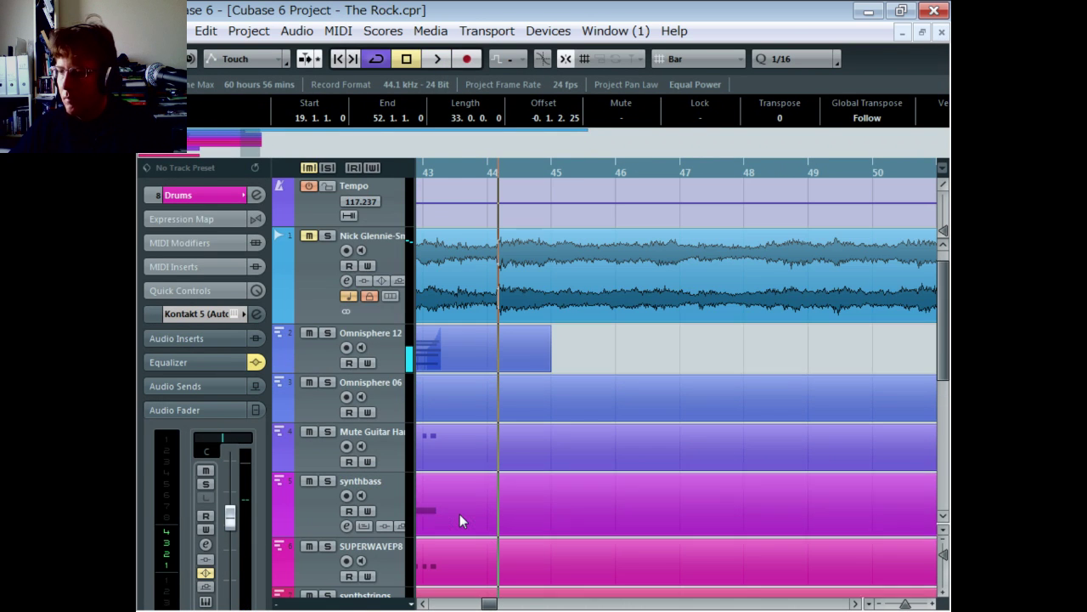
{"action": "double_click", "coordinate": [368, 336]}
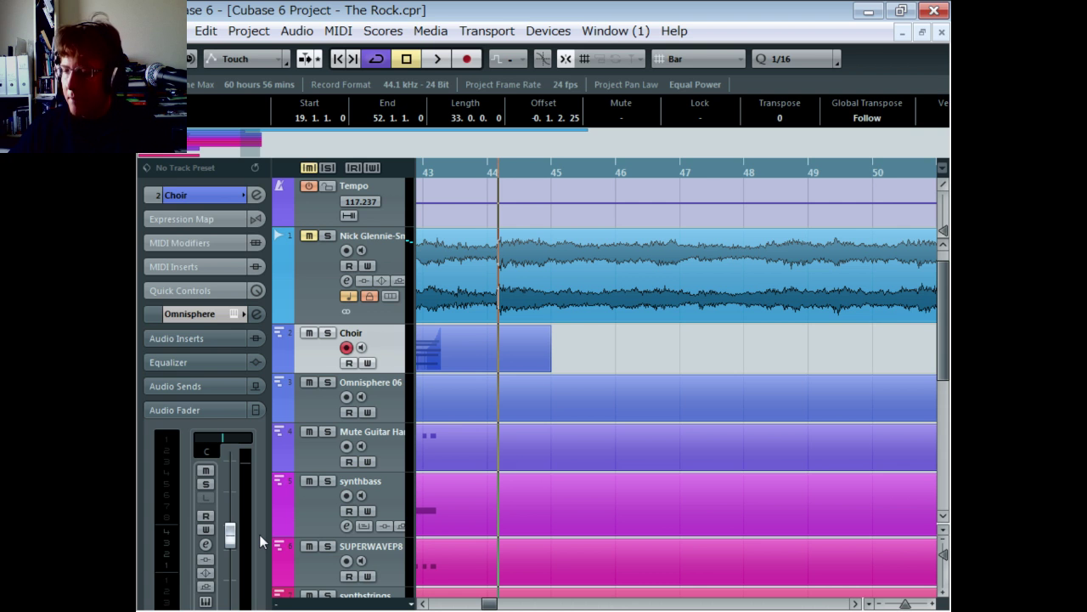
{"action": "left_click_drag", "start_coordinate": [488, 604], "coordinate": [457, 604]}
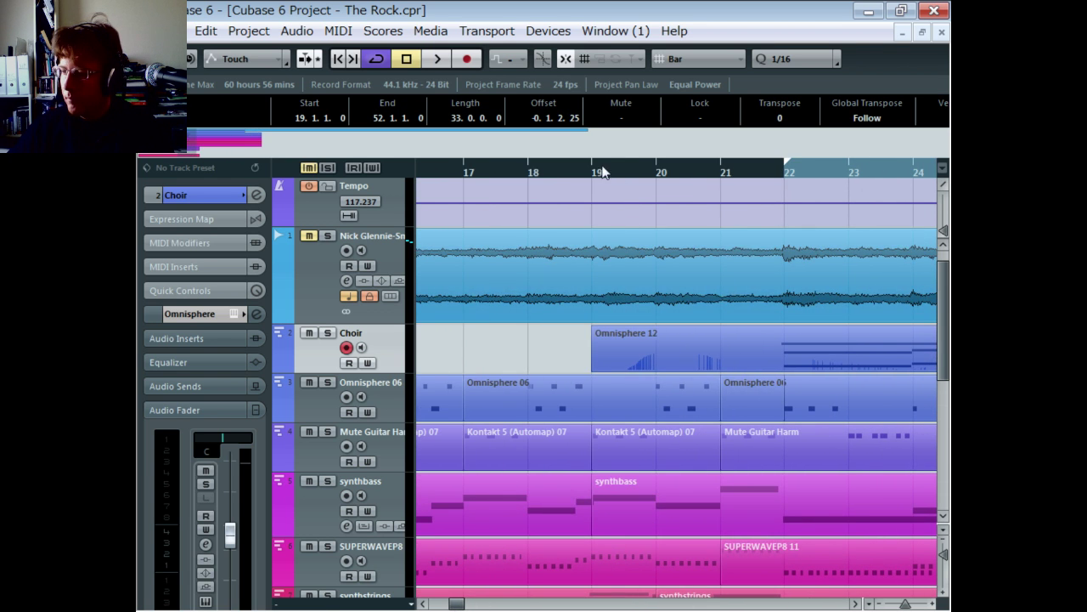
{"action": "scroll", "coordinate": [748, 392], "scroll_direction": "down", "scroll_amount": 6}
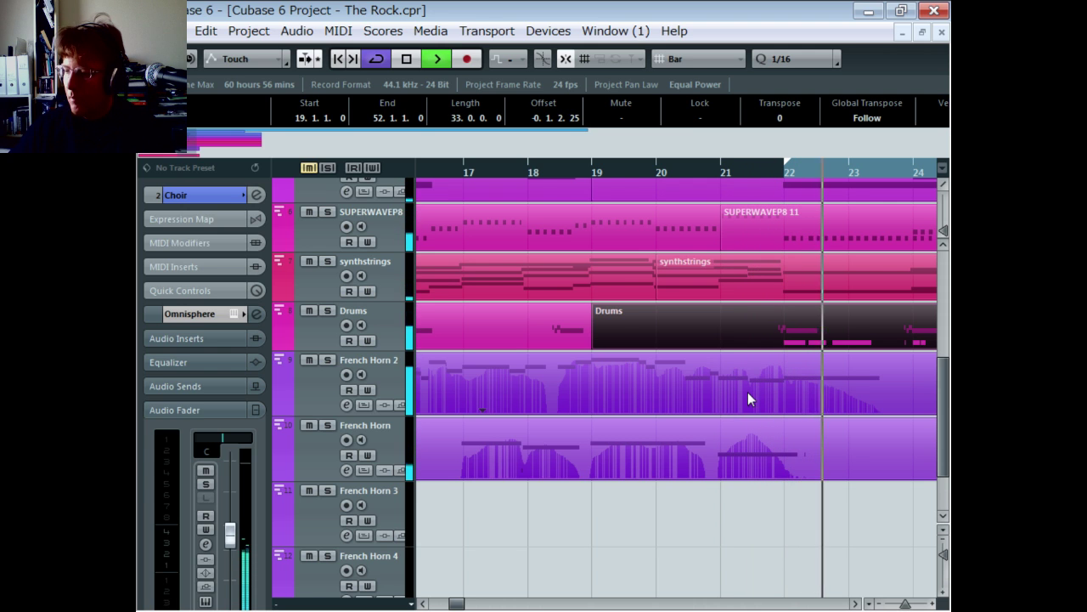
Glue the overlapping parts on the Drums track around bar 22 into a single part.
{"action": "left_click", "coordinate": [816, 331]}
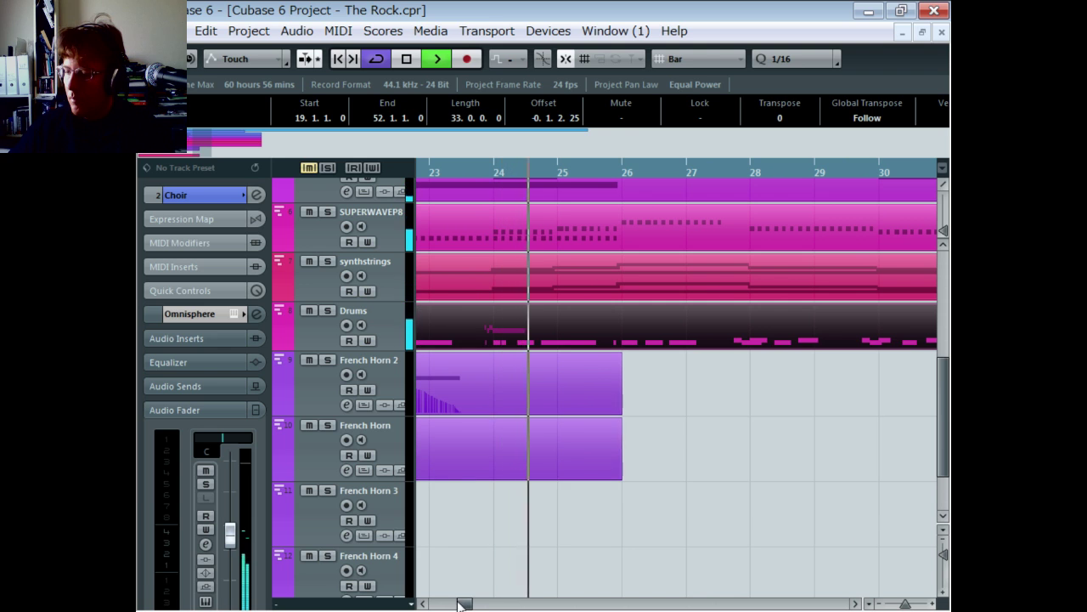
{"action": "scroll", "coordinate": [592, 384], "scroll_direction": "left", "scroll_amount": 3}
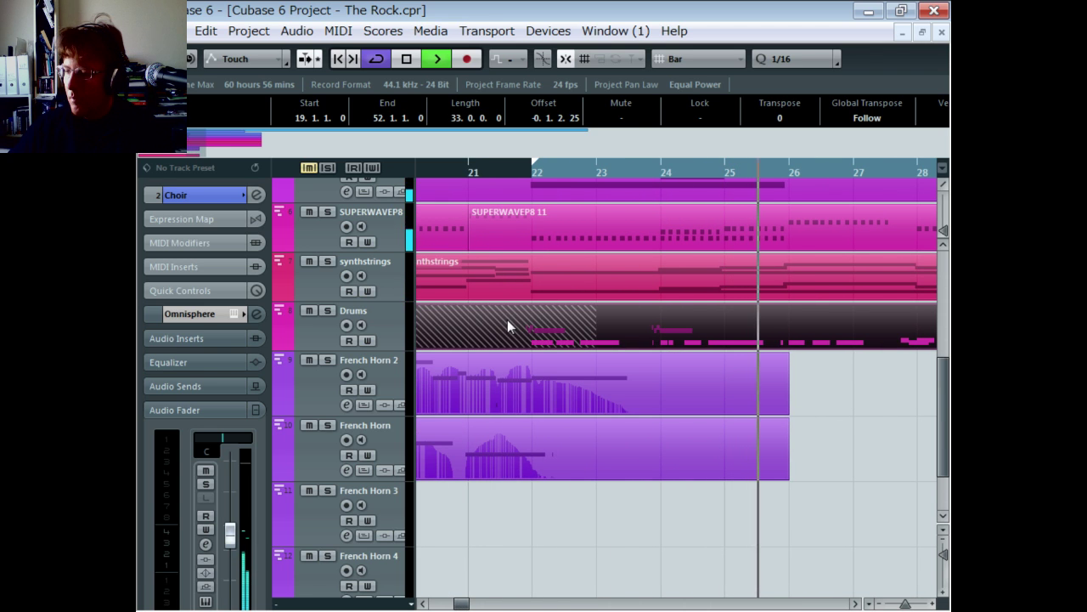
{"action": "right_click", "coordinate": [539, 323]}
{"action": "left_click", "coordinate": [538, 323]}
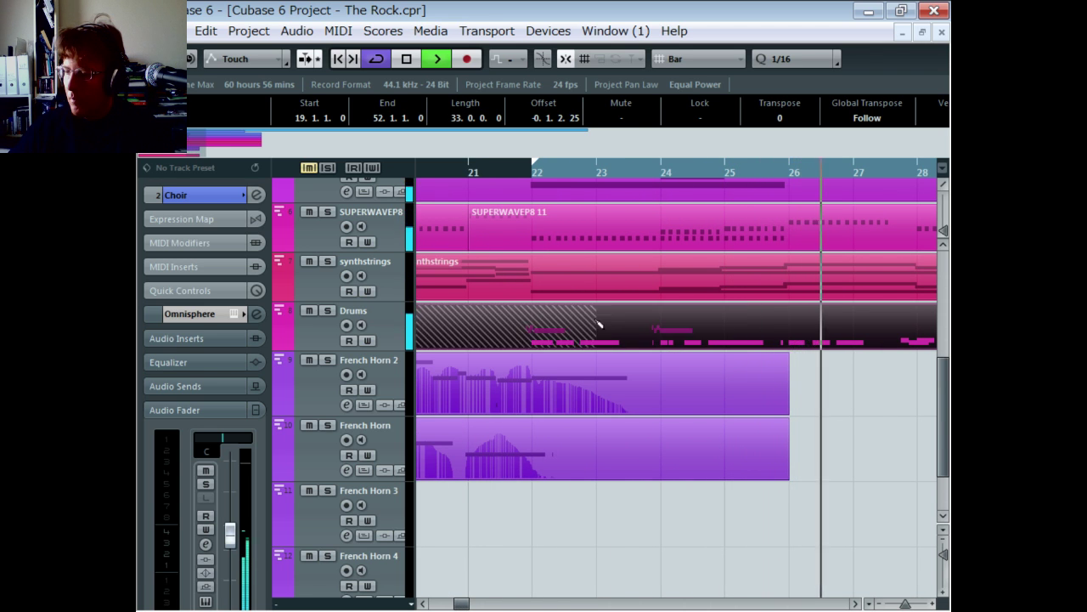
{"action": "left_click", "coordinate": [576, 326]}
{"action": "right_click", "coordinate": [565, 323]}
{"action": "left_click", "coordinate": [566, 324]}
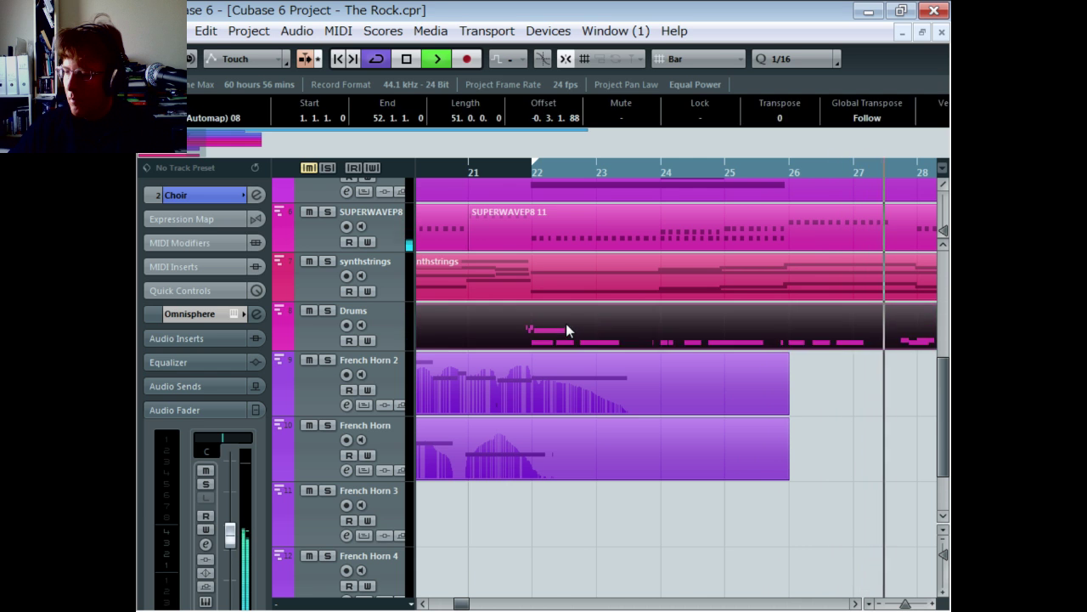
Move the four-note drum fill leading into bar 22 slightly earlier so its long note starts exactly on the bar.
{"action": "double_click", "coordinate": [567, 327]}
{"action": "left_click_drag", "start_coordinate": [374, 605], "coordinate": [361, 605]}
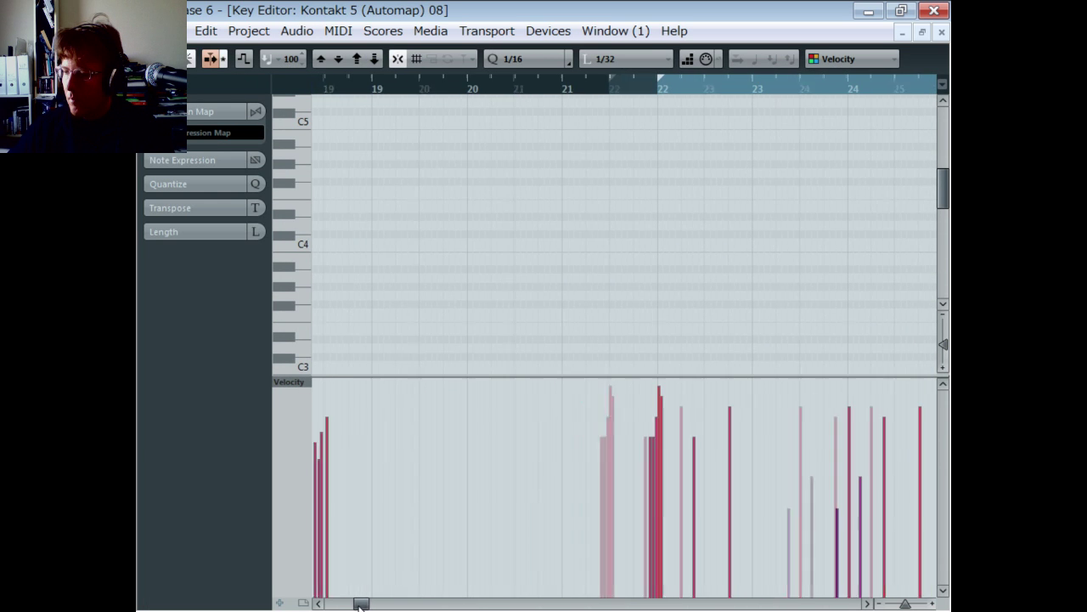
{"action": "scroll", "coordinate": [660, 229], "scroll_direction": "down", "scroll_amount": 8}
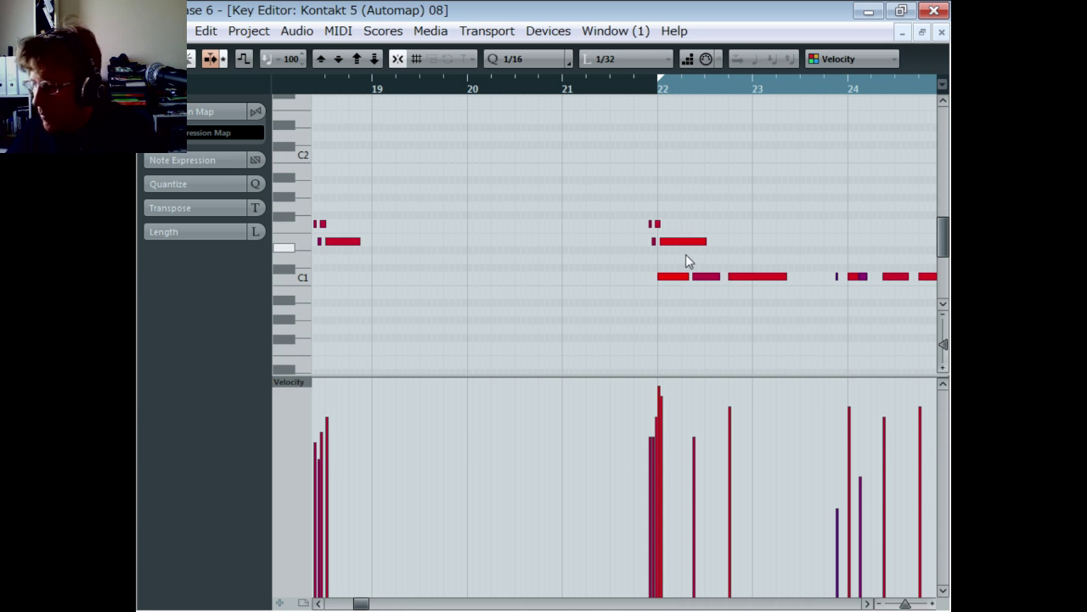
{"action": "left_click_drag", "start_coordinate": [684, 253], "coordinate": [636, 201]}
{"action": "left_click_drag", "start_coordinate": [667, 246], "coordinate": [677, 238]}
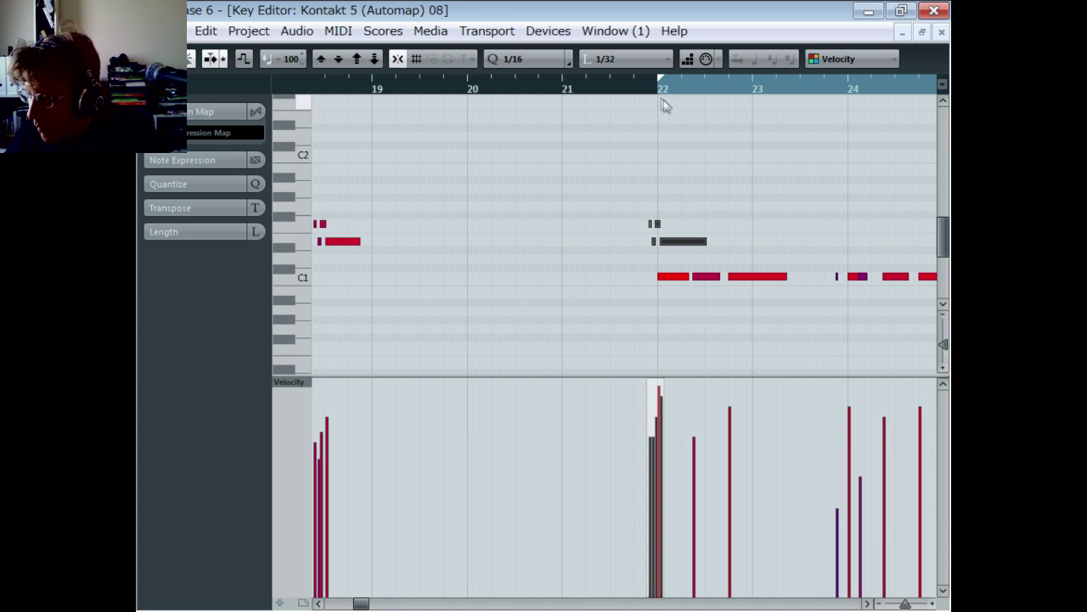
{"action": "left_click_drag", "start_coordinate": [665, 104], "coordinate": [671, 170]}
{"action": "key", "text": "ctrl+Left"}
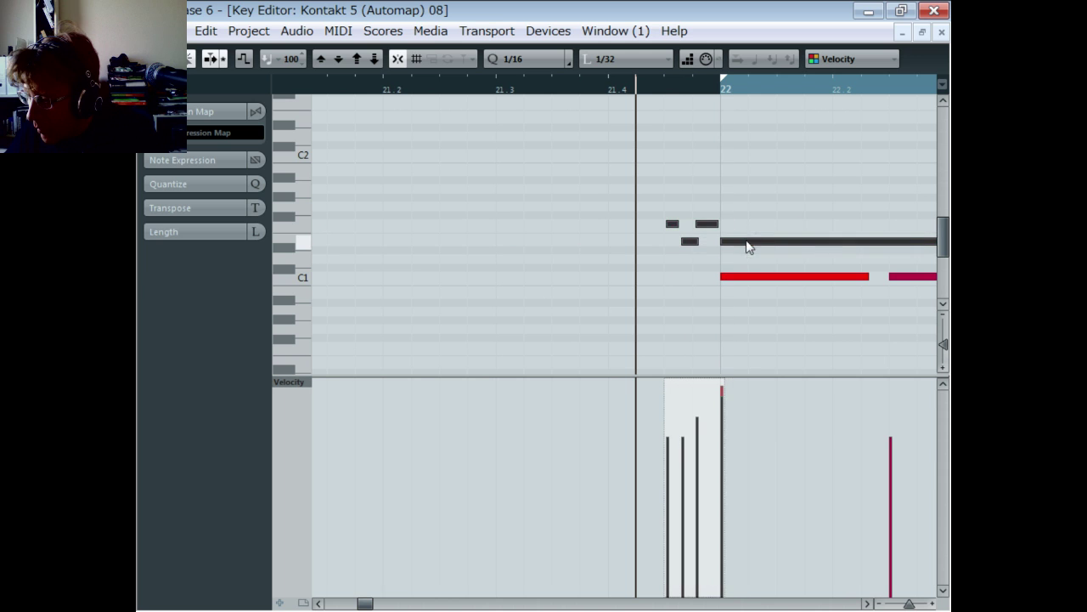
Play back the drum fill from late in bar 21, close the Key Editor and listen on to about bar 28.
{"action": "left_click", "coordinate": [570, 90]}
{"action": "key", "text": "space"}
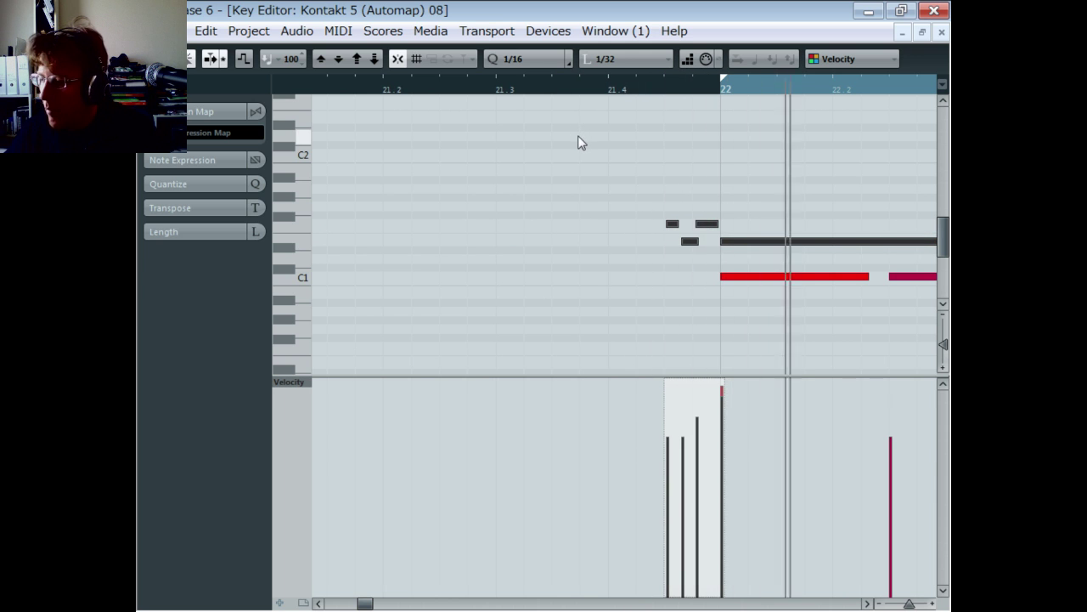
{"action": "left_click", "coordinate": [938, 12]}
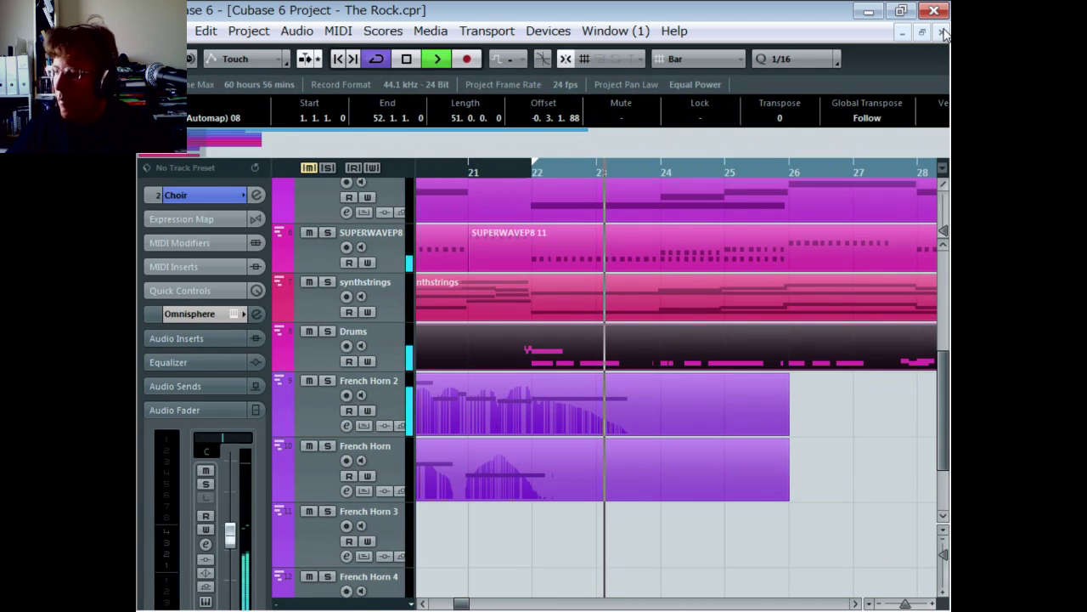
{"action": "left_click", "coordinate": [869, 303]}
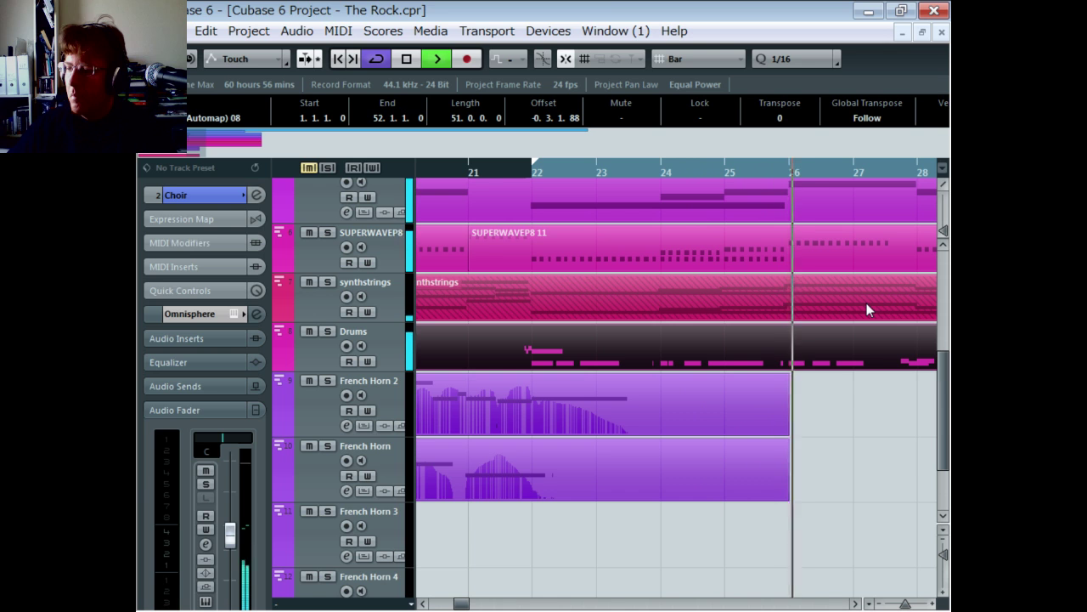
{"action": "left_click", "coordinate": [808, 517]}
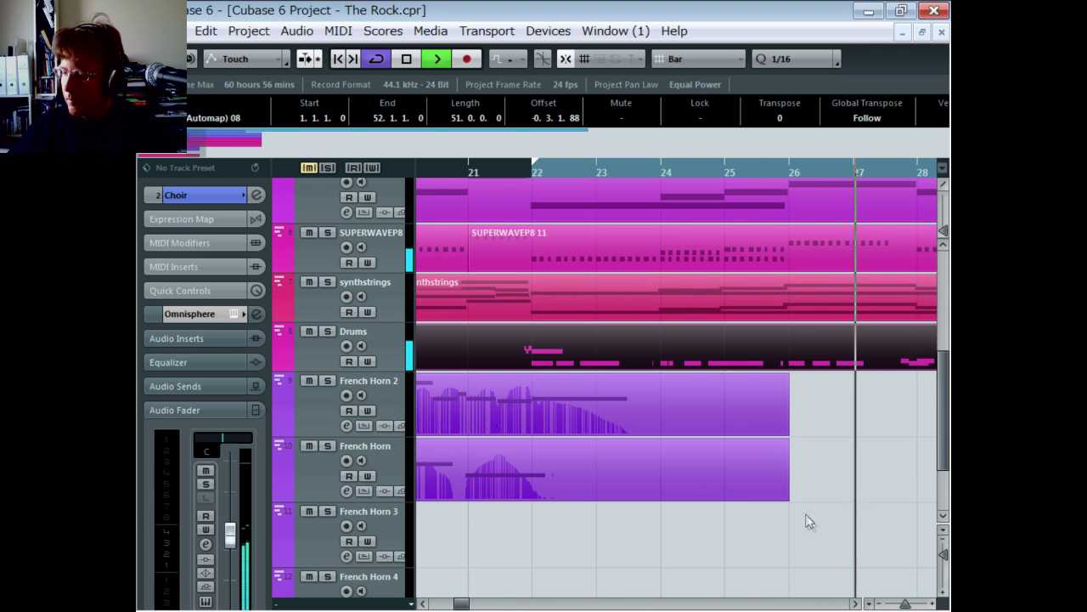
{"action": "left_click", "coordinate": [899, 603]}
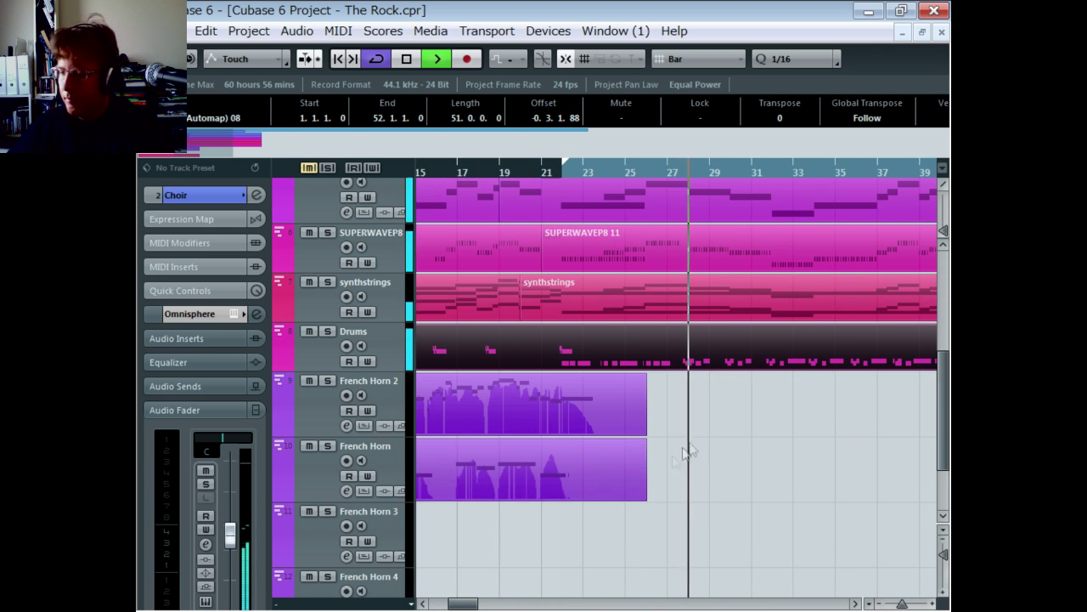
{"action": "scroll", "coordinate": [699, 440], "scroll_direction": "down", "scroll_amount": 2}
{"action": "key", "text": "space"}
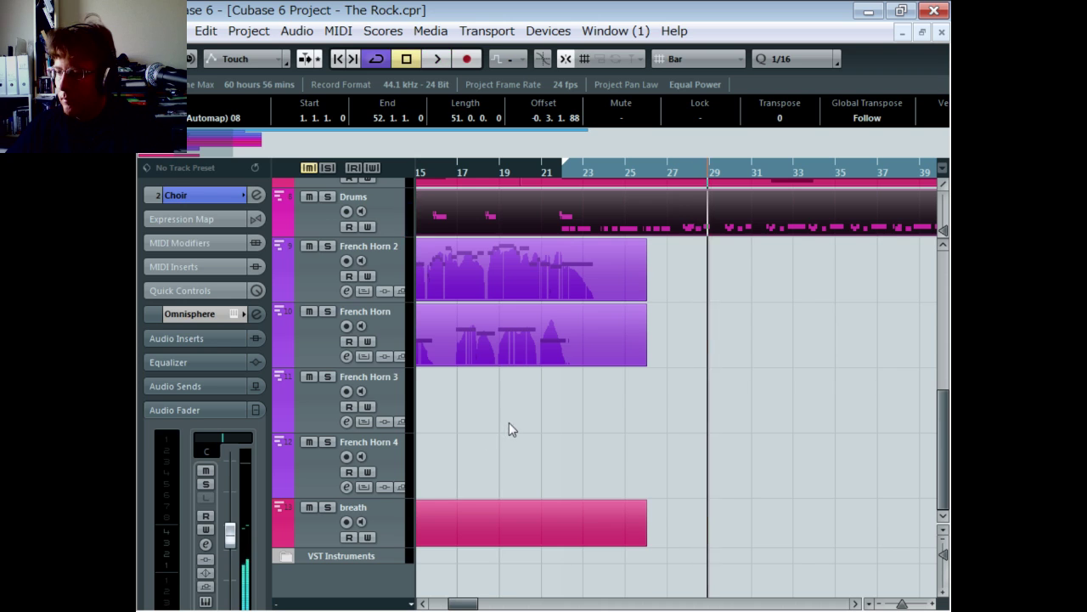
Play the arrangement from bar 25.
{"action": "scroll", "coordinate": [510, 430], "scroll_direction": "up", "scroll_amount": 4}
{"action": "scroll", "coordinate": [509, 422], "scroll_direction": "up", "scroll_amount": 2}
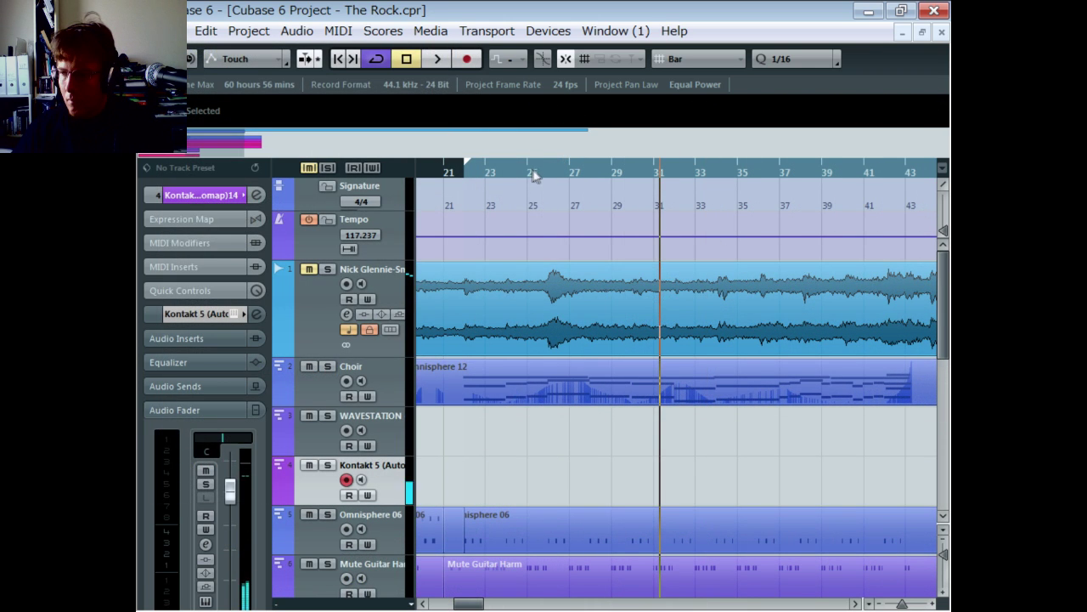
{"action": "left_click", "coordinate": [534, 174]}
{"action": "key", "text": "space"}
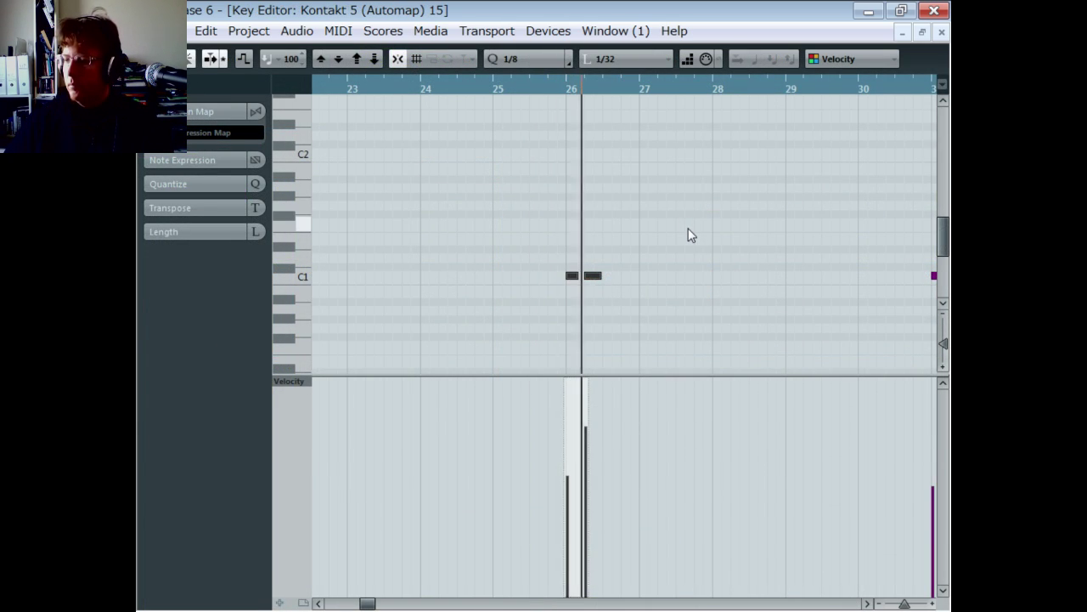
Close the Key Editor and set the project's quantize value to 1/4.
{"action": "left_click", "coordinate": [942, 31]}
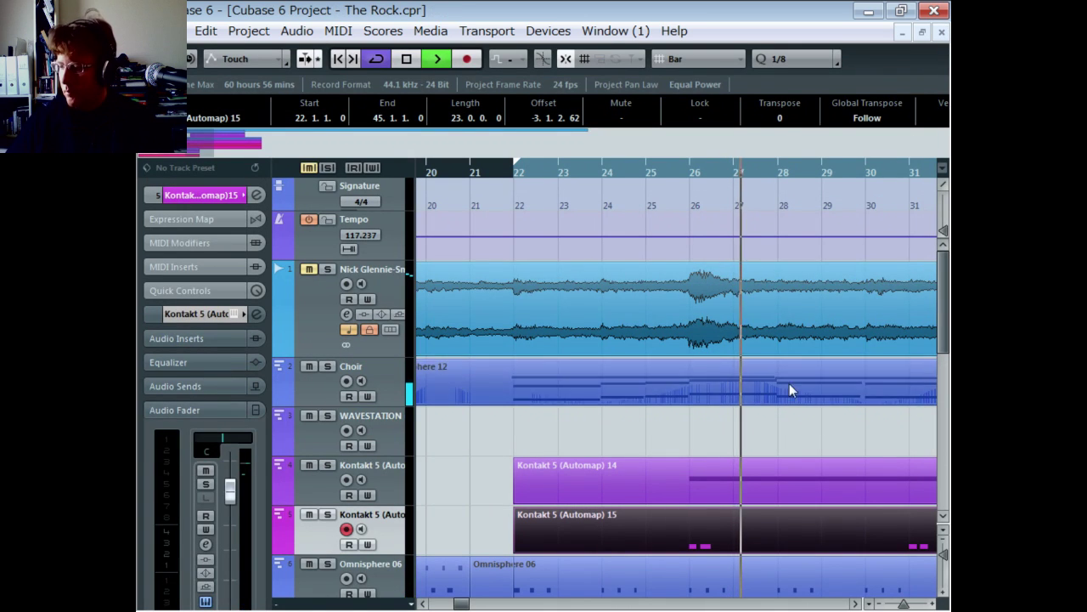
{"action": "left_click", "coordinate": [807, 53]}
{"action": "left_click", "coordinate": [811, 121]}
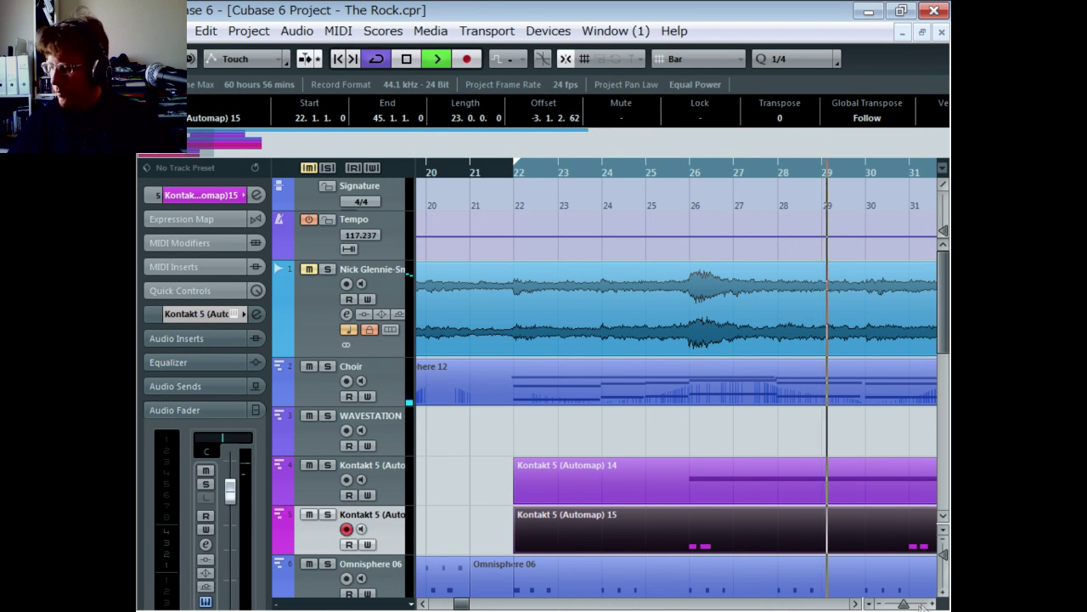
{"action": "left_click_drag", "start_coordinate": [906, 603], "coordinate": [901, 604]}
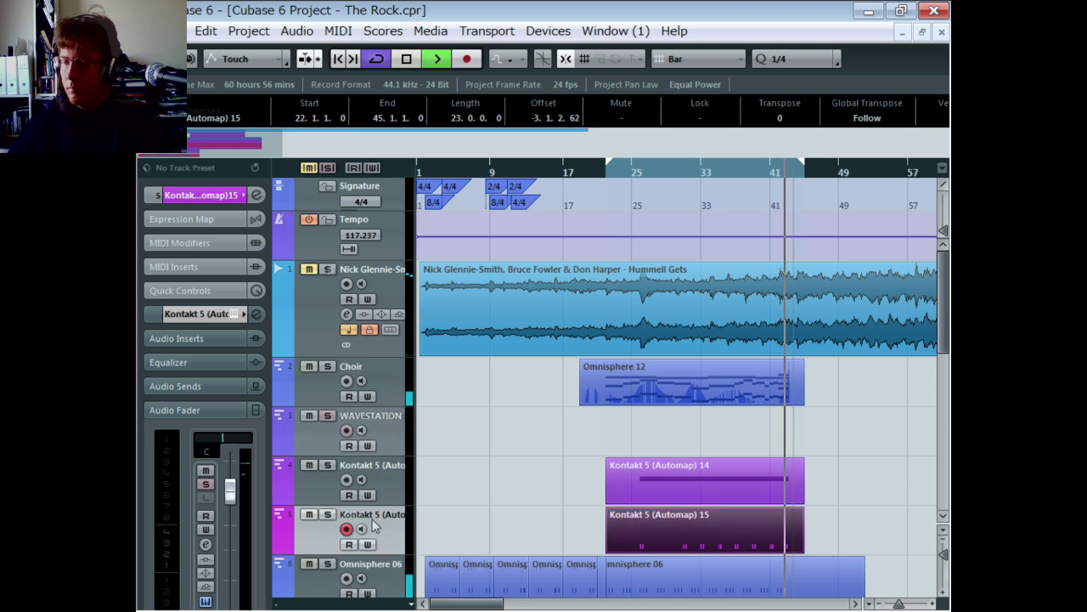
Record a new Kontakt 5 percussion part on track 3 from bar 20 to bar 45.
{"action": "left_click", "coordinate": [374, 423]}
{"action": "key", "text": "space"}
{"action": "left_click", "coordinate": [586, 170]}
{"action": "left_click", "coordinate": [466, 59]}
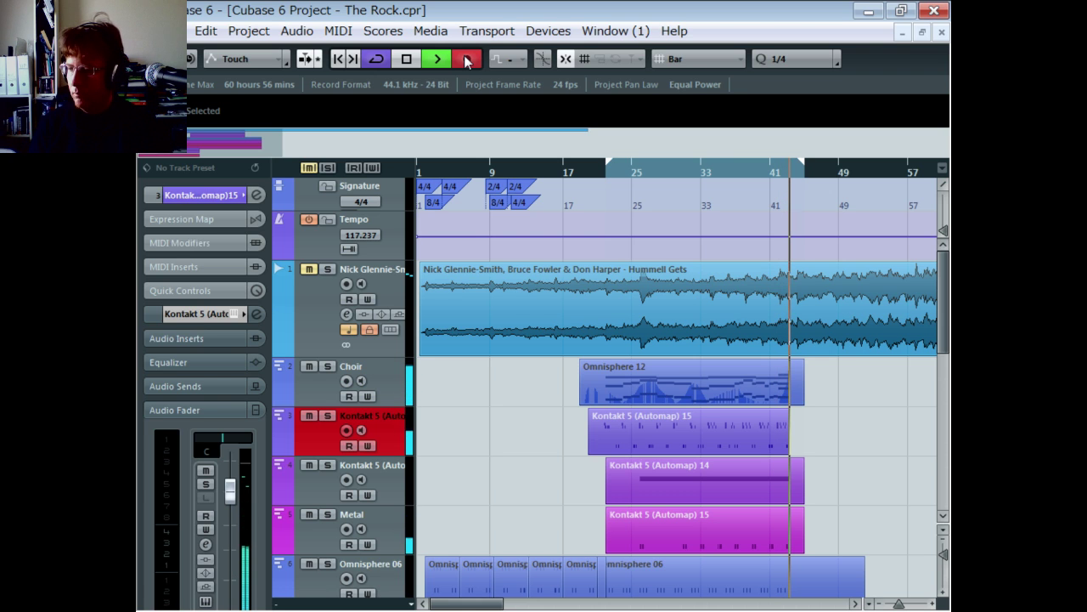
{"action": "left_click", "coordinate": [466, 59]}
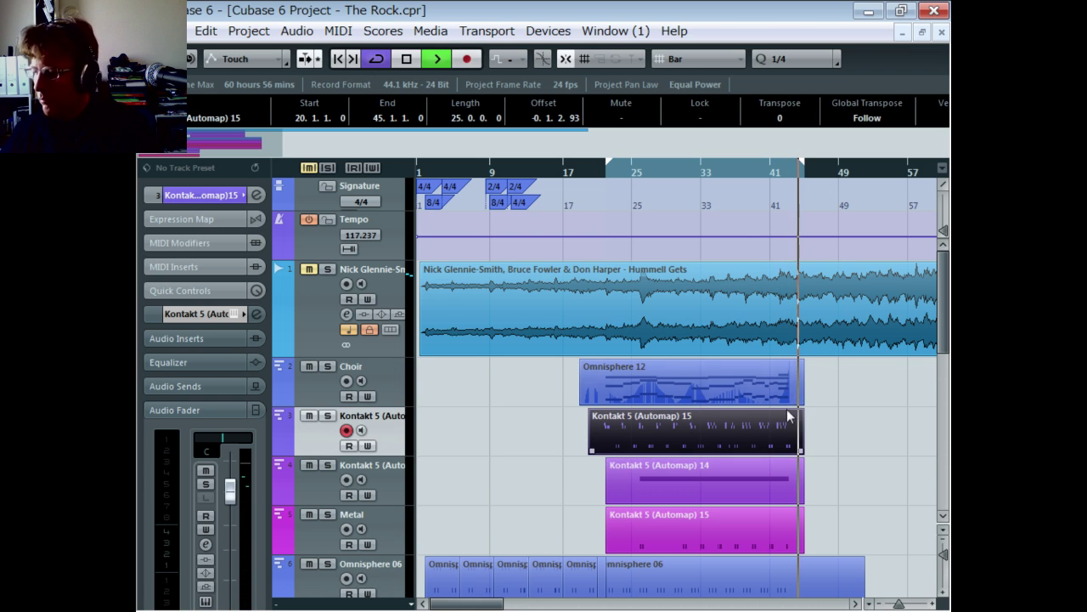
Open the newly recorded track 3 part in the Key Editor and shorten the low note at the start of bar 43.
{"action": "scroll", "coordinate": [799, 420], "scroll_direction": "down", "scroll_amount": 2}
{"action": "double_click", "coordinate": [791, 371]}
{"action": "scroll", "coordinate": [790, 371], "scroll_direction": "down", "scroll_amount": 2}
{"action": "left_click_drag", "start_coordinate": [363, 603], "coordinate": [396, 603]}
{"action": "scroll", "coordinate": [555, 179], "scroll_direction": "down", "scroll_amount": 3}
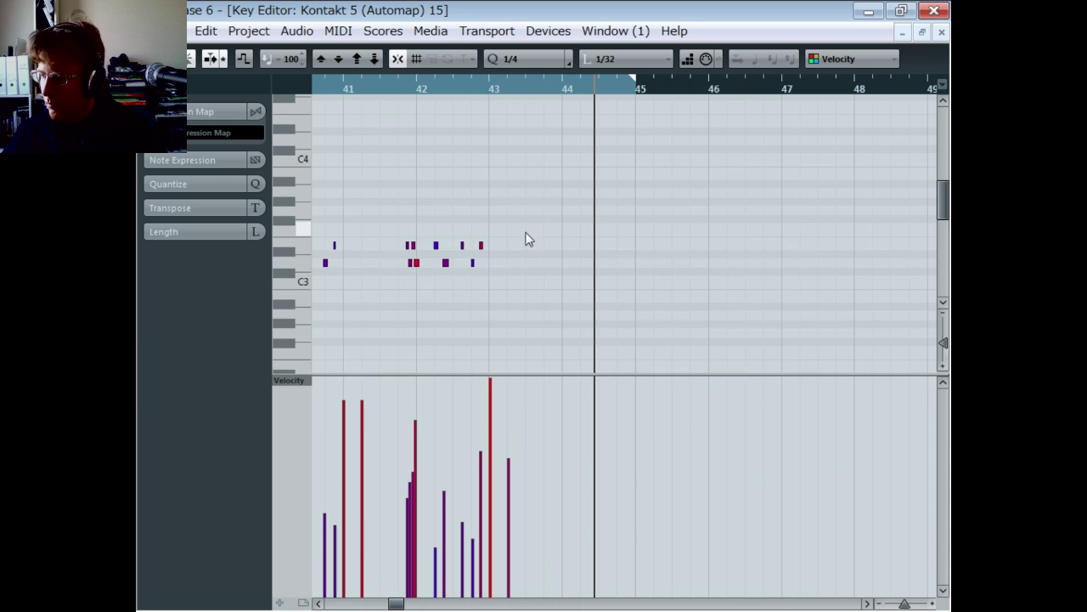
{"action": "scroll", "coordinate": [526, 239], "scroll_direction": "down", "scroll_amount": 3}
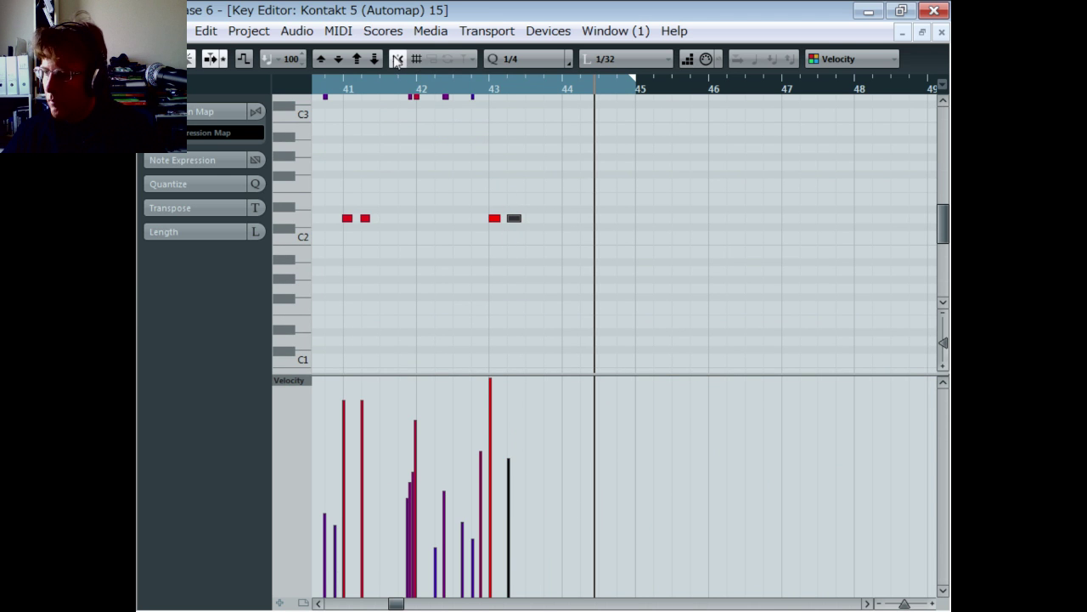
{"action": "left_click_drag", "start_coordinate": [497, 224], "coordinate": [491, 221]}
{"action": "left_click", "coordinate": [516, 220]}
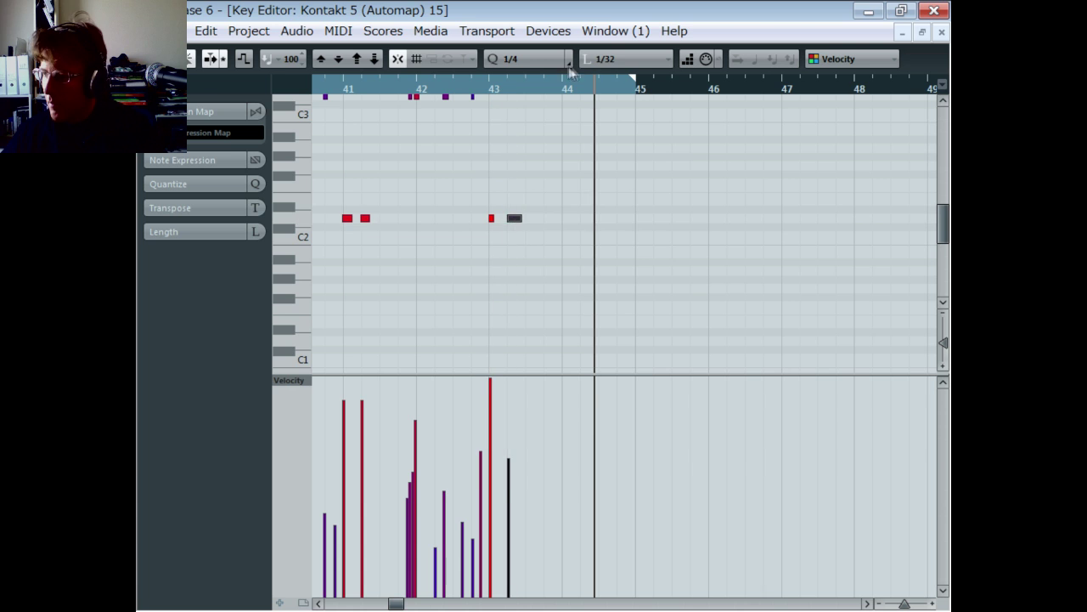
Set quantize to 1/16 and move the second low note in bar 43 earlier, to an eighth note after the downbeat.
{"action": "left_click", "coordinate": [540, 58]}
{"action": "left_click", "coordinate": [545, 161]}
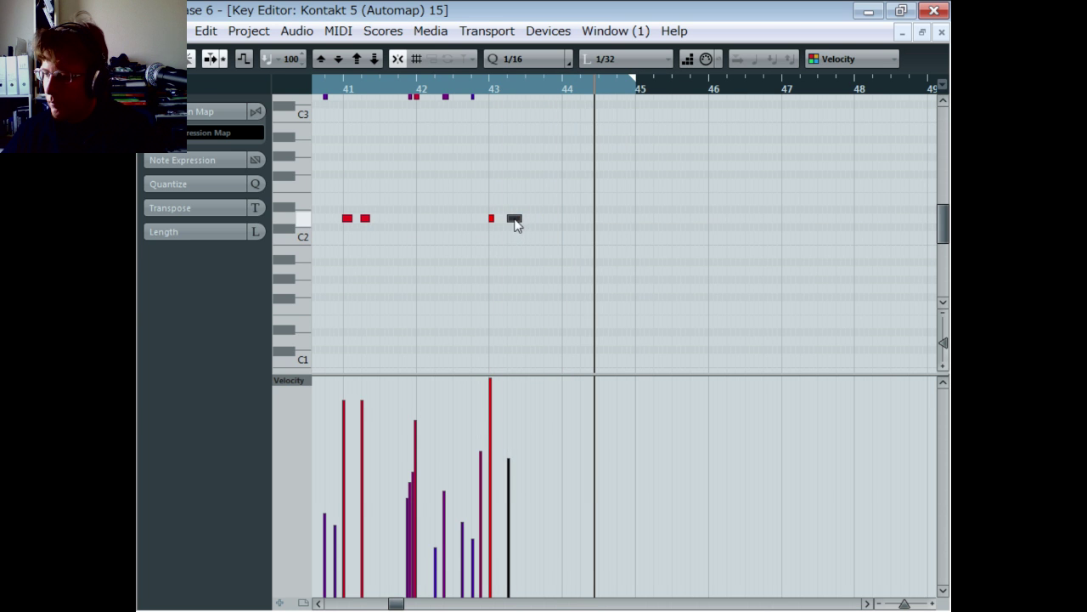
{"action": "left_click_drag", "start_coordinate": [508, 224], "coordinate": [493, 224]}
{"action": "left_click", "coordinate": [459, 90]}
{"action": "key", "text": "space"}
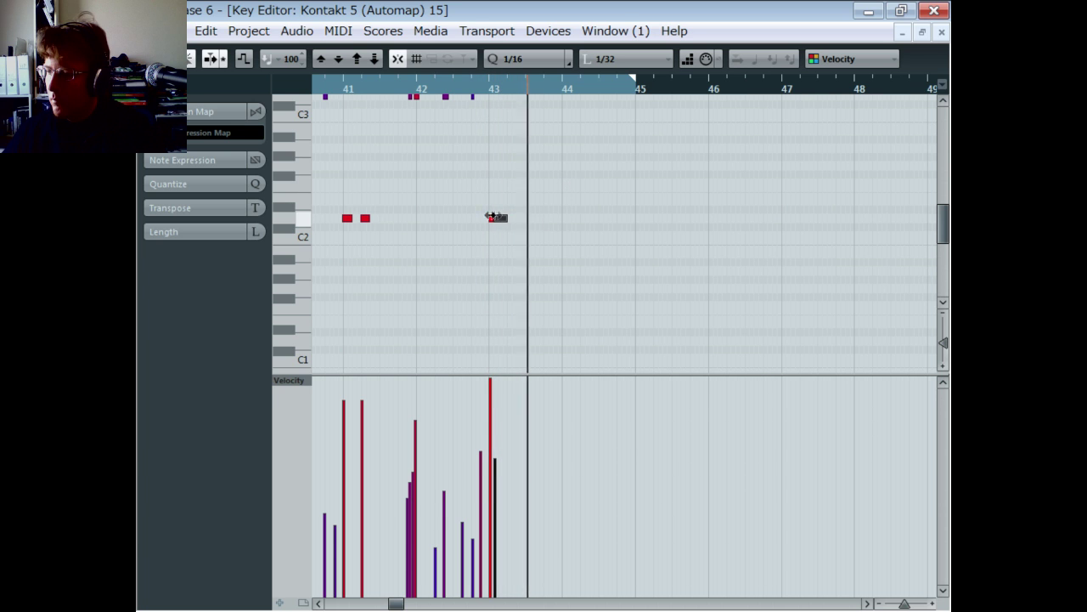
{"action": "left_click_drag", "start_coordinate": [505, 222], "coordinate": [509, 223]}
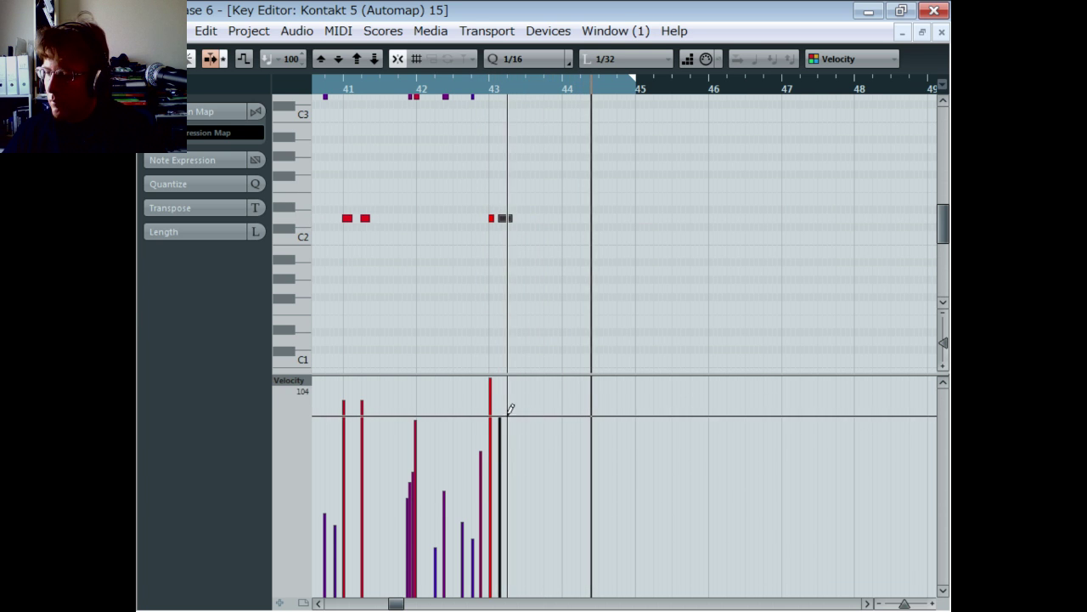
Level the velocities of the two low notes in bar 43, play them back from bar 42 and close the Key Editor.
{"action": "left_click_drag", "start_coordinate": [497, 369], "coordinate": [494, 388]}
{"action": "left_click", "coordinate": [413, 90]}
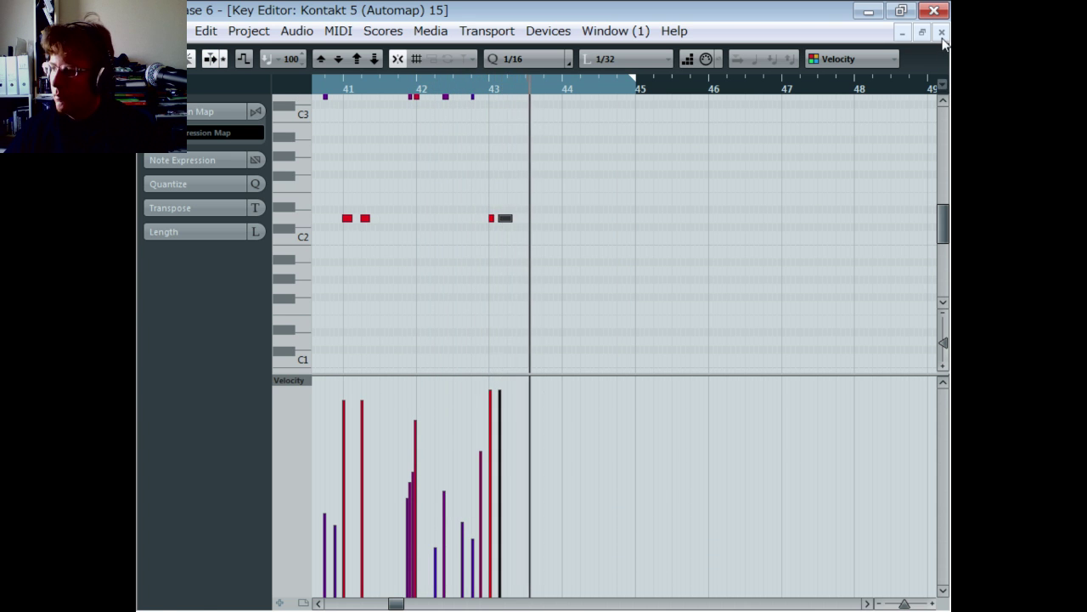
{"action": "key", "text": "Escape"}
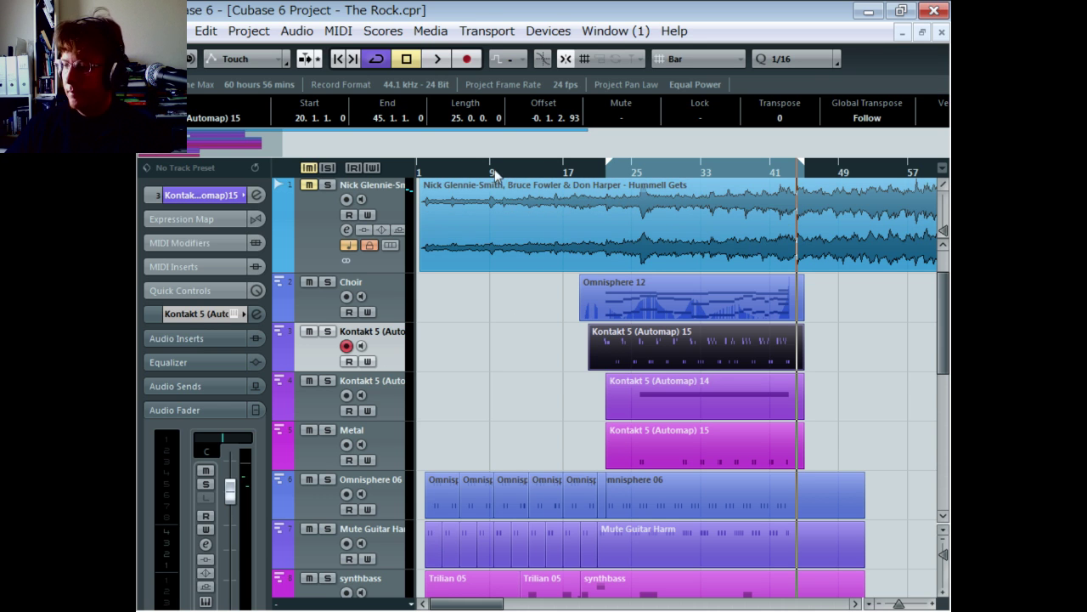
Play the arrangement from the beginning to about bar 24 while viewing the Drums and French Horn tracks.
{"action": "left_click", "coordinate": [426, 174]}
{"action": "key", "text": "space"}
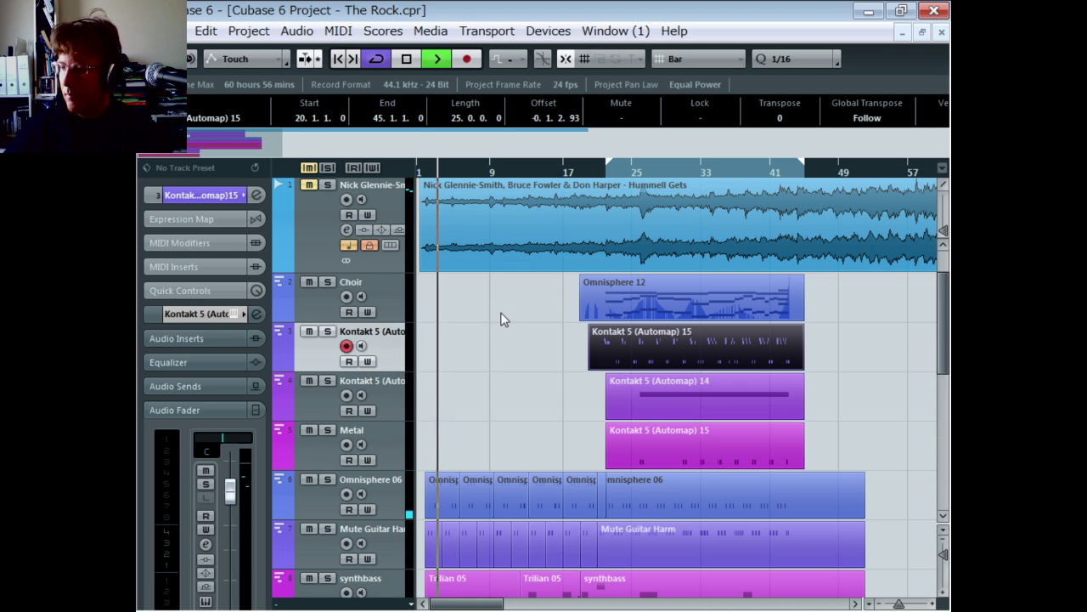
{"action": "scroll", "coordinate": [501, 318], "scroll_direction": "down", "scroll_amount": 5}
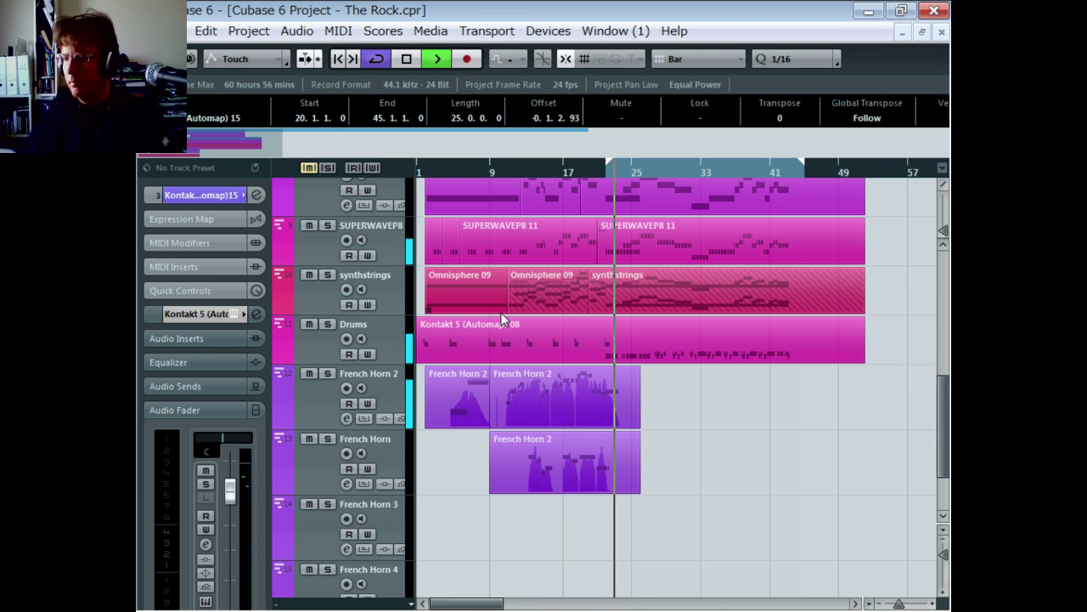
{"action": "left_click", "coordinate": [429, 340]}
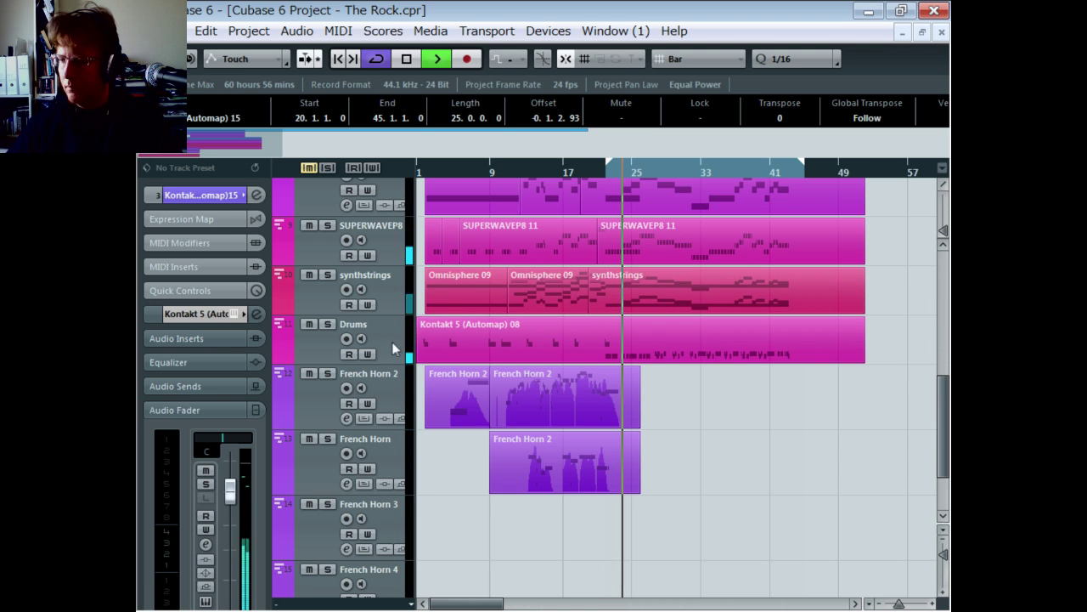
Rename the newly recorded track 3 to snares 2 and move it directly below the Drums track.
{"action": "scroll", "coordinate": [386, 343], "scroll_direction": "up", "scroll_amount": 2}
{"action": "scroll", "coordinate": [386, 342], "scroll_direction": "up", "scroll_amount": 6}
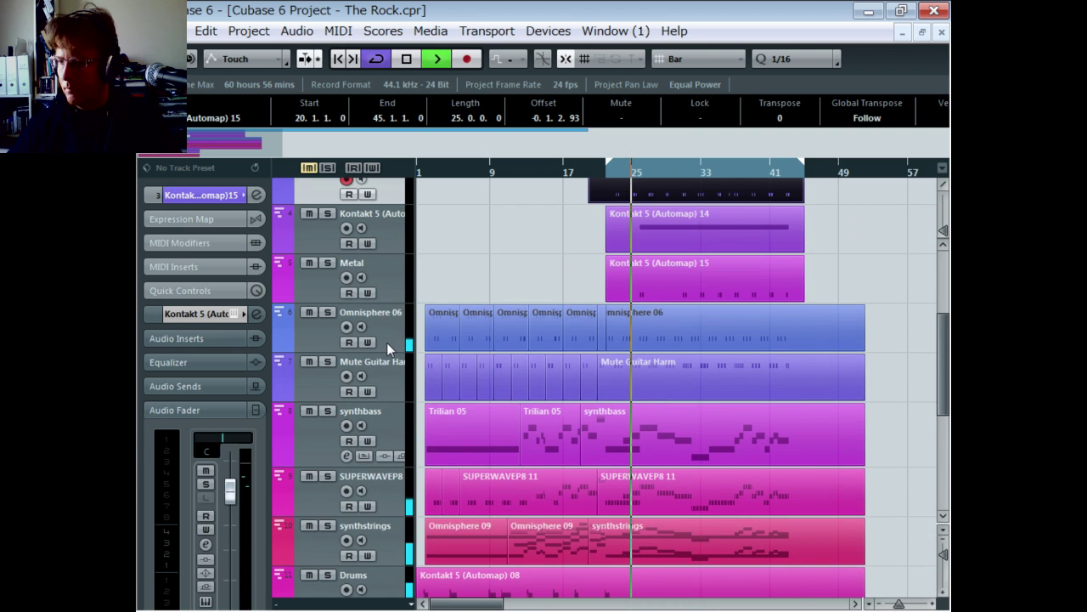
{"action": "scroll", "coordinate": [401, 280], "scroll_direction": "up", "scroll_amount": 2}
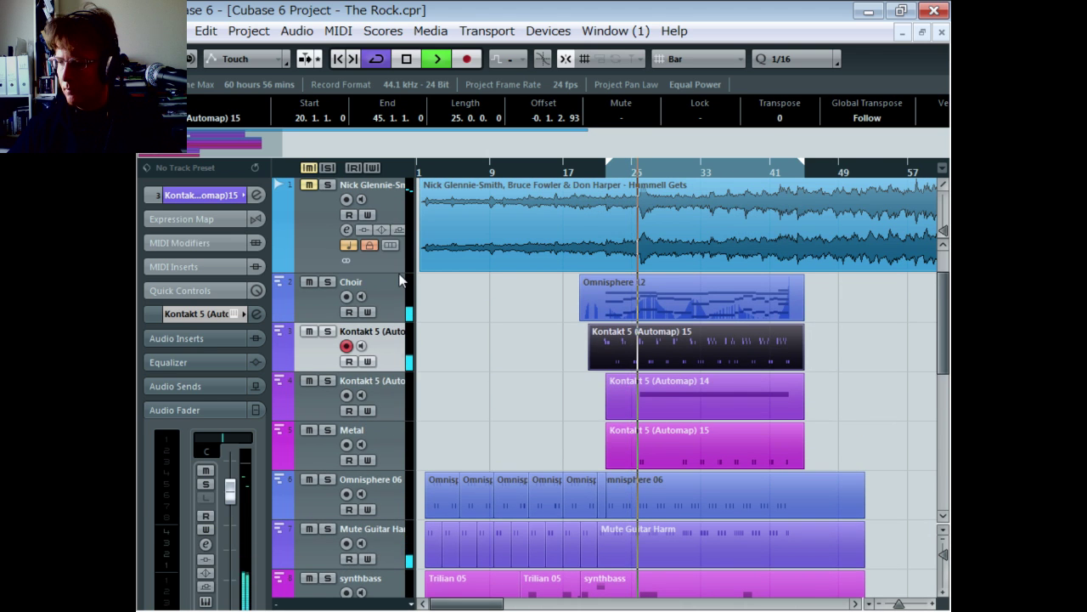
{"action": "double_click", "coordinate": [388, 332]}
{"action": "type", "text": "snares 2"}
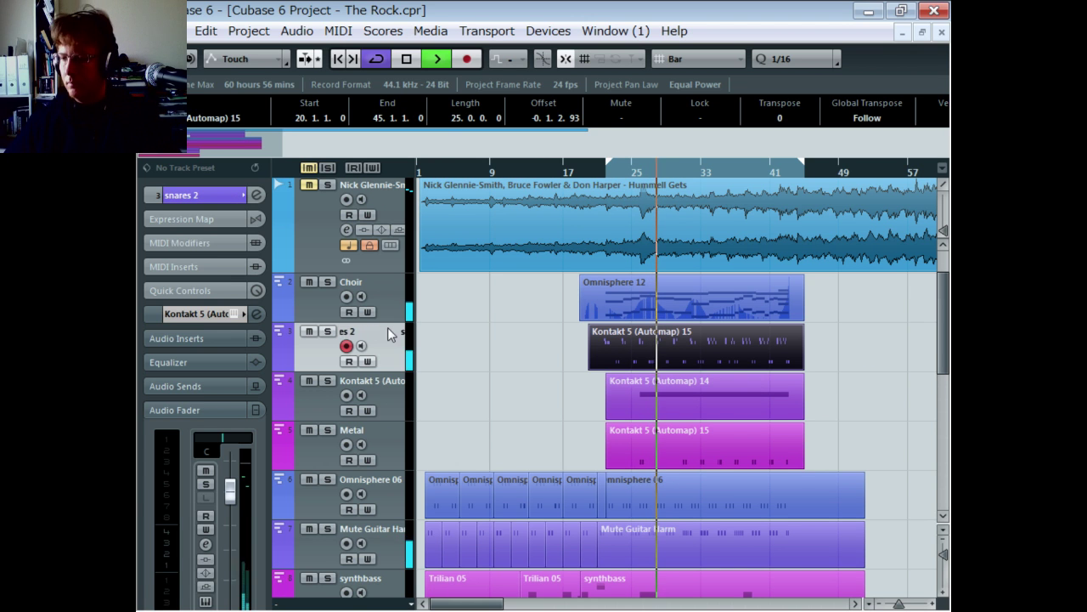
{"action": "left_click_drag", "start_coordinate": [388, 327], "coordinate": [387, 470]}
Lower the volume of the snares 2 track slightly and look over the remaining tracks during playback.
{"action": "left_click_drag", "start_coordinate": [230, 491], "coordinate": [230, 516]}
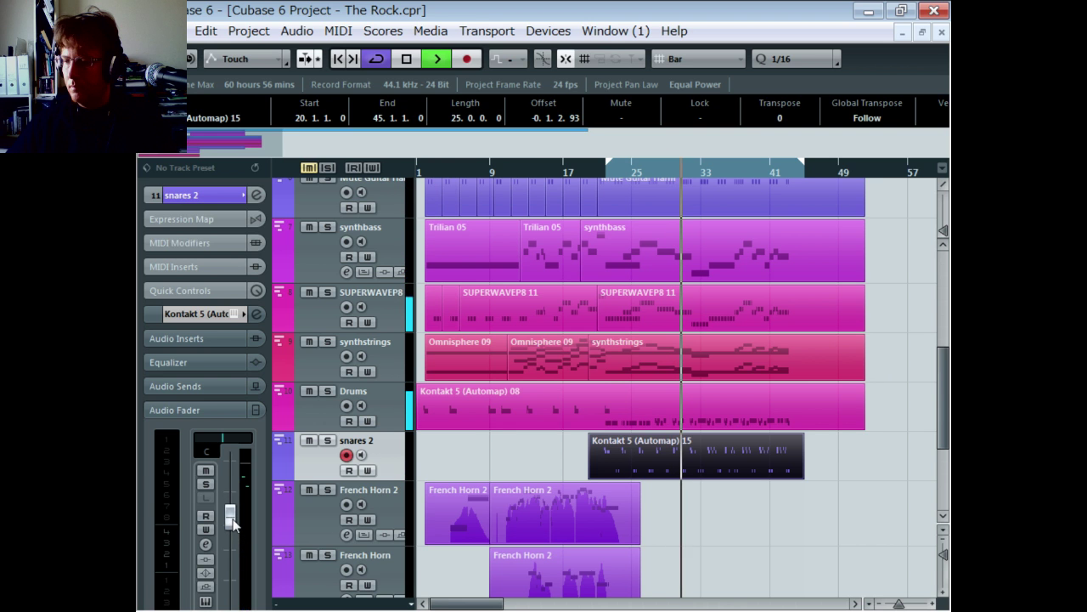
{"action": "scroll", "coordinate": [521, 464], "scroll_direction": "down", "scroll_amount": 5}
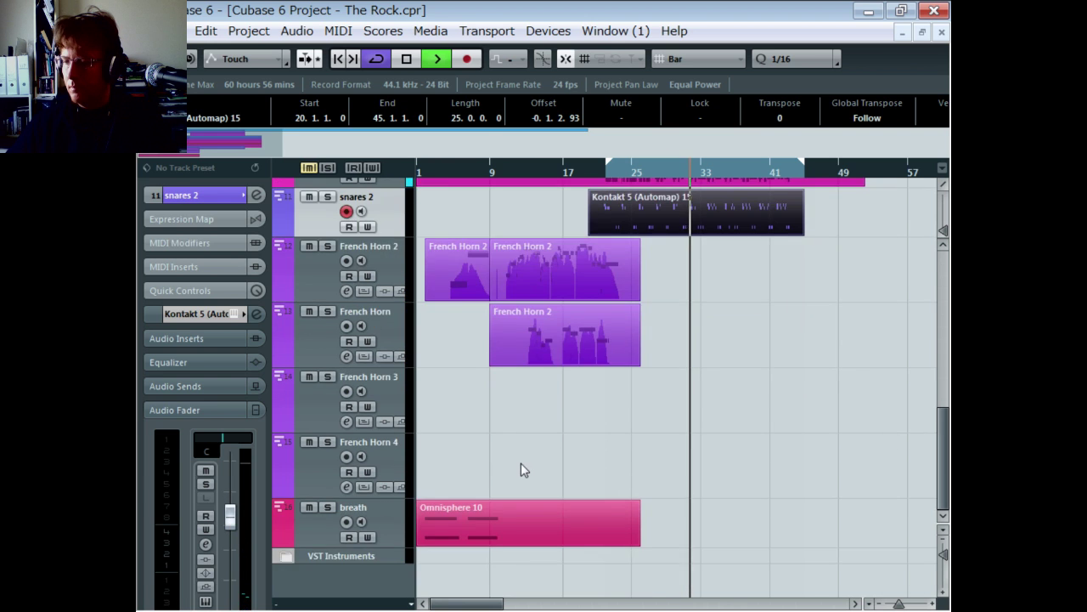
{"action": "scroll", "coordinate": [521, 463], "scroll_direction": "up", "scroll_amount": 8}
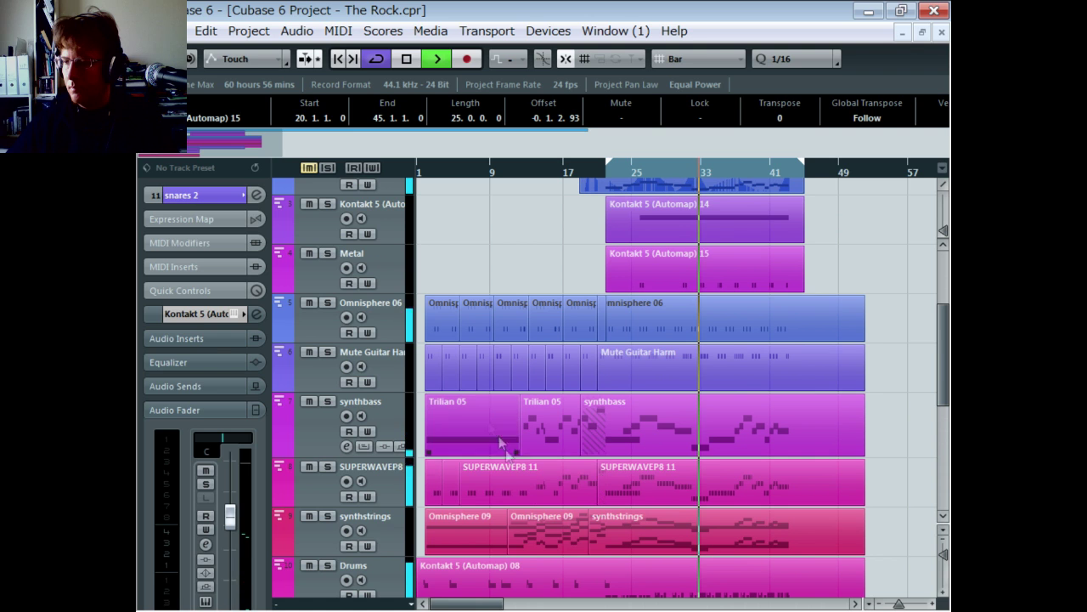
{"action": "scroll", "coordinate": [444, 266], "scroll_direction": "down", "scroll_amount": 3}
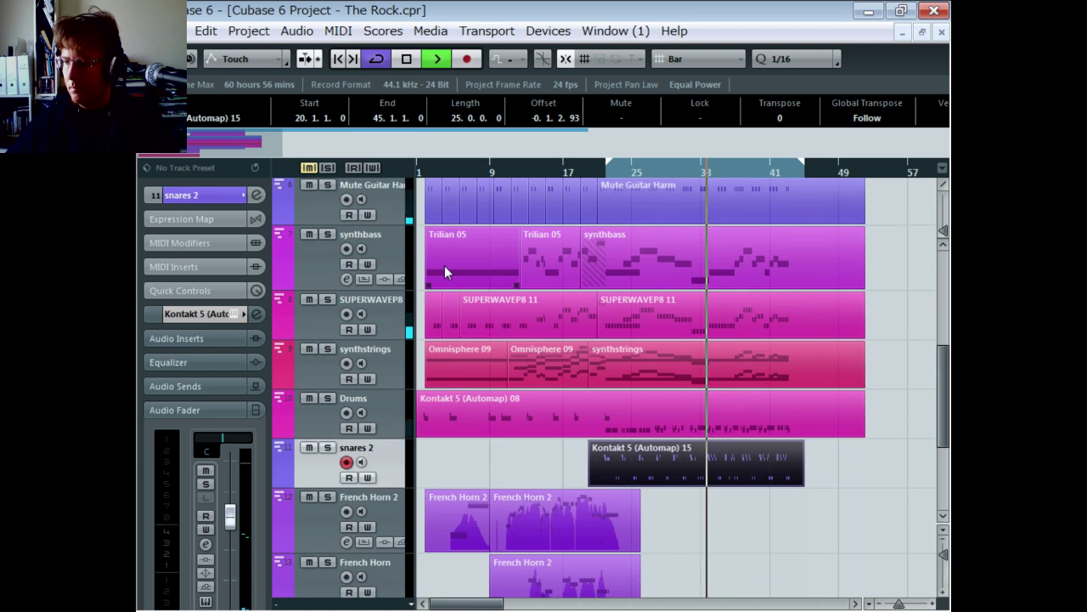
Reduce the clustered low notes in bar 43 of the snares 2 part to two hits of equal velocity and close its editor.
{"action": "left_click", "coordinate": [457, 398]}
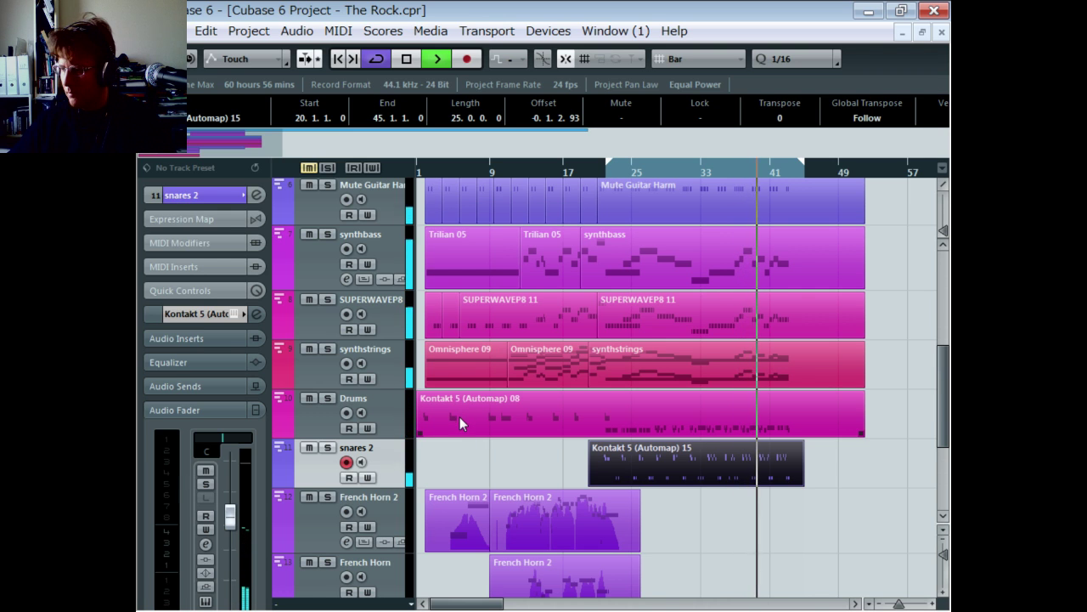
{"action": "left_click", "coordinate": [756, 474]}
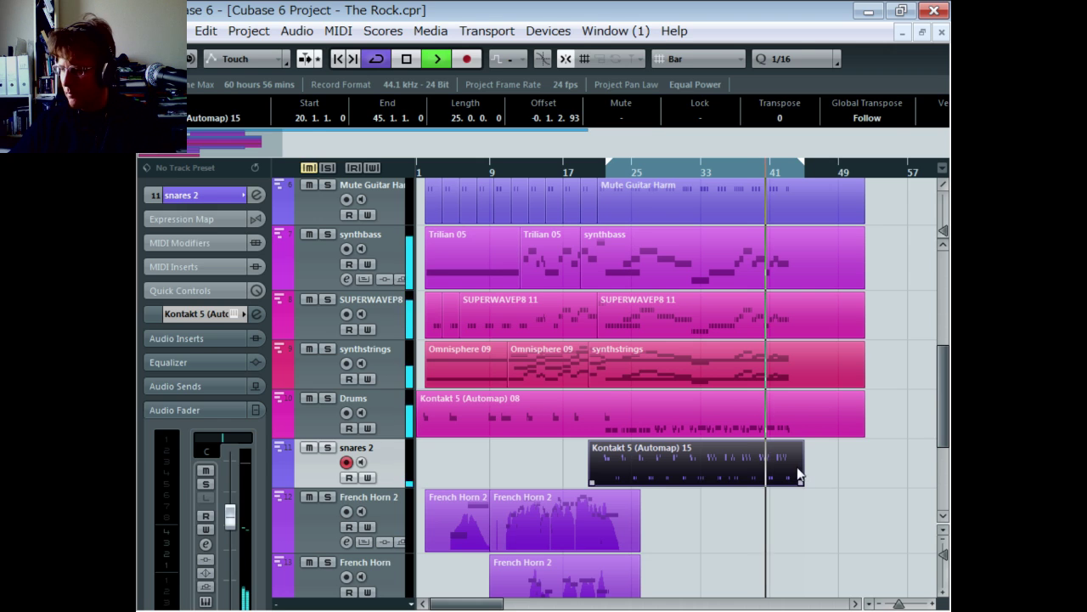
{"action": "double_click", "coordinate": [798, 473]}
{"action": "scroll", "coordinate": [556, 232], "scroll_direction": "down", "scroll_amount": 6}
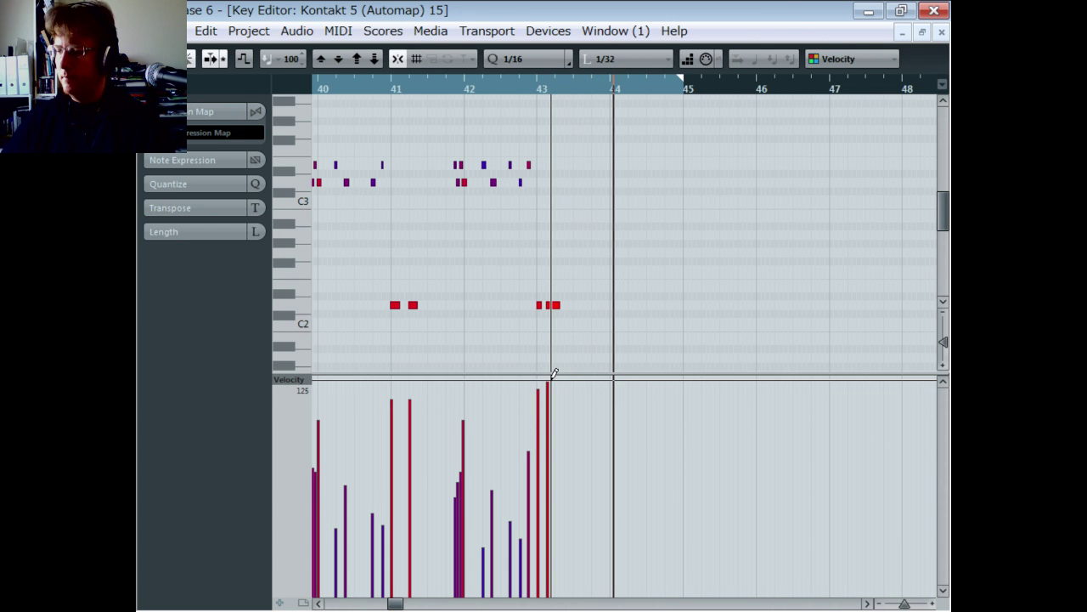
{"action": "right_click", "coordinate": [539, 285]}
{"action": "left_click_drag", "start_coordinate": [537, 294], "coordinate": [554, 310]}
{"action": "left_click", "coordinate": [553, 307]}
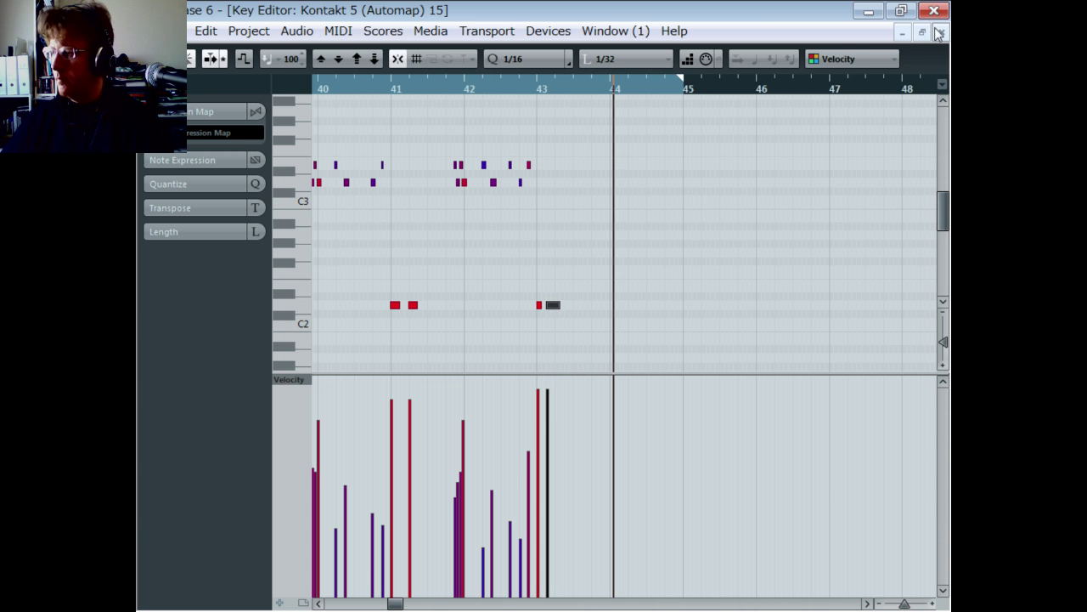
{"action": "left_click", "coordinate": [940, 32]}
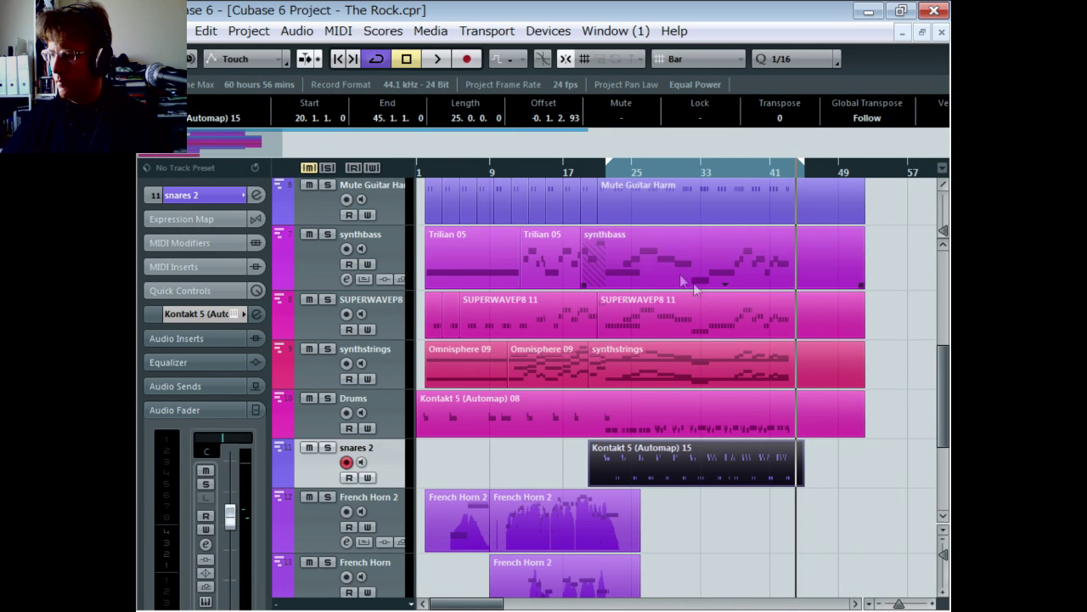
Add a second C1 hit of equal velocity right after the one at bar 43 in the Metal part, audition it and close the editor.
{"action": "scroll", "coordinate": [676, 240], "scroll_direction": "up", "scroll_amount": 4}
{"action": "double_click", "coordinate": [736, 286]}
{"action": "scroll", "coordinate": [753, 284], "scroll_direction": "down", "scroll_amount": 5}
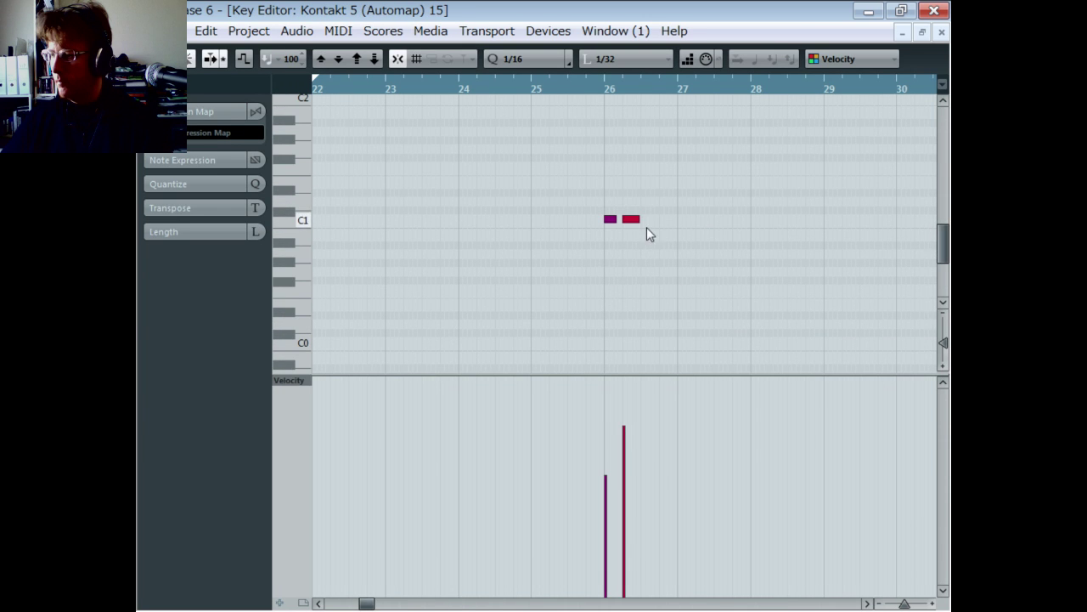
{"action": "left_click", "coordinate": [631, 219]}
{"action": "left_click_drag", "start_coordinate": [364, 603], "coordinate": [392, 604]}
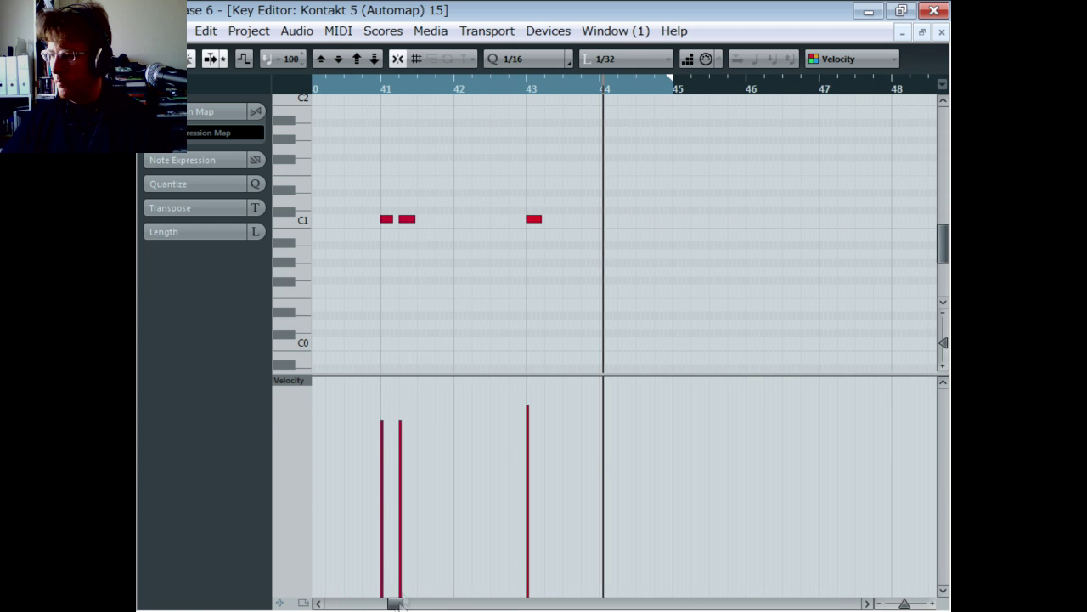
{"action": "mouse_move", "coordinate": [542, 218]}
{"action": "left_mouse_down"}
{"action": "mouse_move", "coordinate": [531, 220]}
{"action": "mouse_move", "coordinate": [544, 226]}
{"action": "left_mouse_up"}
{"action": "left_click", "coordinate": [495, 89]}
{"action": "key", "text": "space"}
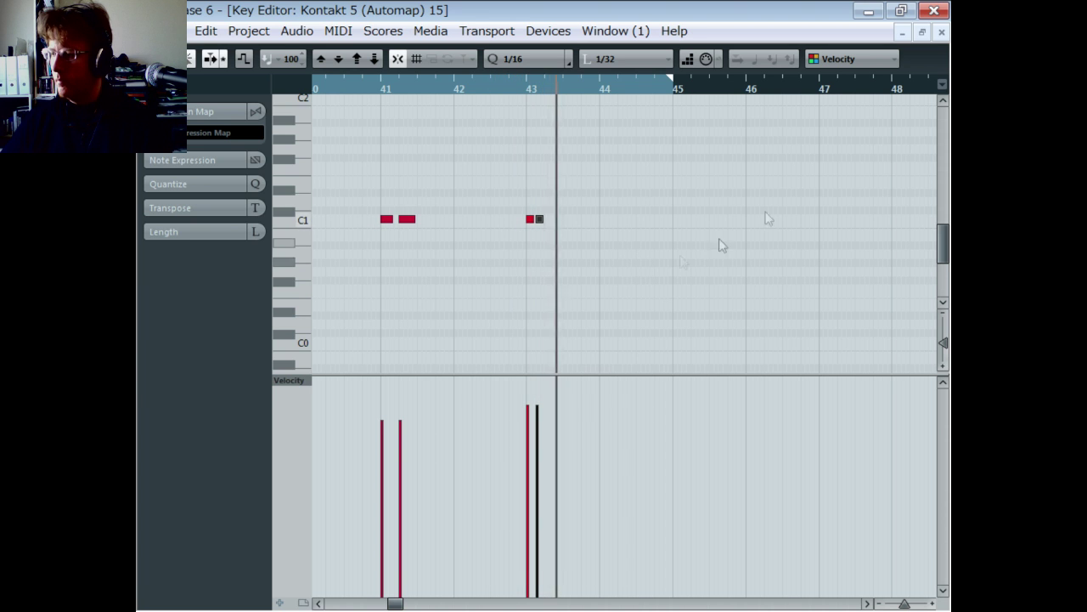
{"action": "left_click", "coordinate": [940, 32]}
{"action": "left_click", "coordinate": [940, 32]}
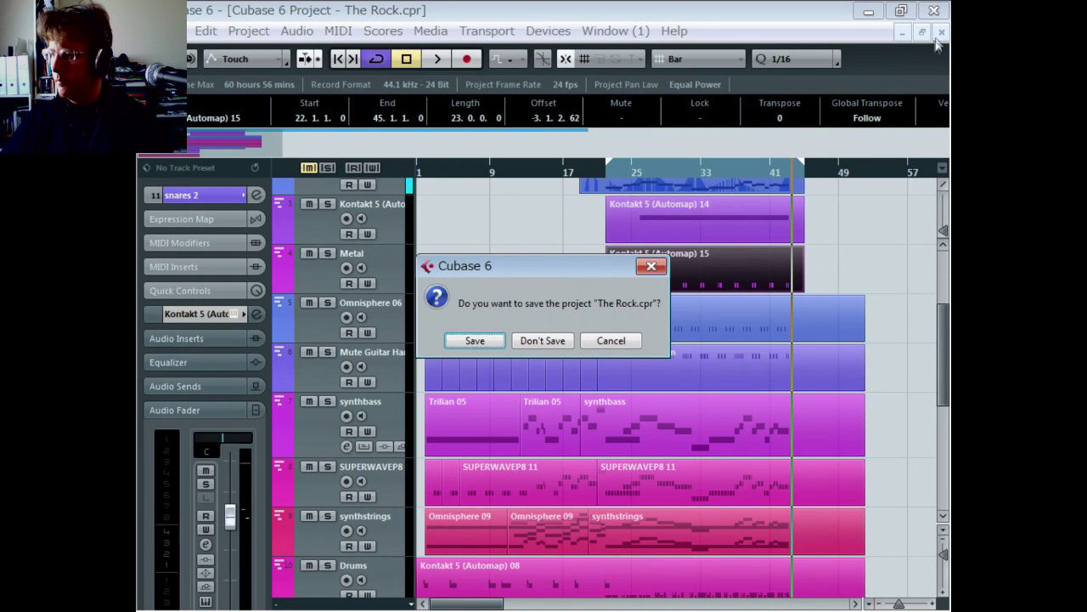
{"action": "left_click", "coordinate": [605, 340]}
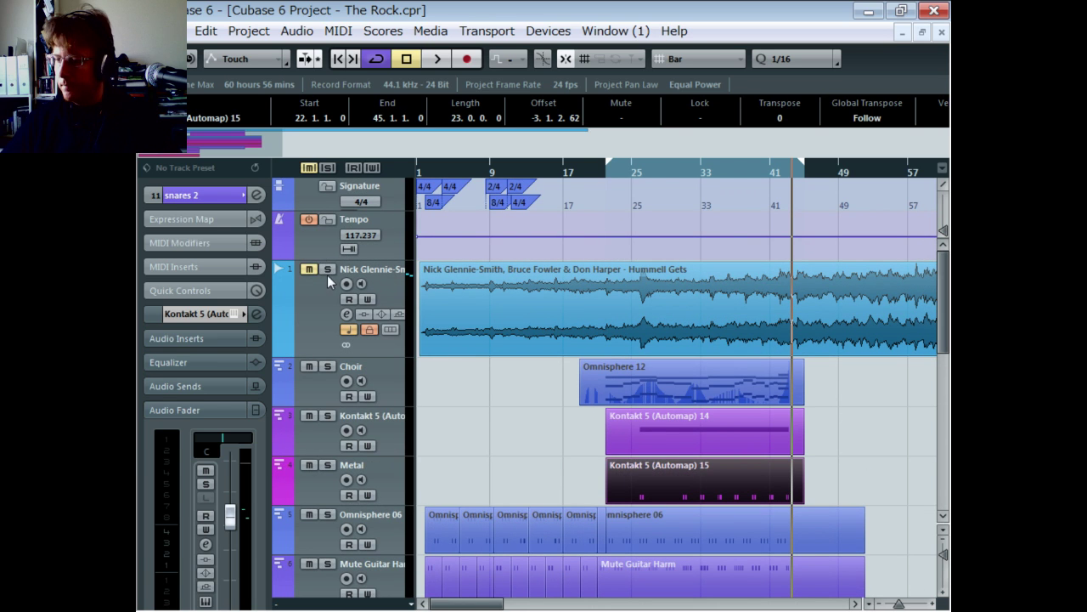
Solo the reference audio track, play it from about bar 25, and unsolo it before reviewing the track list.
{"action": "left_click", "coordinate": [327, 269]}
{"action": "double_click", "coordinate": [637, 174]}
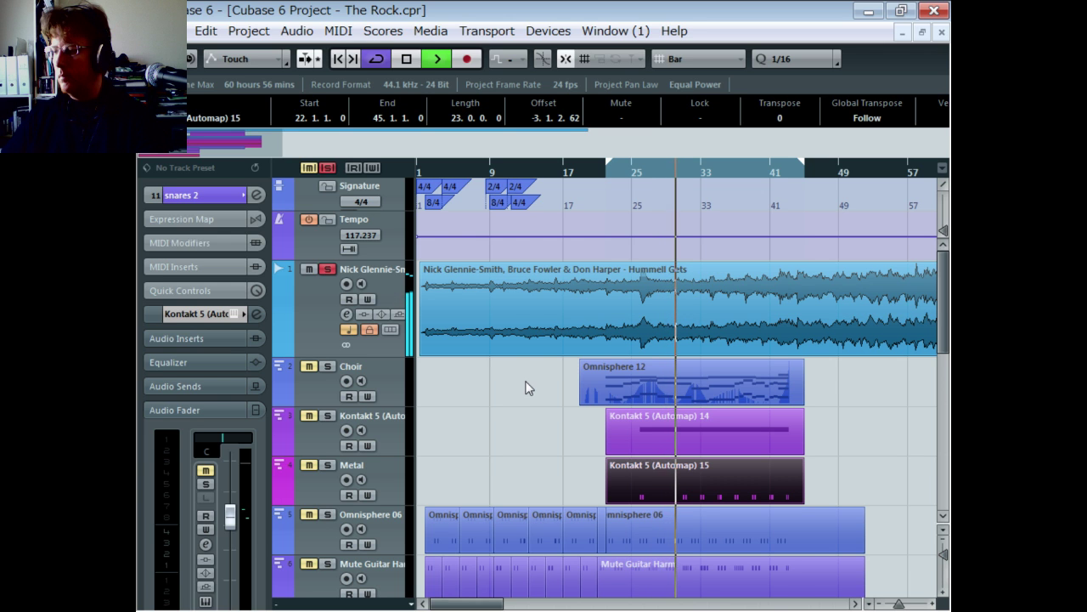
{"action": "key", "text": "space"}
{"action": "scroll", "coordinate": [525, 383], "scroll_direction": "down", "scroll_amount": 10}
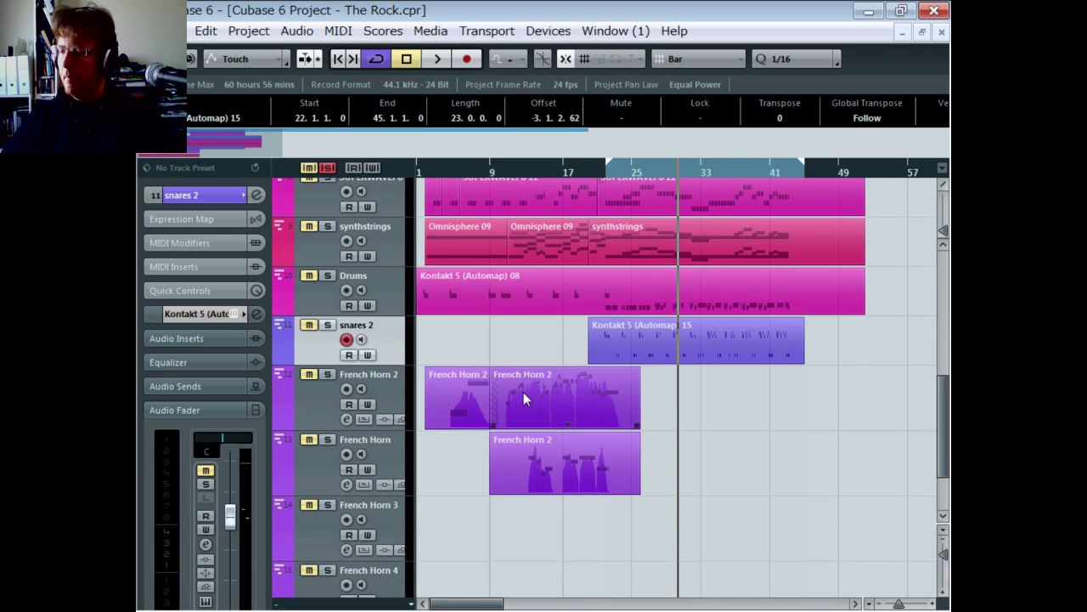
{"action": "scroll", "coordinate": [383, 383], "scroll_direction": "up", "scroll_amount": 10}
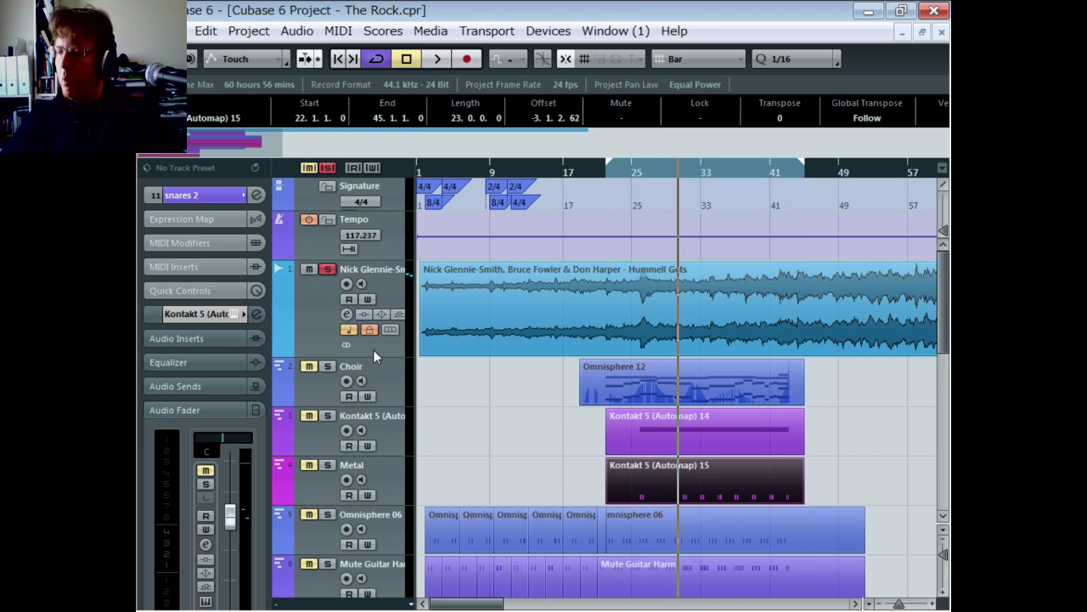
{"action": "scroll", "coordinate": [495, 490], "scroll_direction": "down", "scroll_amount": 8}
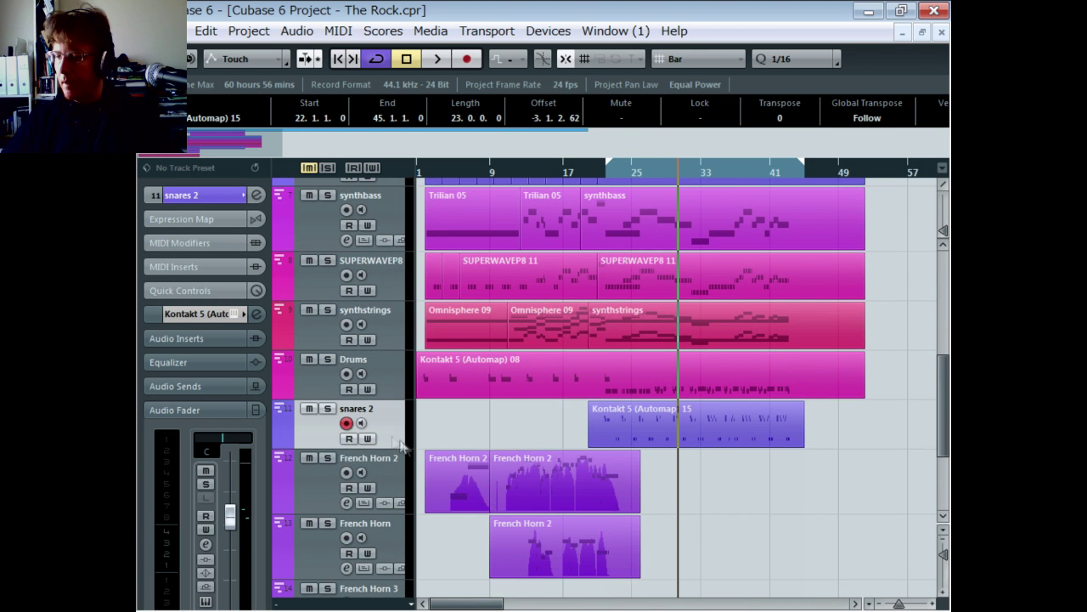
Arm the French Horn 2 track and perform a new horn part over bars 22 to 45.
{"action": "left_click", "coordinate": [322, 491]}
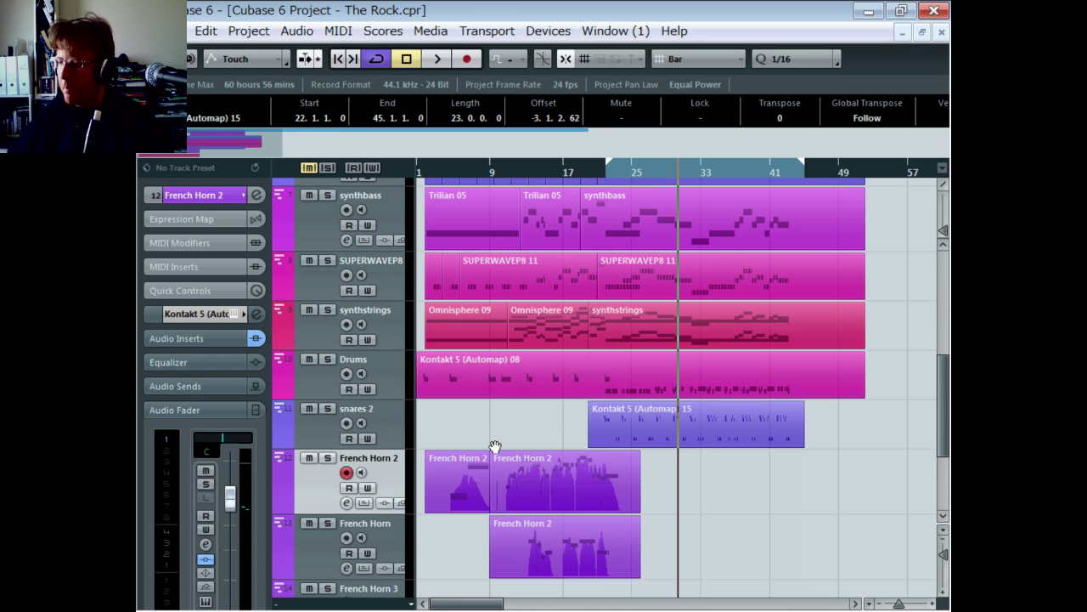
{"action": "left_click", "coordinate": [712, 361]}
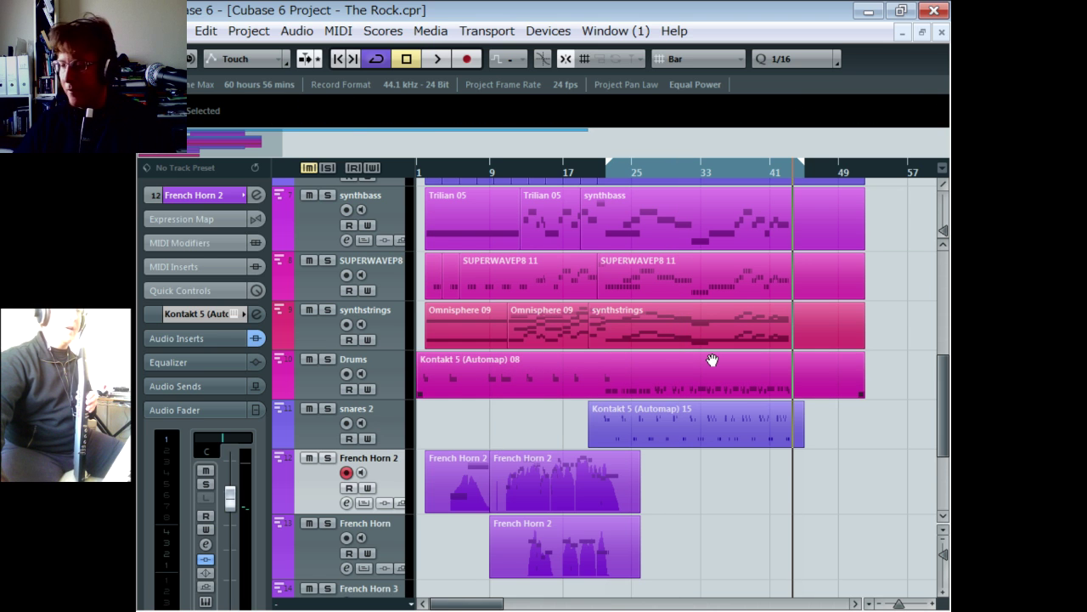
{"action": "left_click", "coordinate": [625, 164]}
{"action": "left_click", "coordinate": [436, 58]}
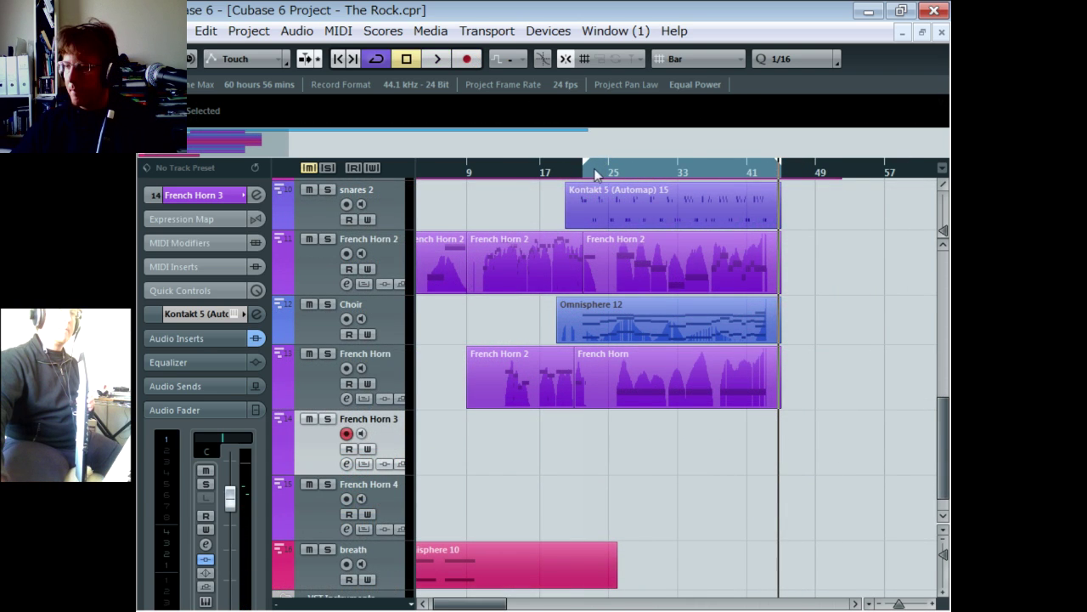
Record a horn part on the French Horn 3 track from bar 22 to bar 45.
{"action": "left_click", "coordinate": [584, 172]}
{"action": "key", "text": "space"}
{"action": "left_click", "coordinate": [466, 59]}
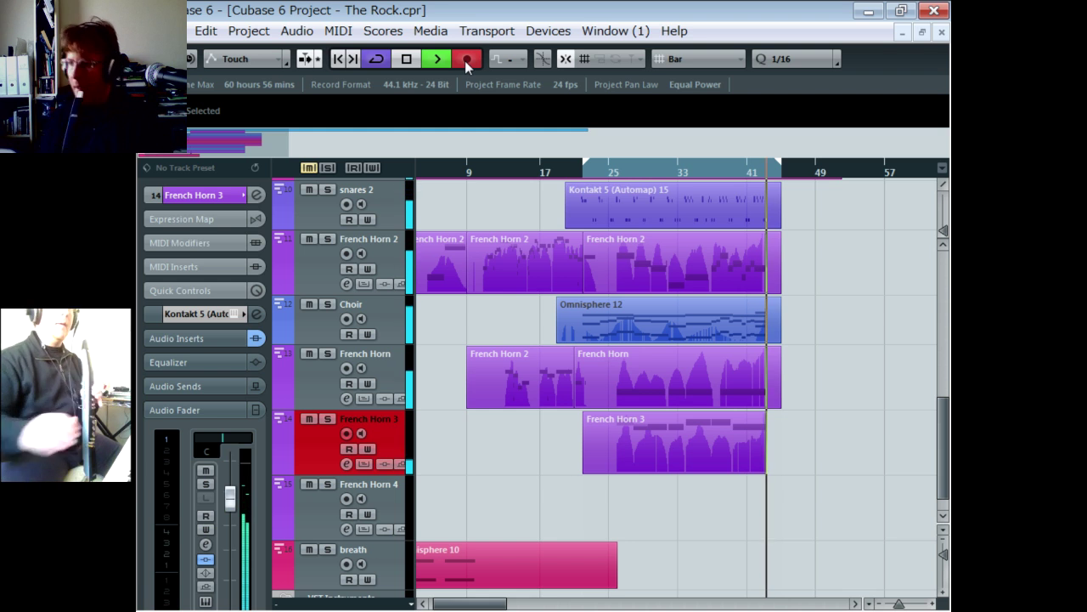
{"action": "left_click", "coordinate": [465, 59]}
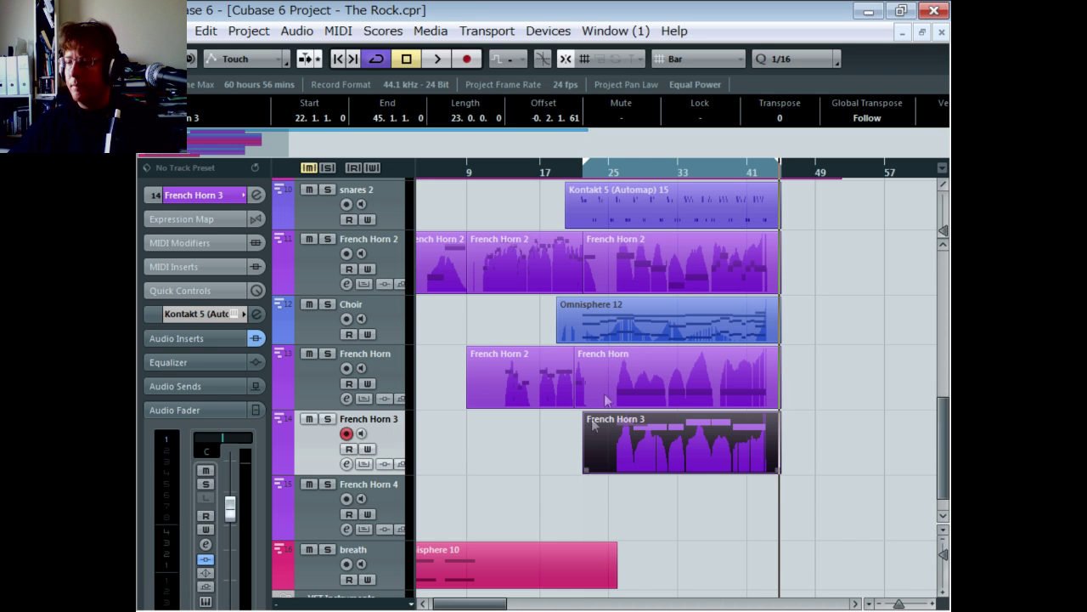
Extend the cycle range back to bar 1, play the arrangement from the beginning and turn off cycle mode during playback.
{"action": "scroll", "coordinate": [585, 168], "scroll_direction": "left", "scroll_amount": 2}
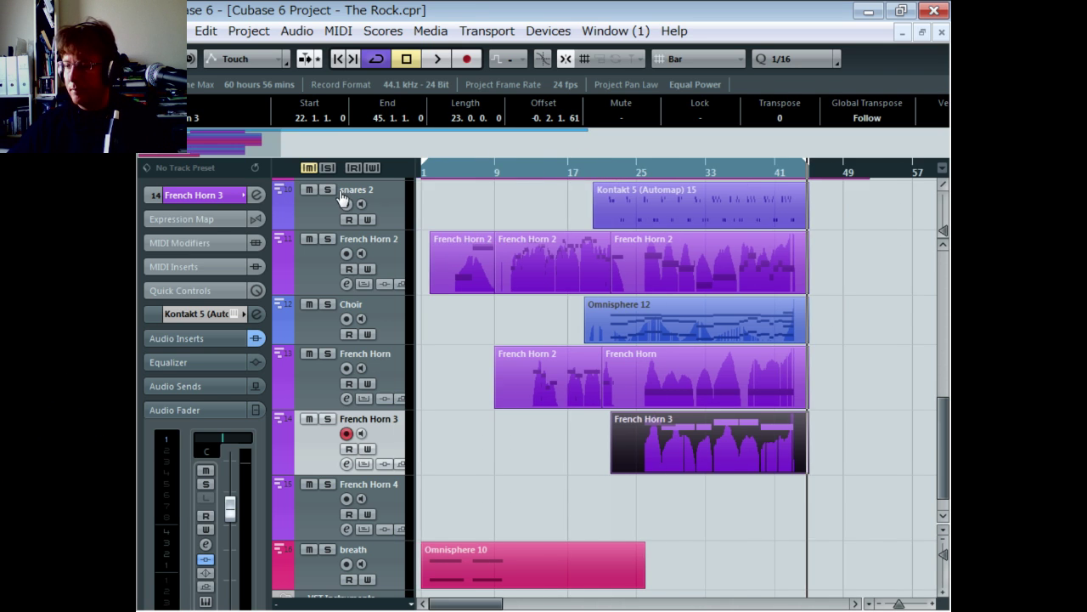
{"action": "key", "text": "space"}
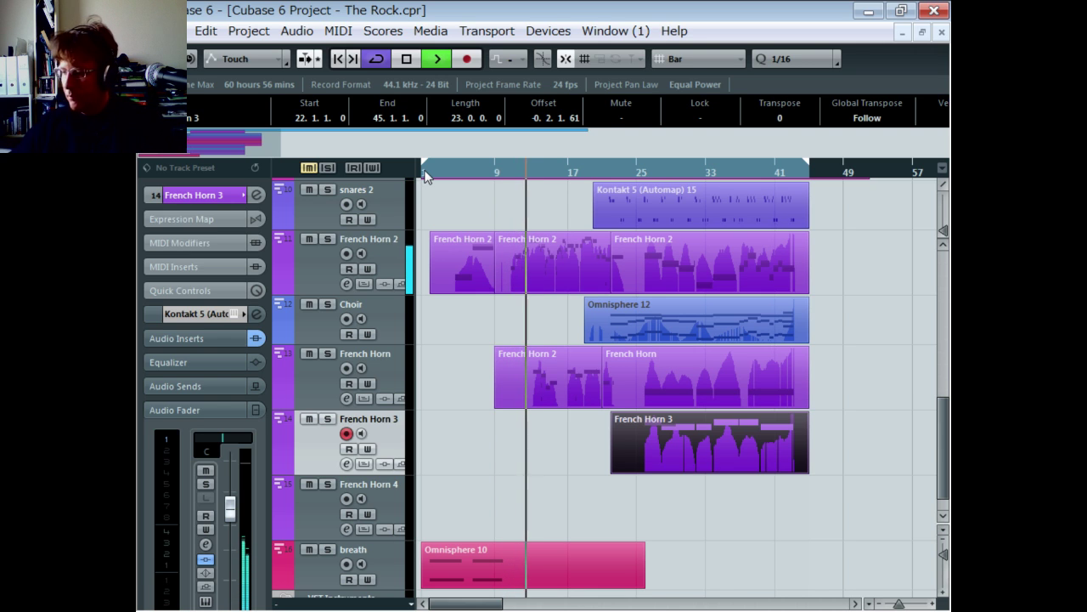
{"action": "left_click_drag", "start_coordinate": [899, 604], "coordinate": [909, 605]}
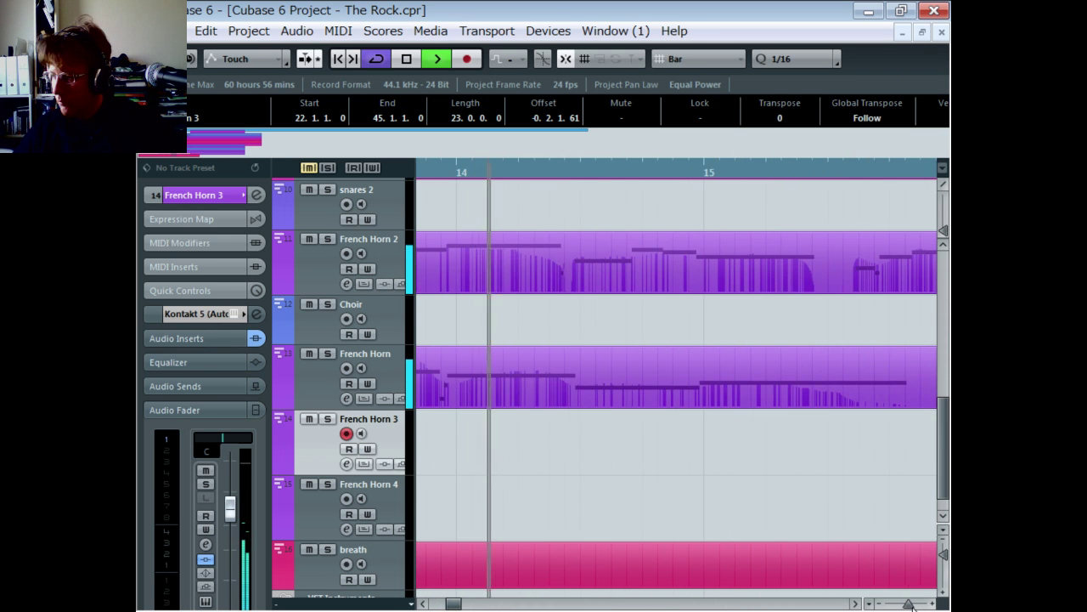
{"action": "left_click_drag", "start_coordinate": [909, 605], "coordinate": [906, 605]}
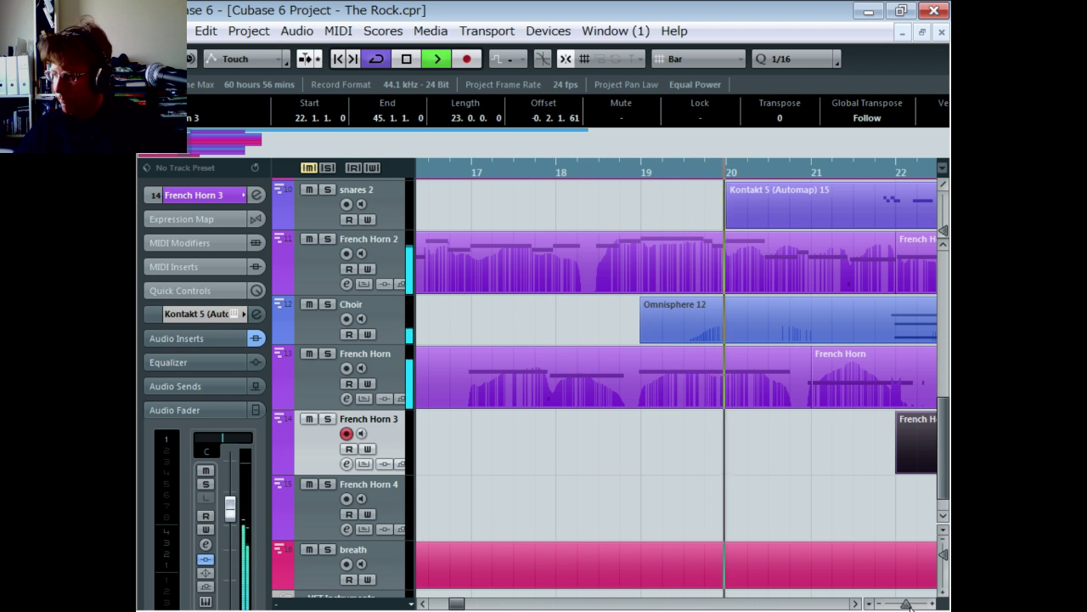
{"action": "left_click_drag", "start_coordinate": [906, 603], "coordinate": [899, 603]}
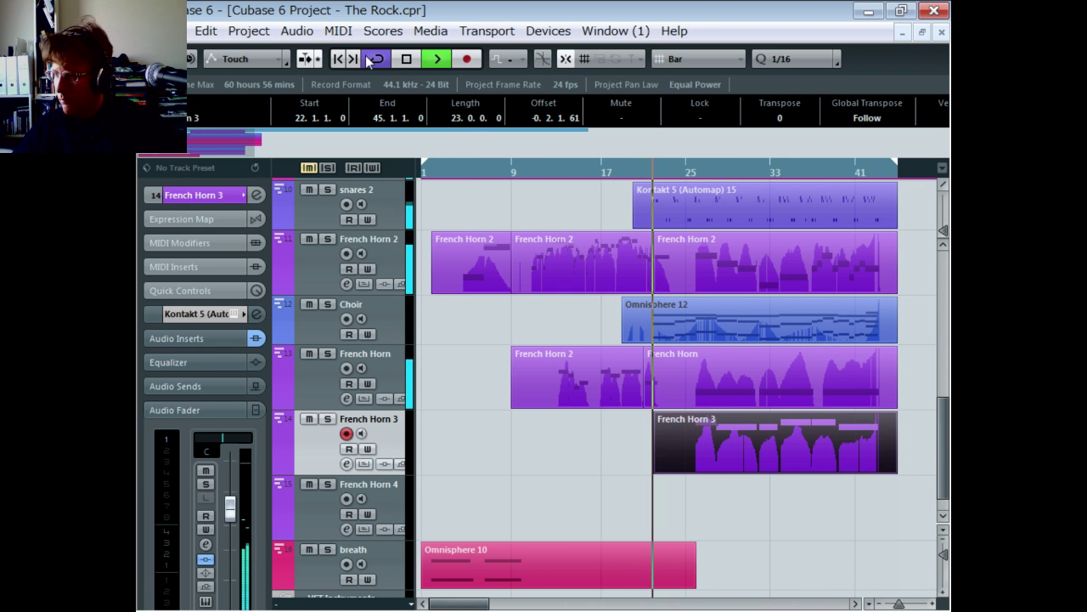
{"action": "key", "text": "KP_Divide"}
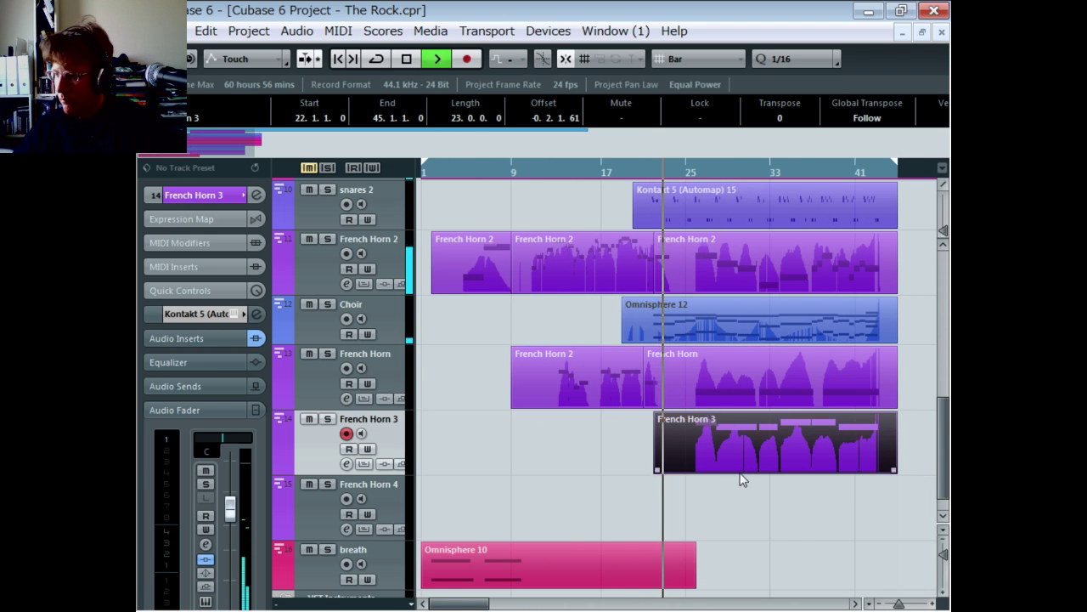
Equalise the Choir track with a 6.5 dB high shelf at 2739 Hz, an 8.3 dB boost at 1586 Hz and a low-frequency cut.
{"action": "left_click", "coordinate": [377, 315]}
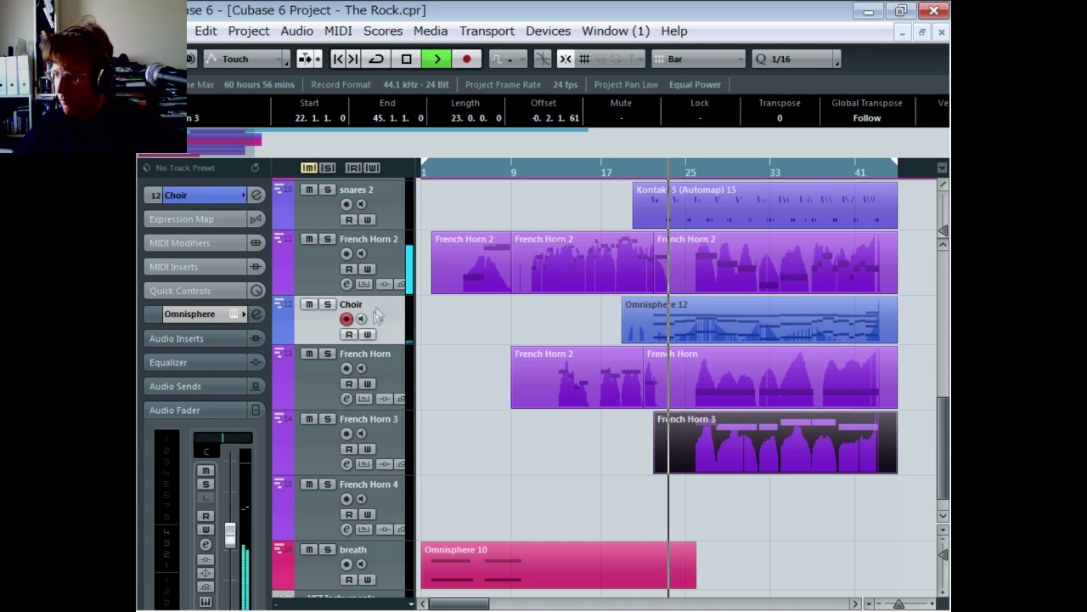
{"action": "left_click", "coordinate": [187, 363]}
{"action": "left_click", "coordinate": [247, 411]}
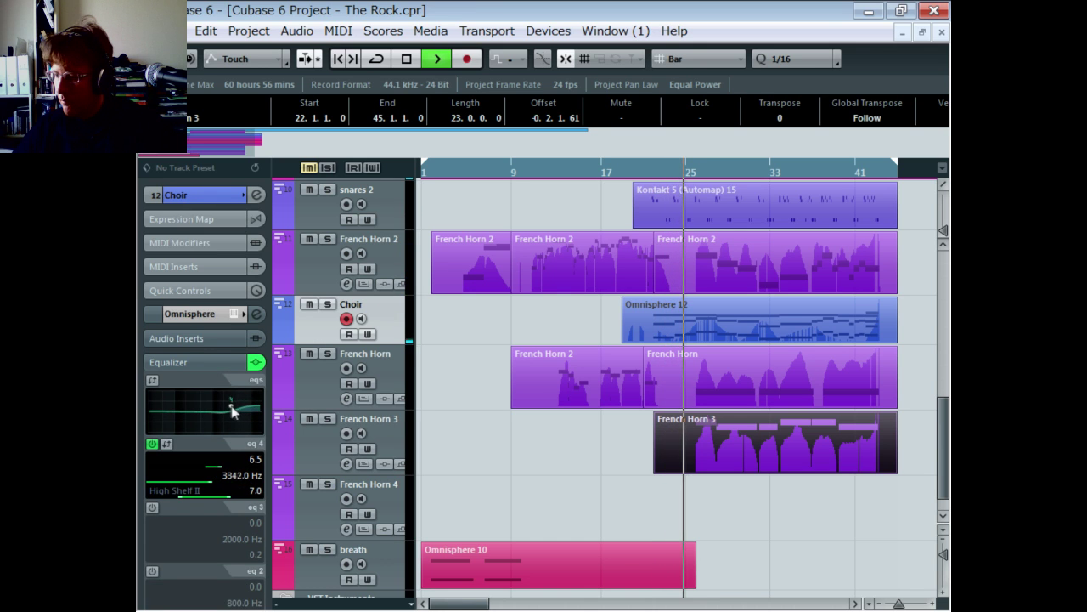
{"action": "left_click", "coordinate": [234, 412]}
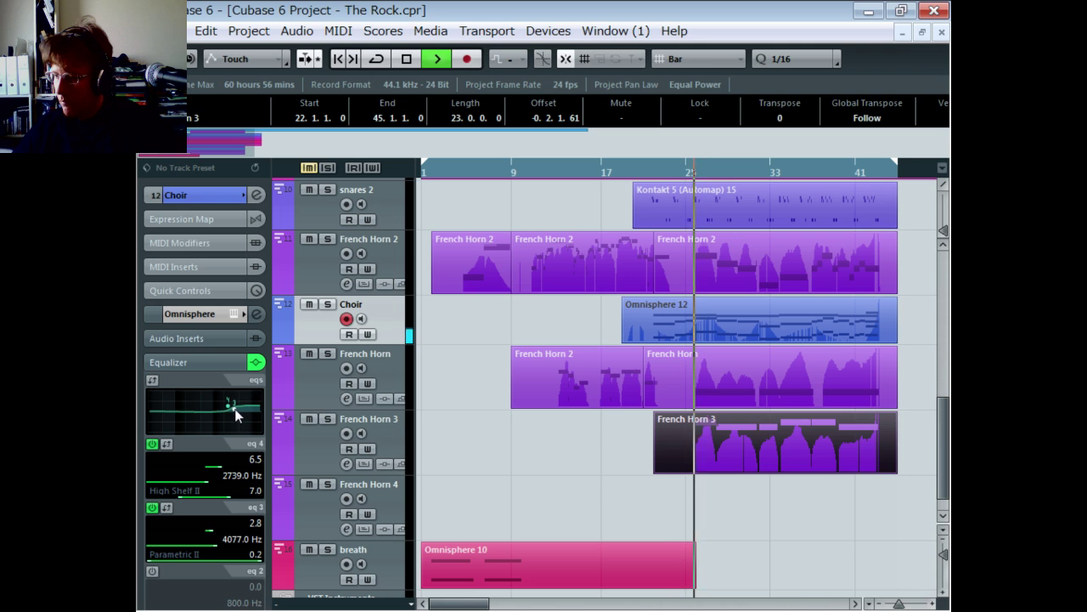
{"action": "left_click_drag", "start_coordinate": [237, 414], "coordinate": [221, 410]}
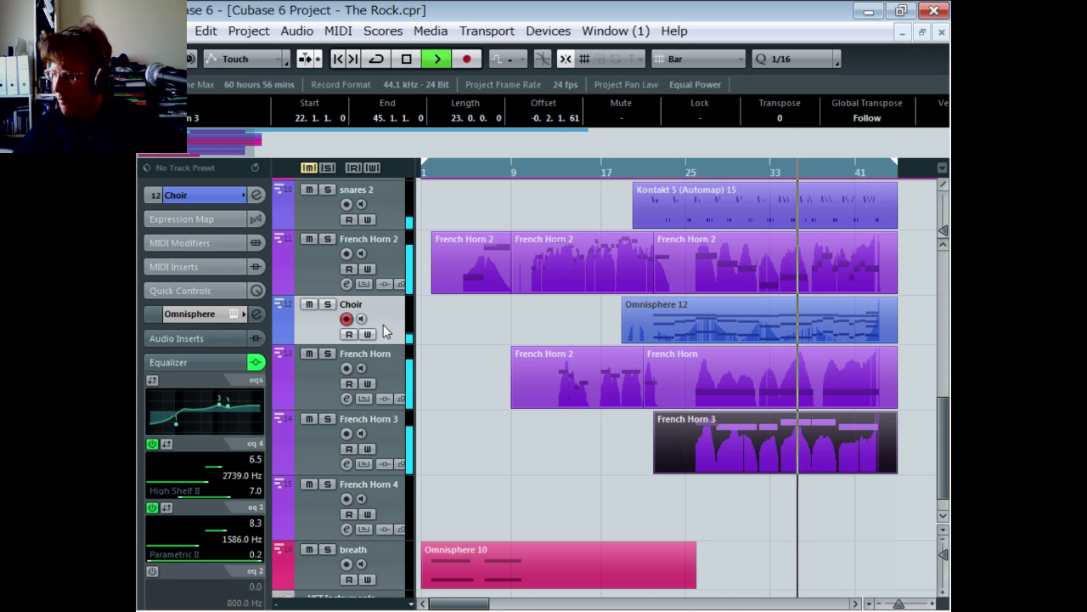
Lower the volume of the French Horn track slightly during playback.
{"action": "left_click", "coordinate": [378, 361]}
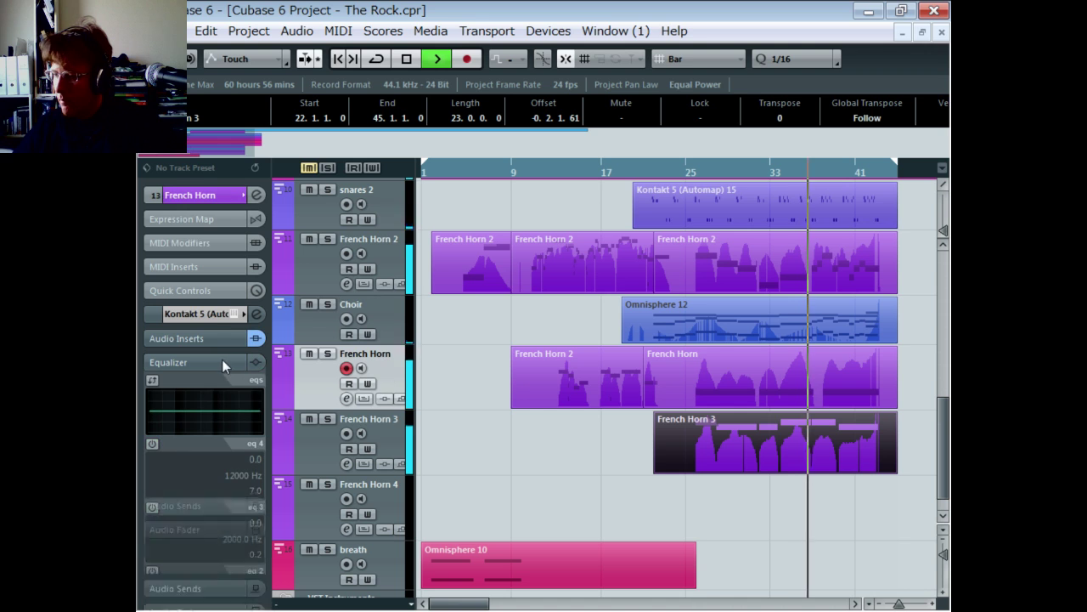
{"action": "left_click", "coordinate": [222, 362]}
{"action": "left_click", "coordinate": [212, 412]}
{"action": "left_click_drag", "start_coordinate": [229, 527], "coordinate": [233, 534]}
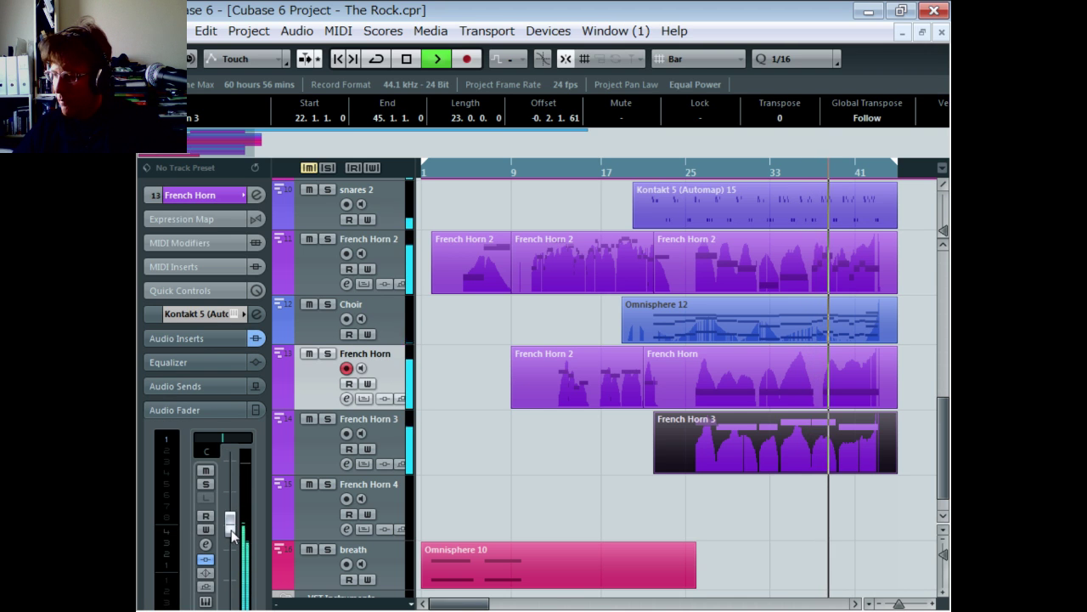
{"action": "scroll", "coordinate": [541, 470], "scroll_direction": "down", "scroll_amount": 2}
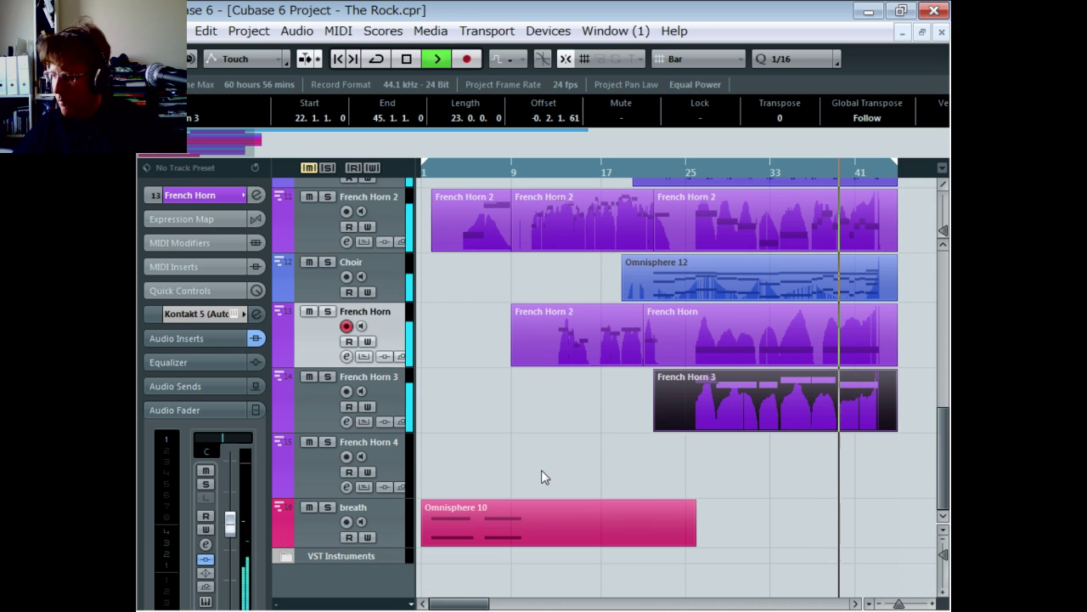